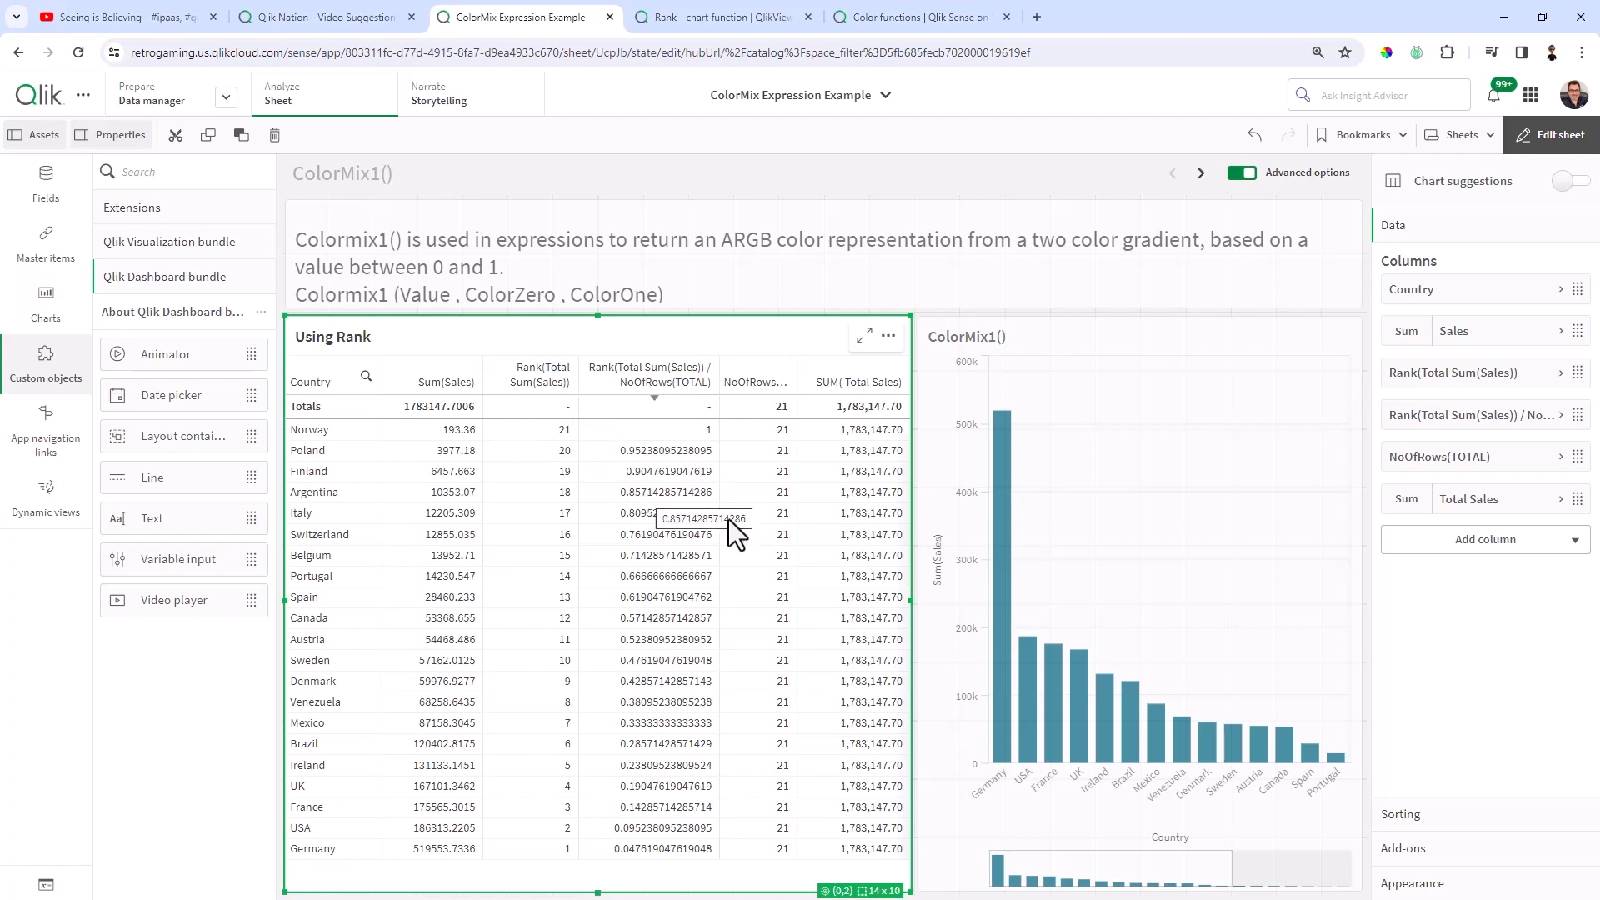
- Add a measure column with the expression colormix1(0,red(),blue()) to the Using Rank table
{"action": "left_click", "coordinate": [1426, 541]}
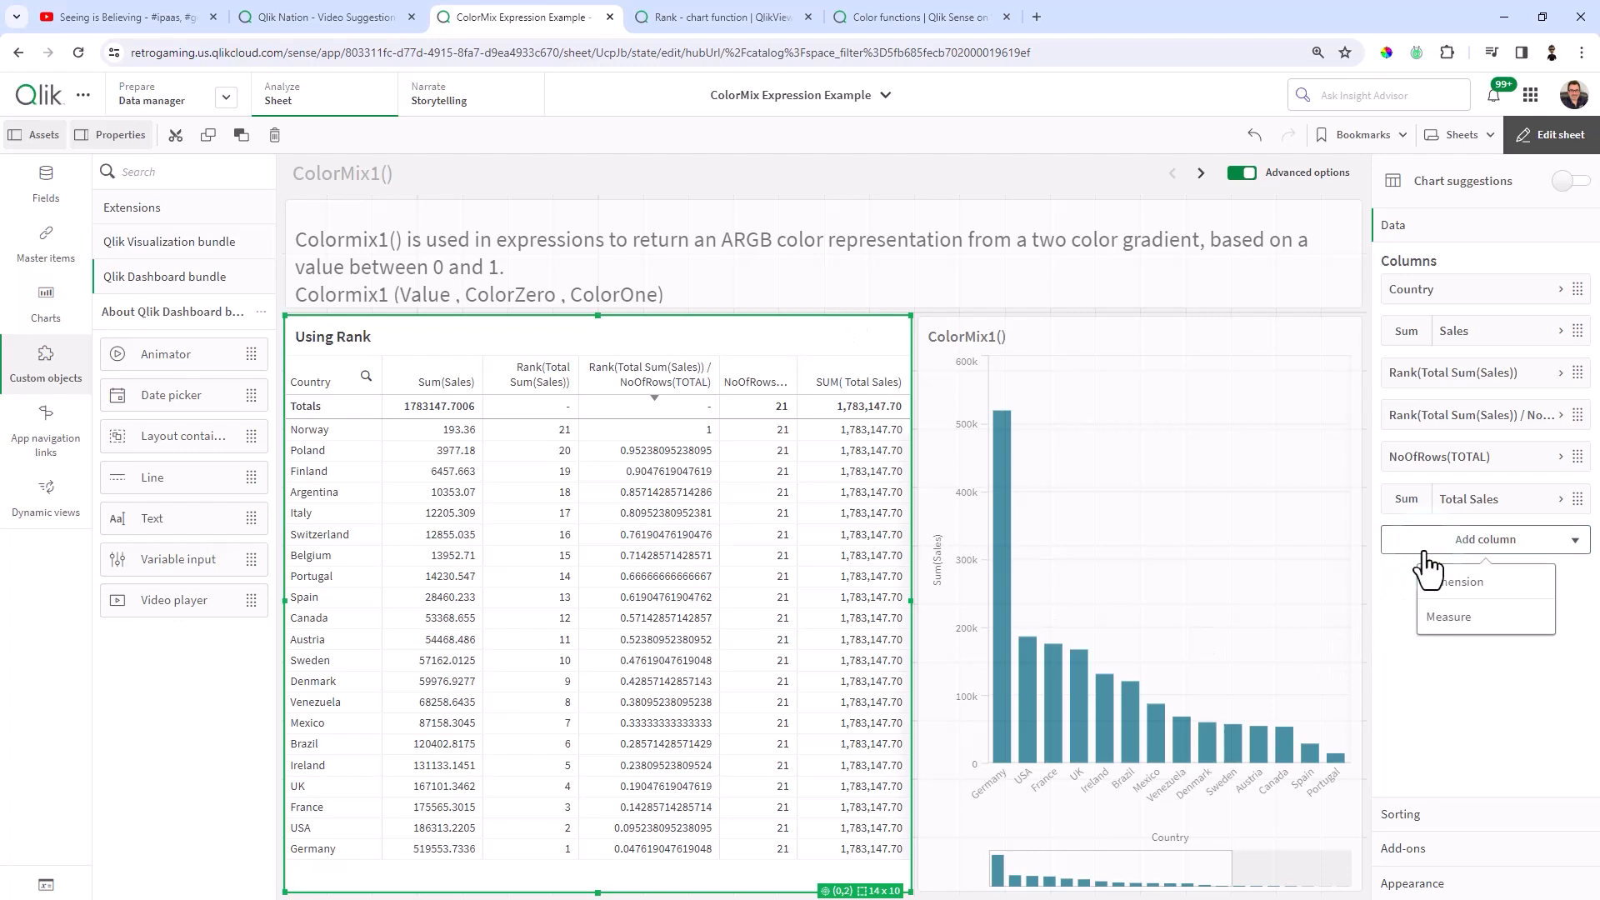
{"action": "left_click", "coordinate": [1451, 621]}
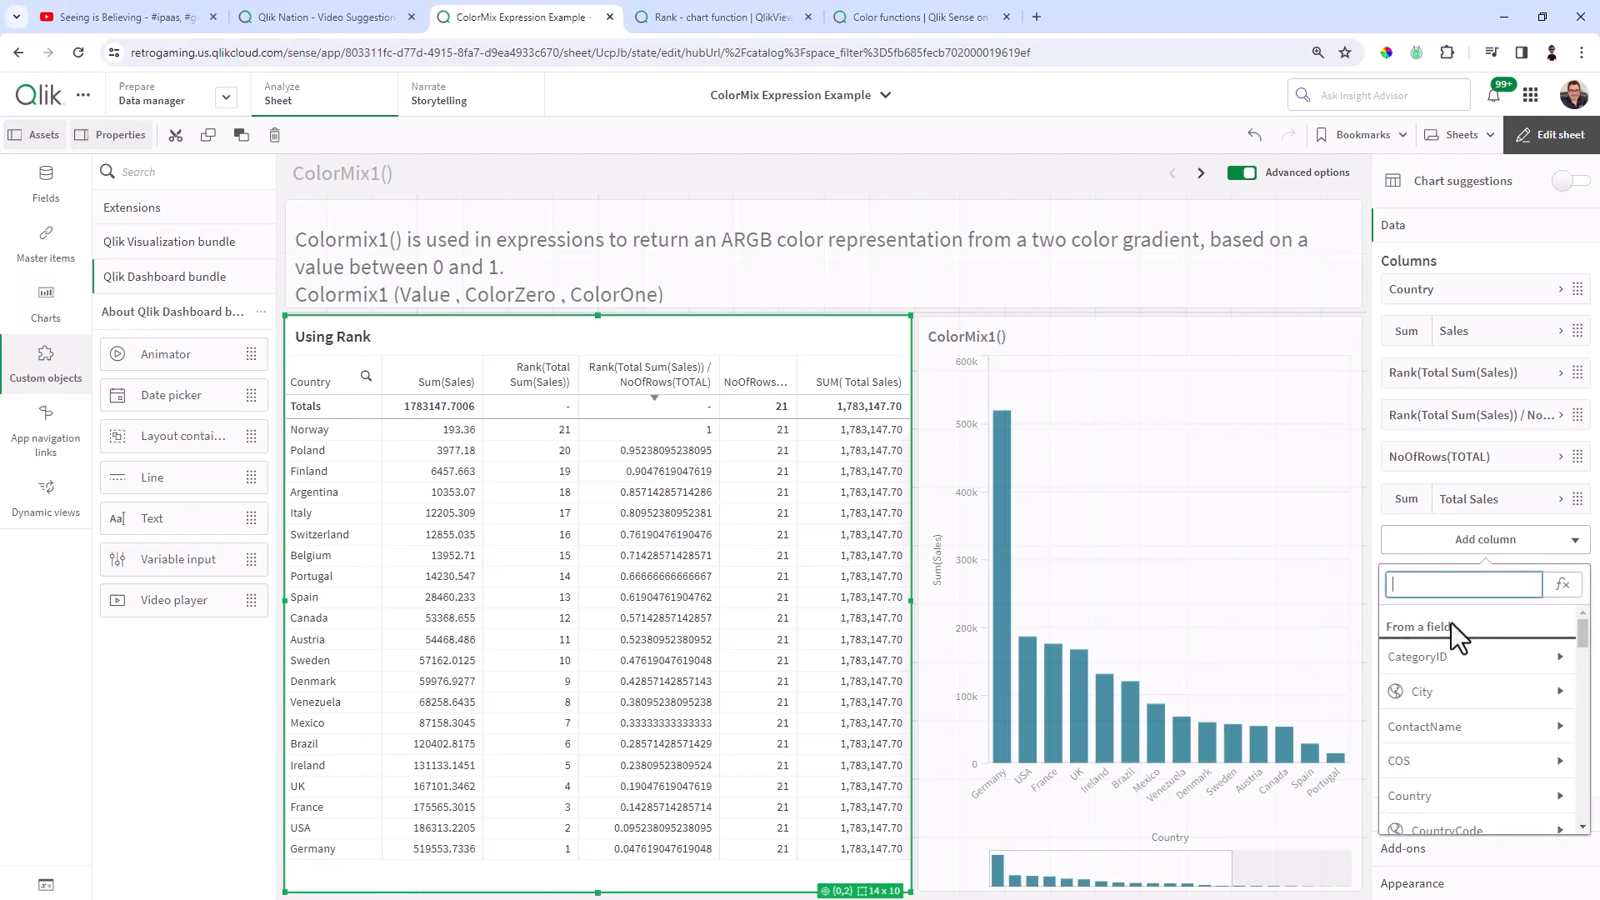
{"action": "type", "text": "color"}
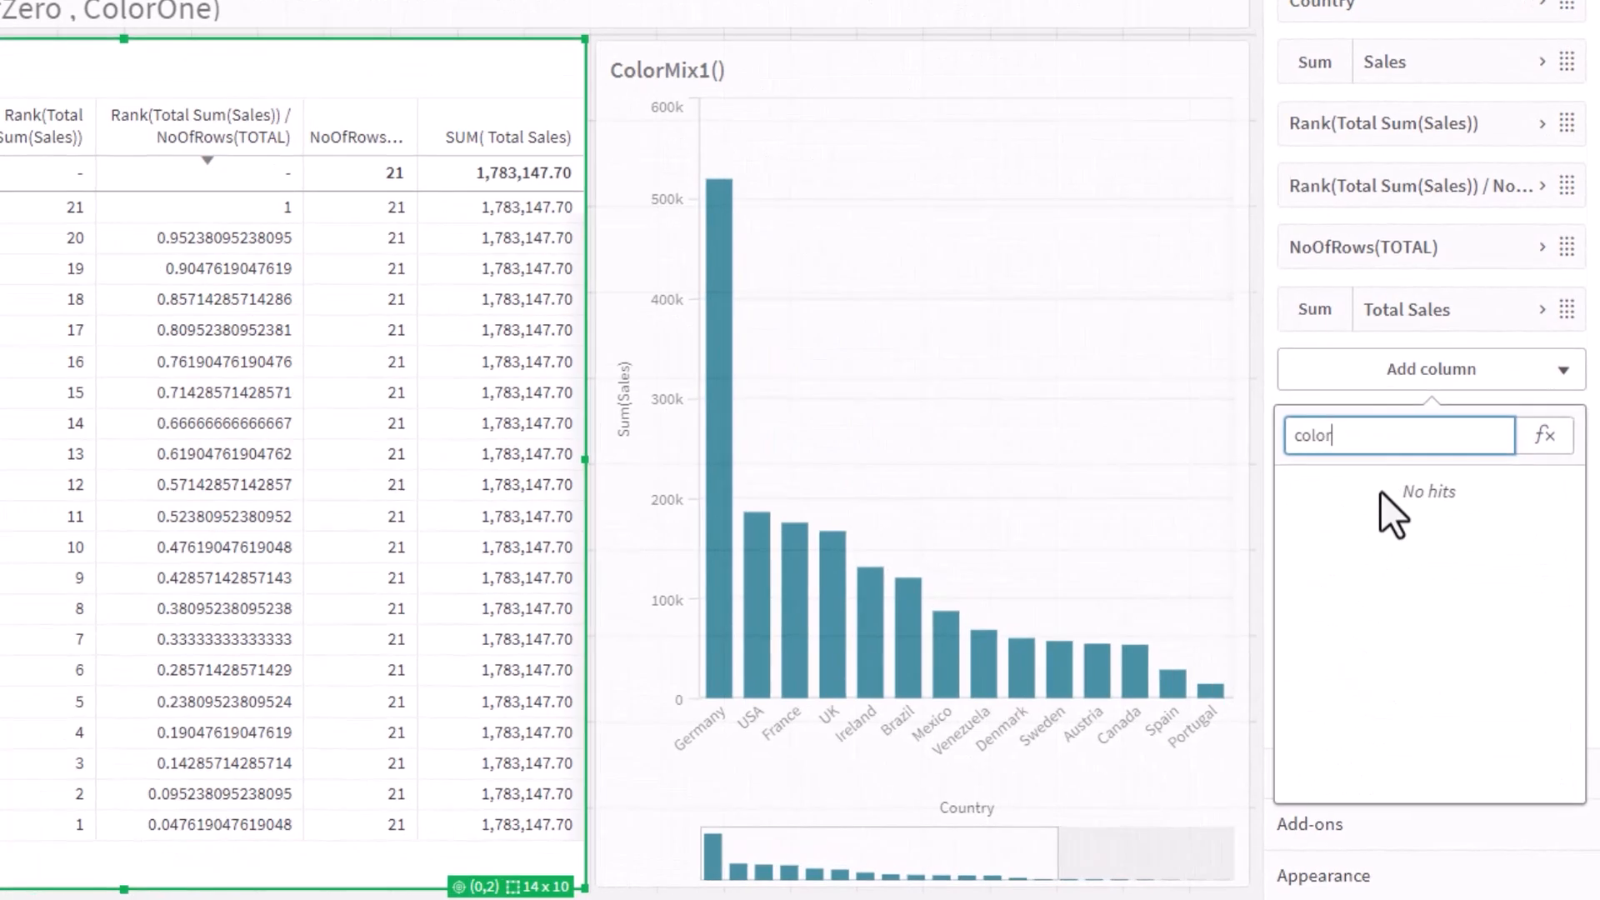
{"action": "type", "text": "mix1(0,red(),blue"}
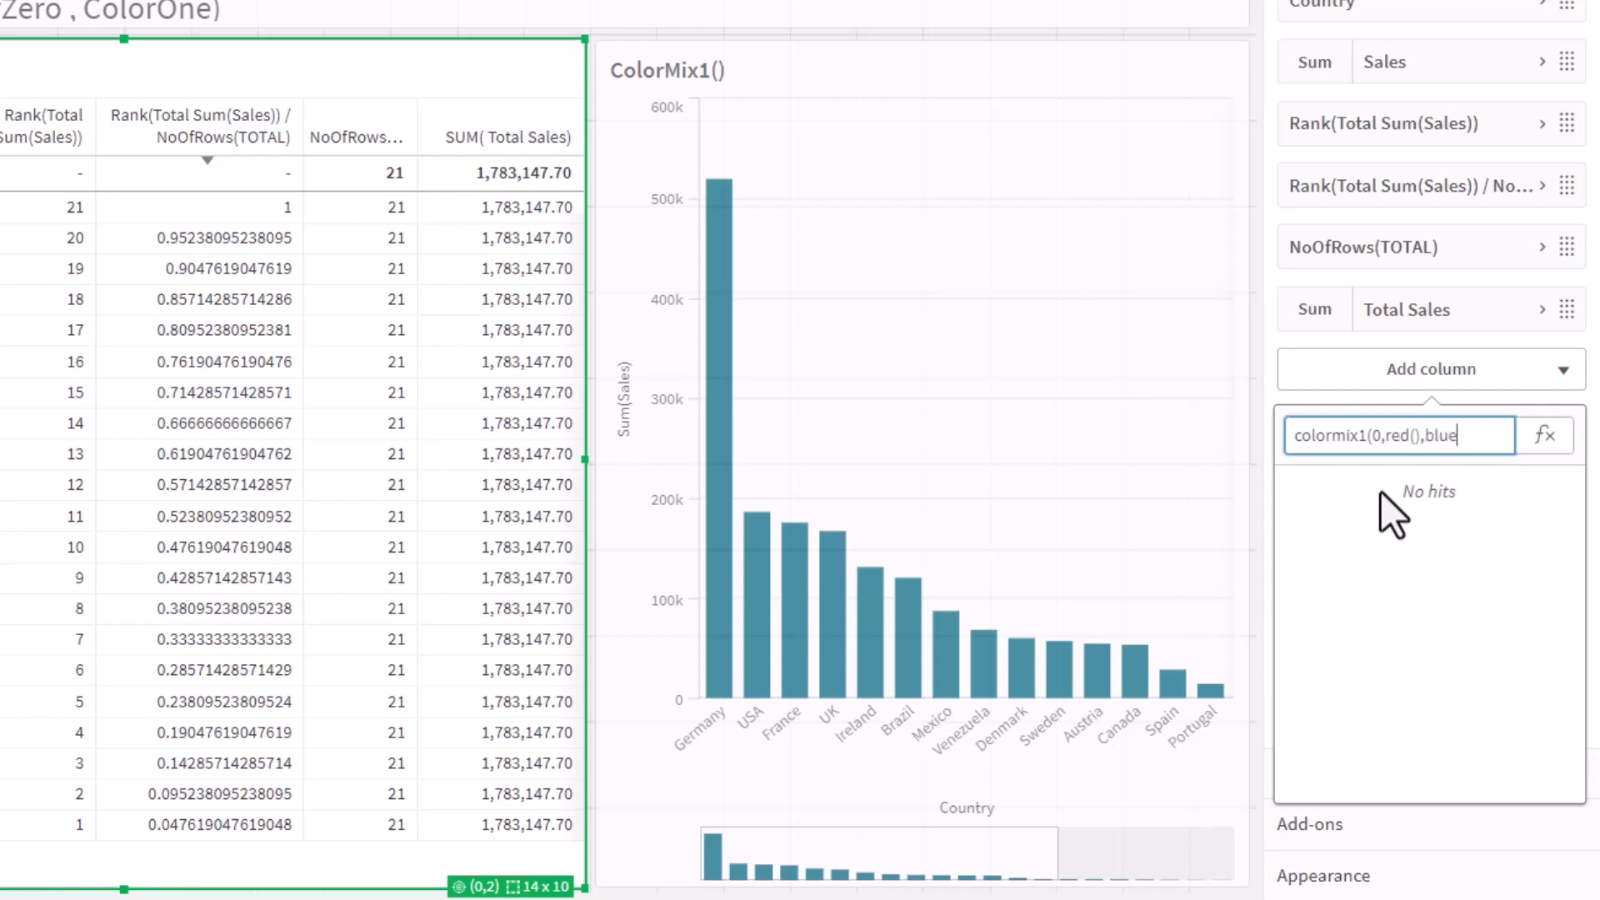
{"action": "type", "text": "())"}
{"action": "key", "text": "Return"}
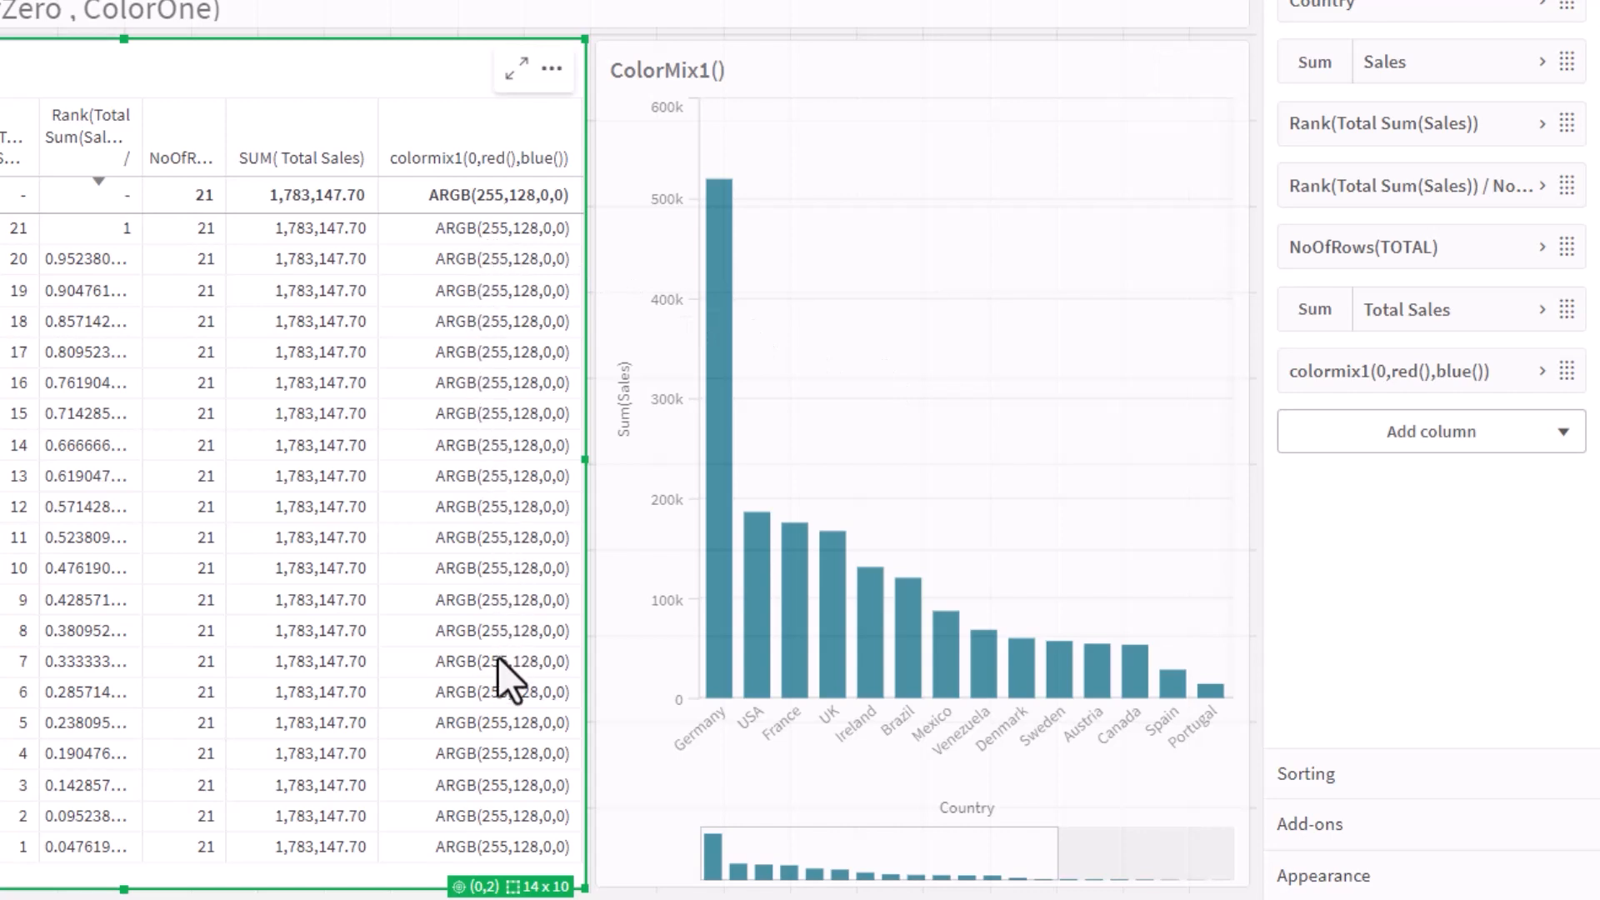
- Change the new column's expression to colormix1(1,red(),blue())
{"action": "left_click", "coordinate": [1435, 392]}
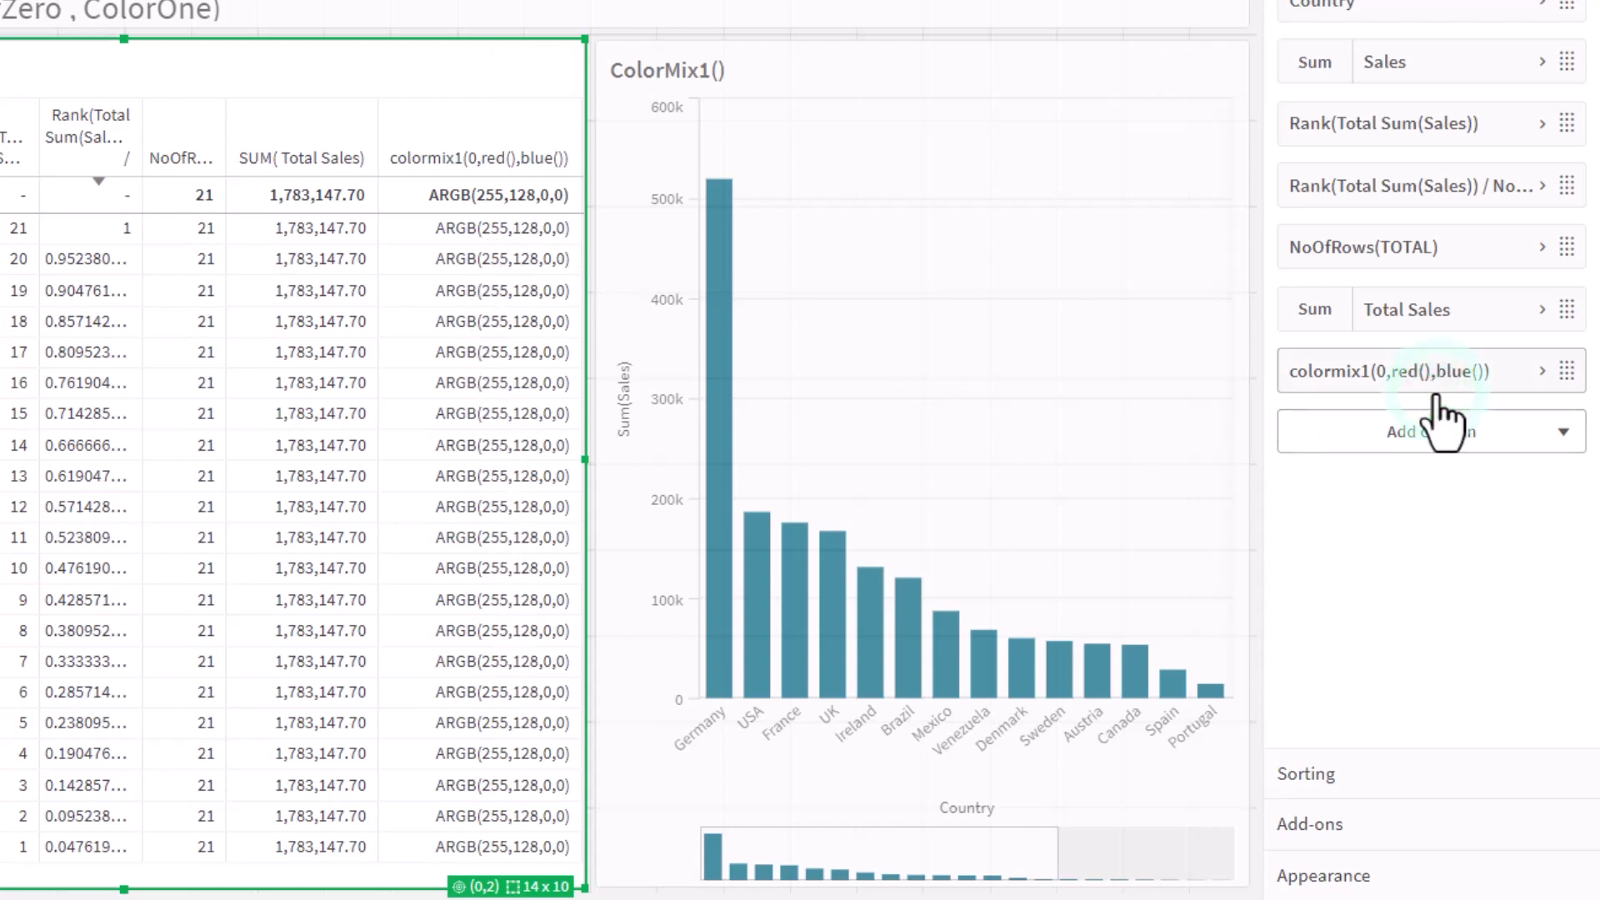
{"action": "left_click", "coordinate": [1379, 454]}
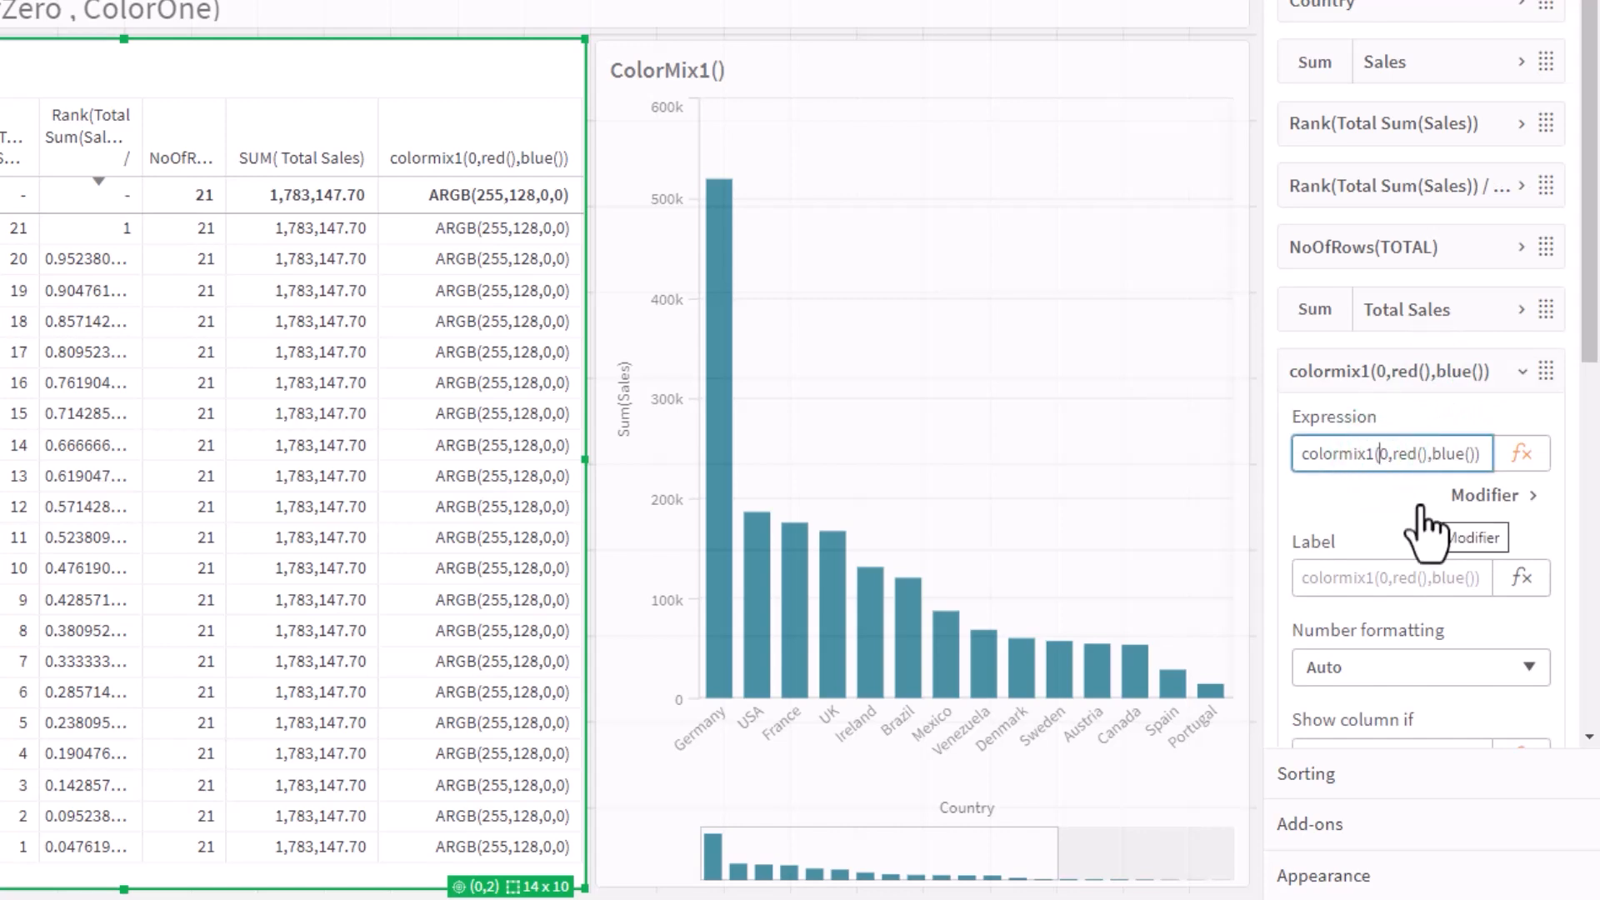
{"action": "left_click", "coordinate": [1386, 454]}
{"action": "key", "text": "BackSpace"}
{"action": "type", "text": "1"}
{"action": "key", "text": "Return"}
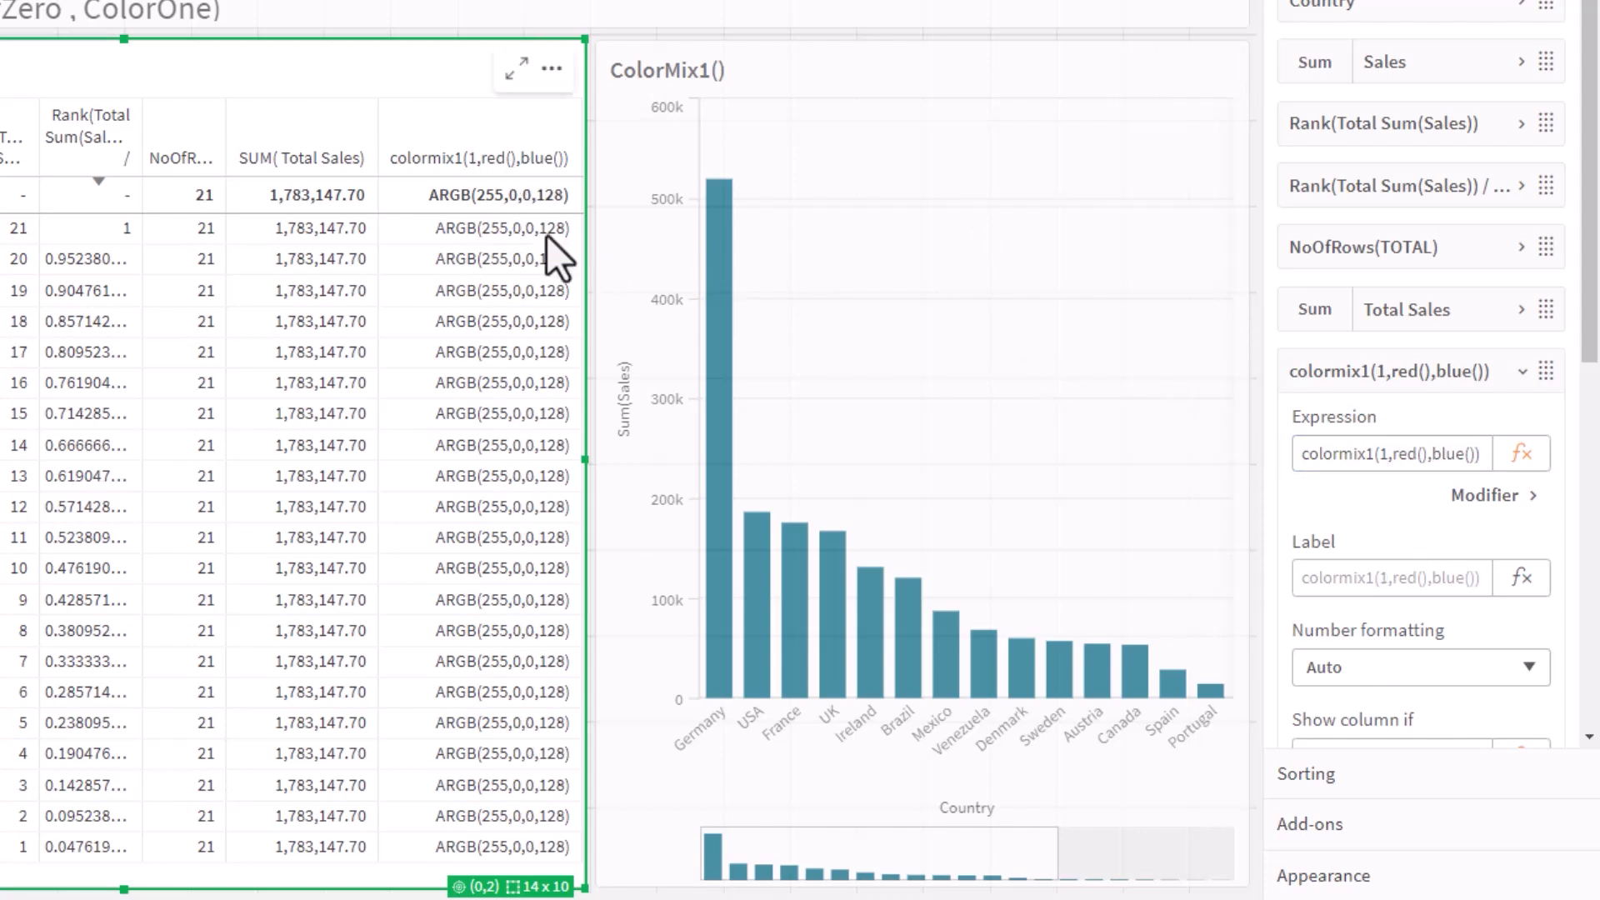
- Copy the ARGB color value from the first country row of the colormix1 column
{"action": "left_click", "coordinate": [1386, 455]}
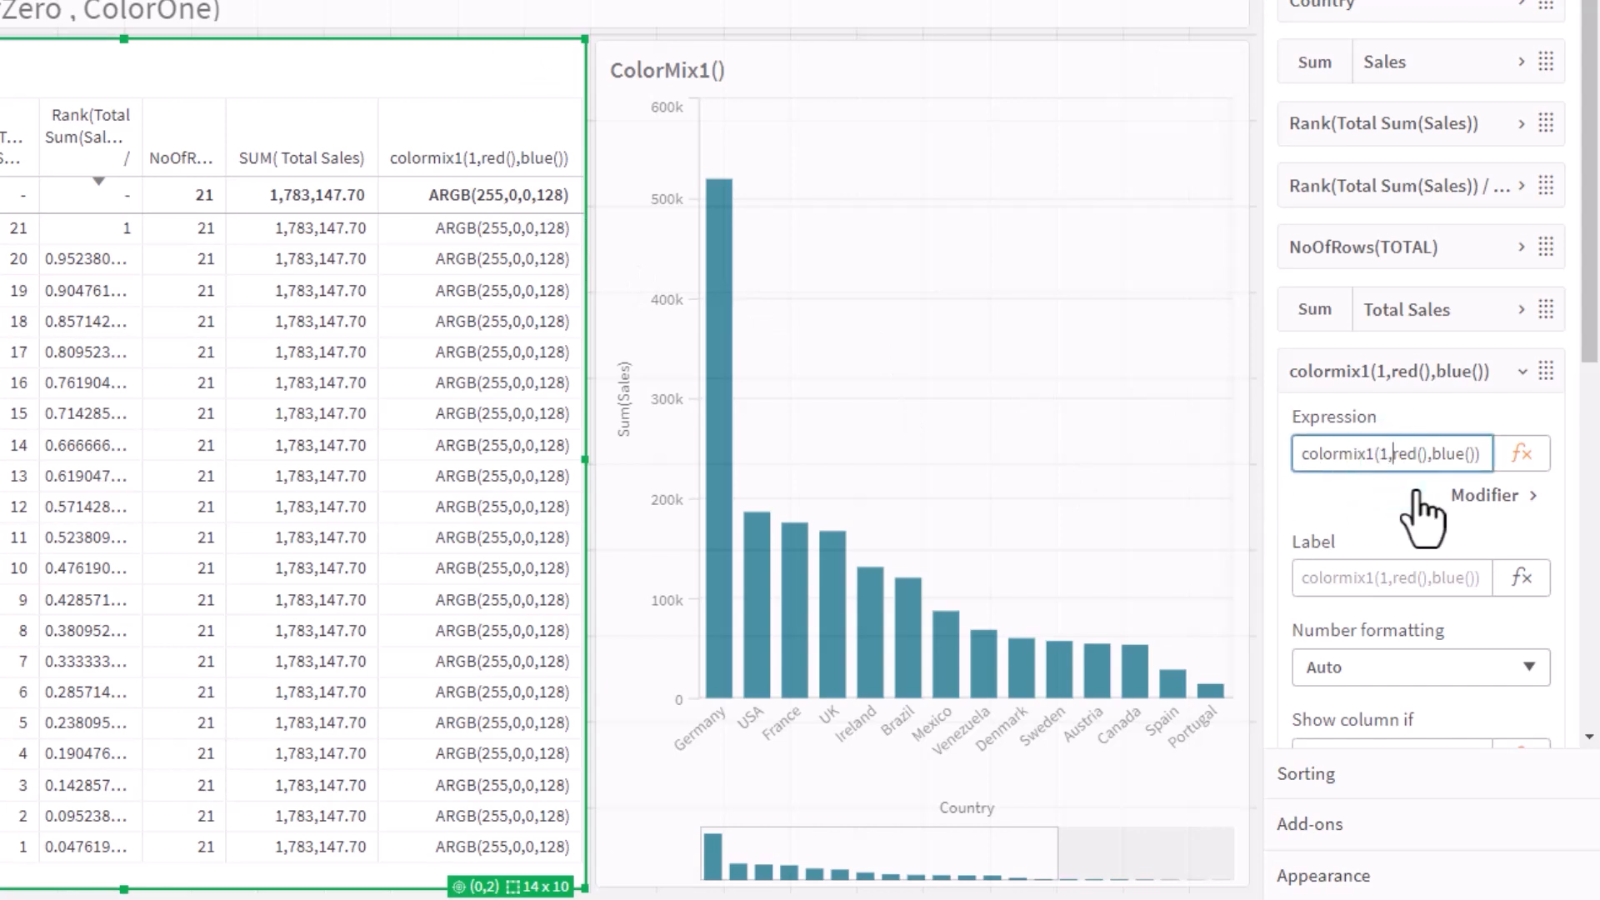
{"action": "key", "text": "Left"}
{"action": "left_click", "coordinate": [437, 230]}
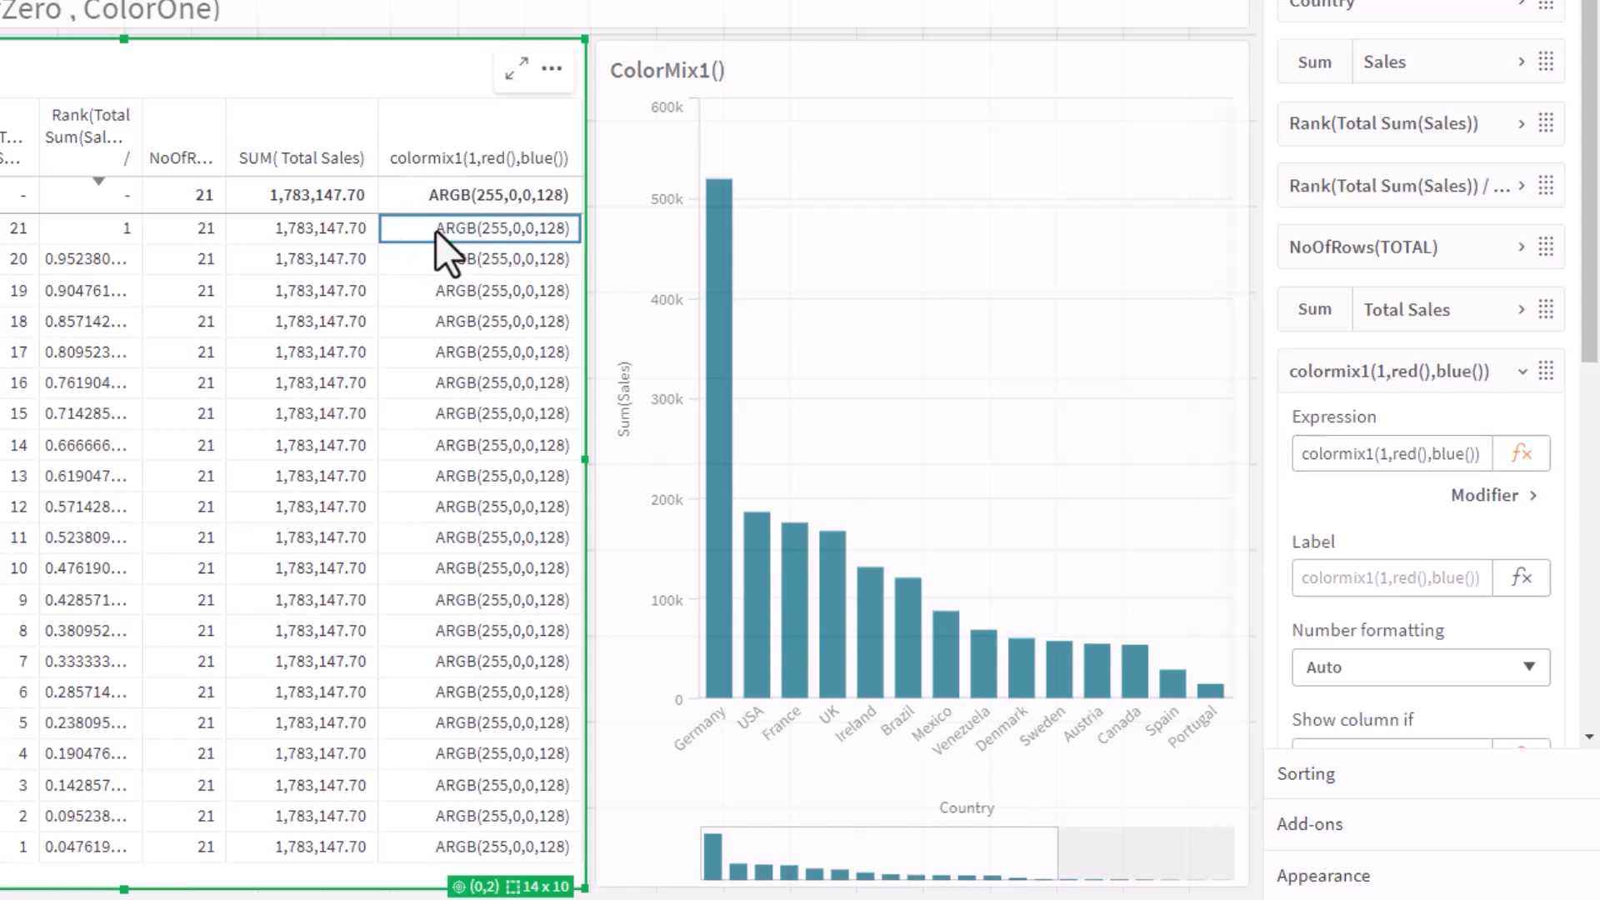
{"action": "right_click", "coordinate": [437, 230]}
{"action": "left_click", "coordinate": [526, 13]}
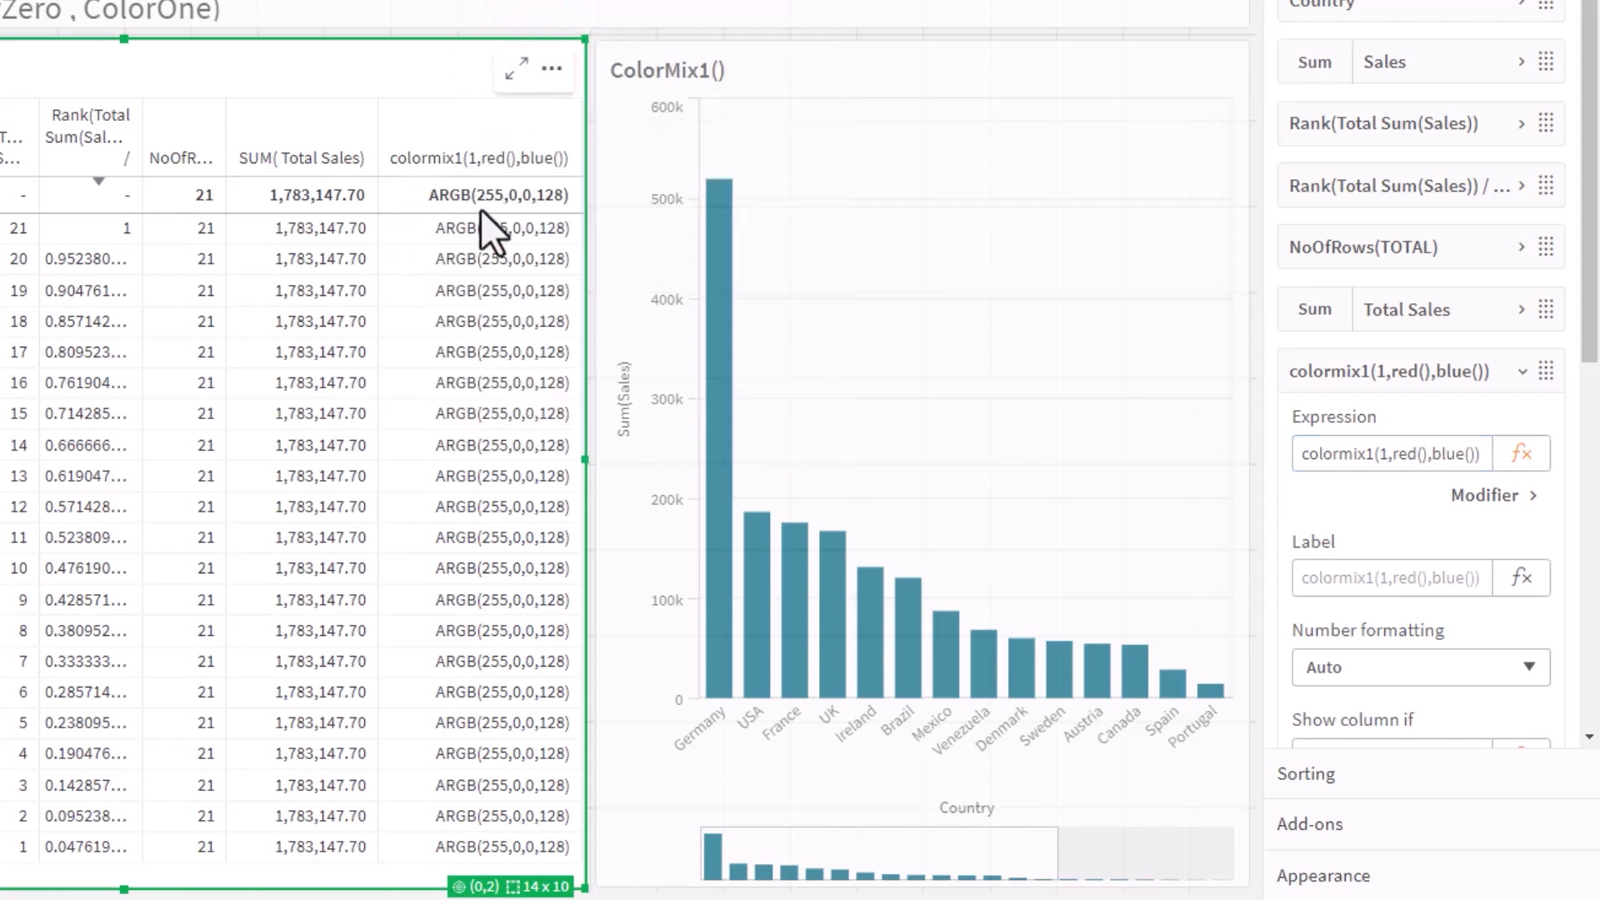
- Switch the ColorMix1() bar chart's colors from automatic to custom
{"action": "left_click", "coordinate": [947, 438]}
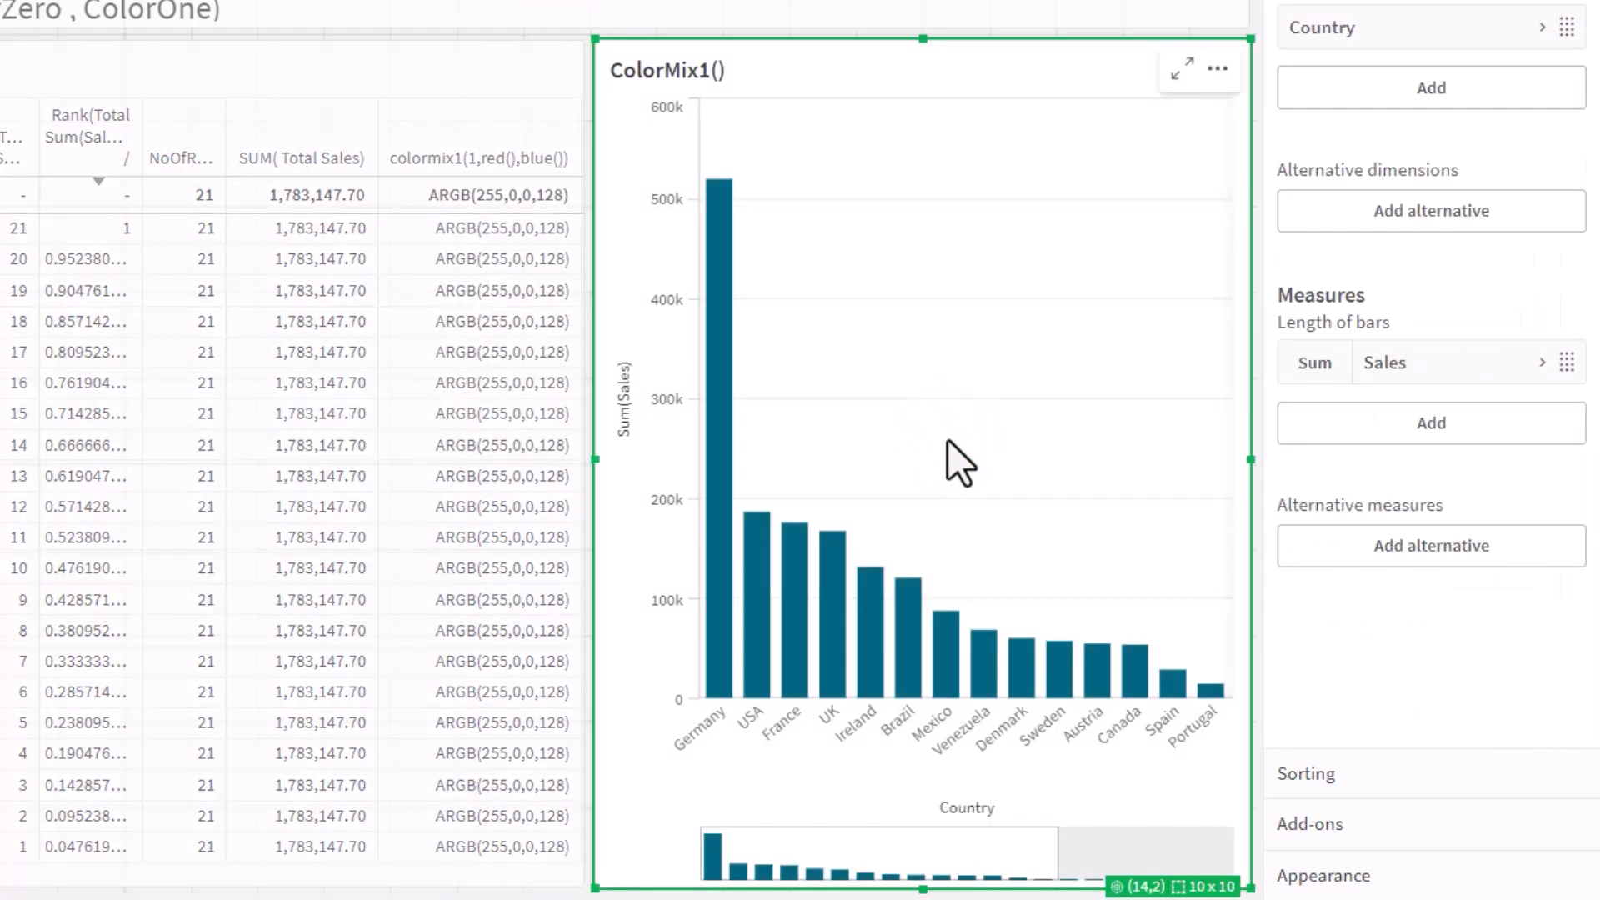
{"action": "left_click", "coordinate": [1300, 875]}
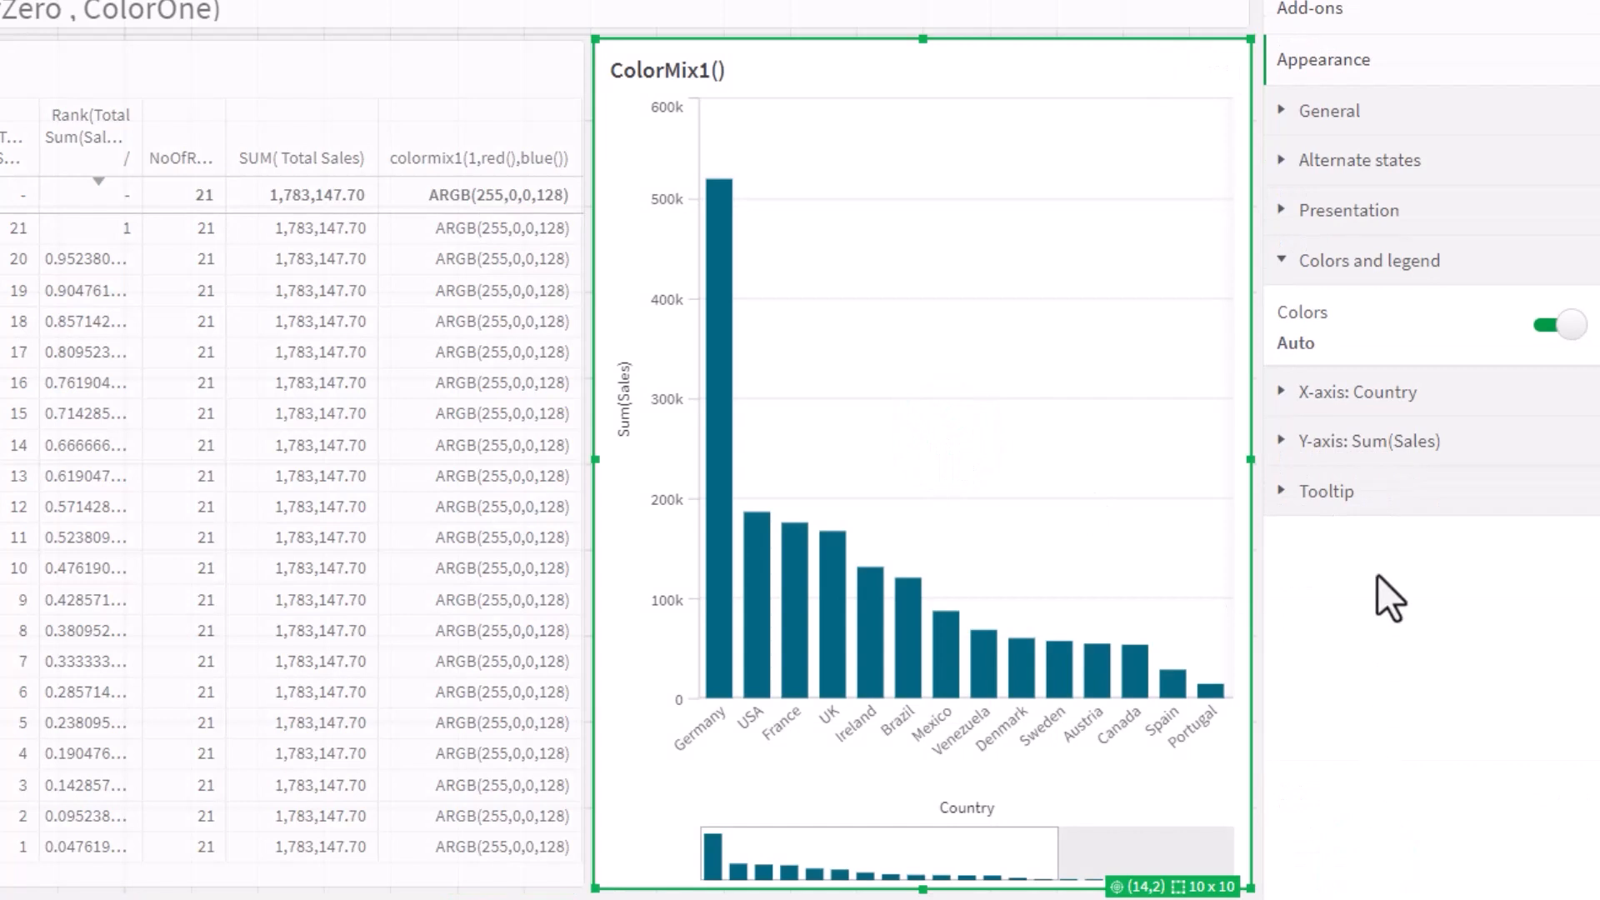
{"action": "left_click", "coordinate": [1558, 325]}
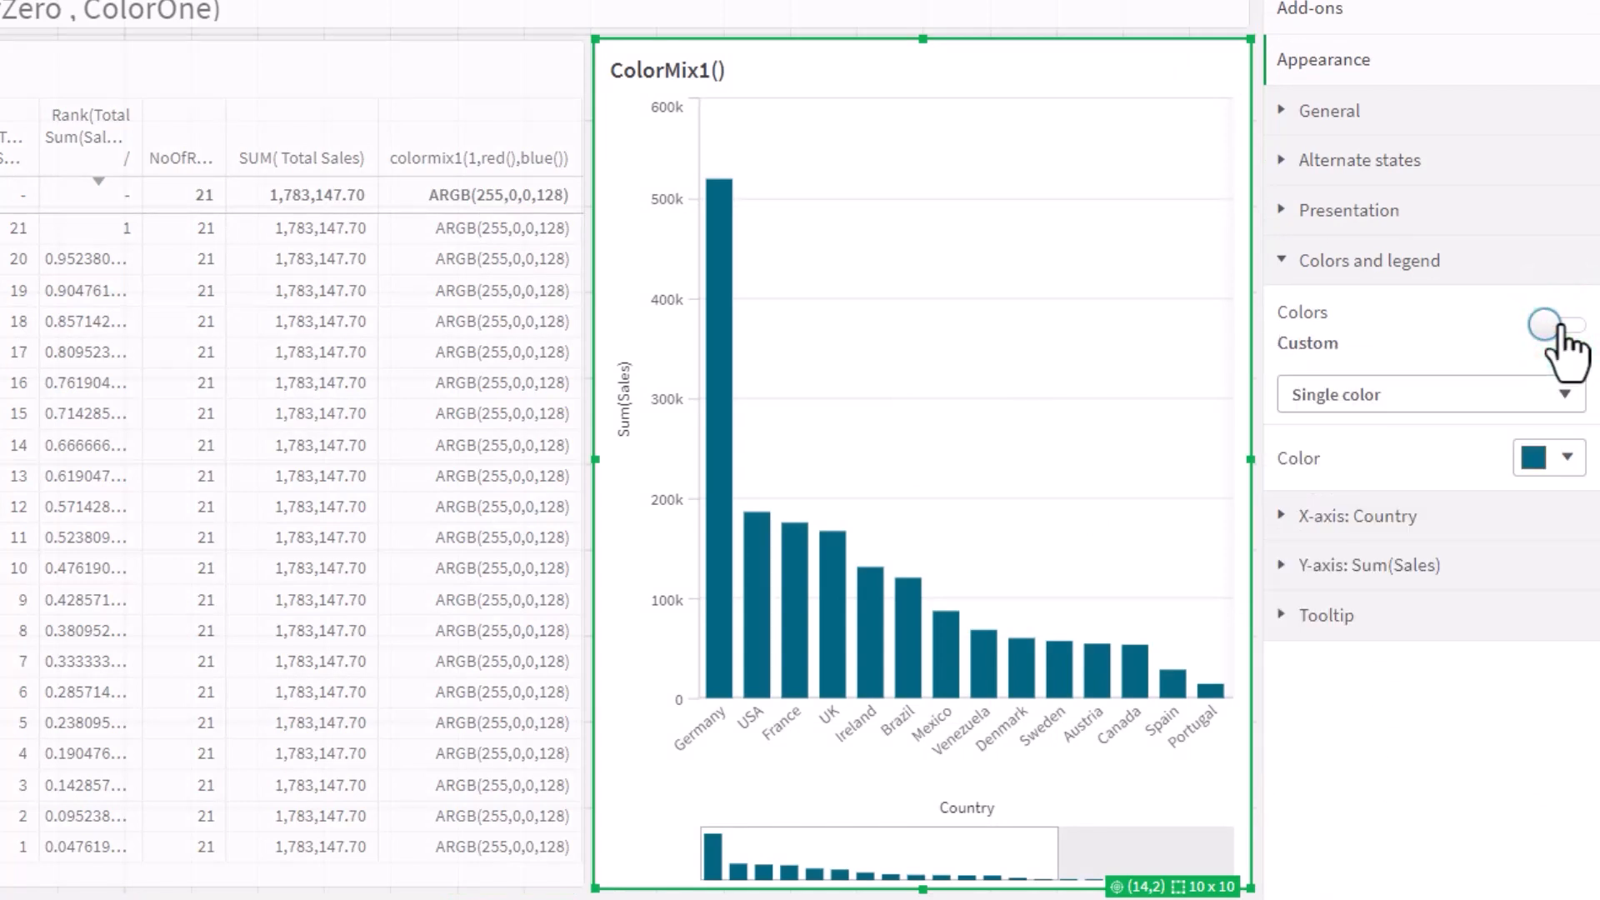
- Try coloring the bar chart by dimension and by measure
{"action": "left_click", "coordinate": [1422, 401]}
{"action": "left_click", "coordinate": [1413, 439]}
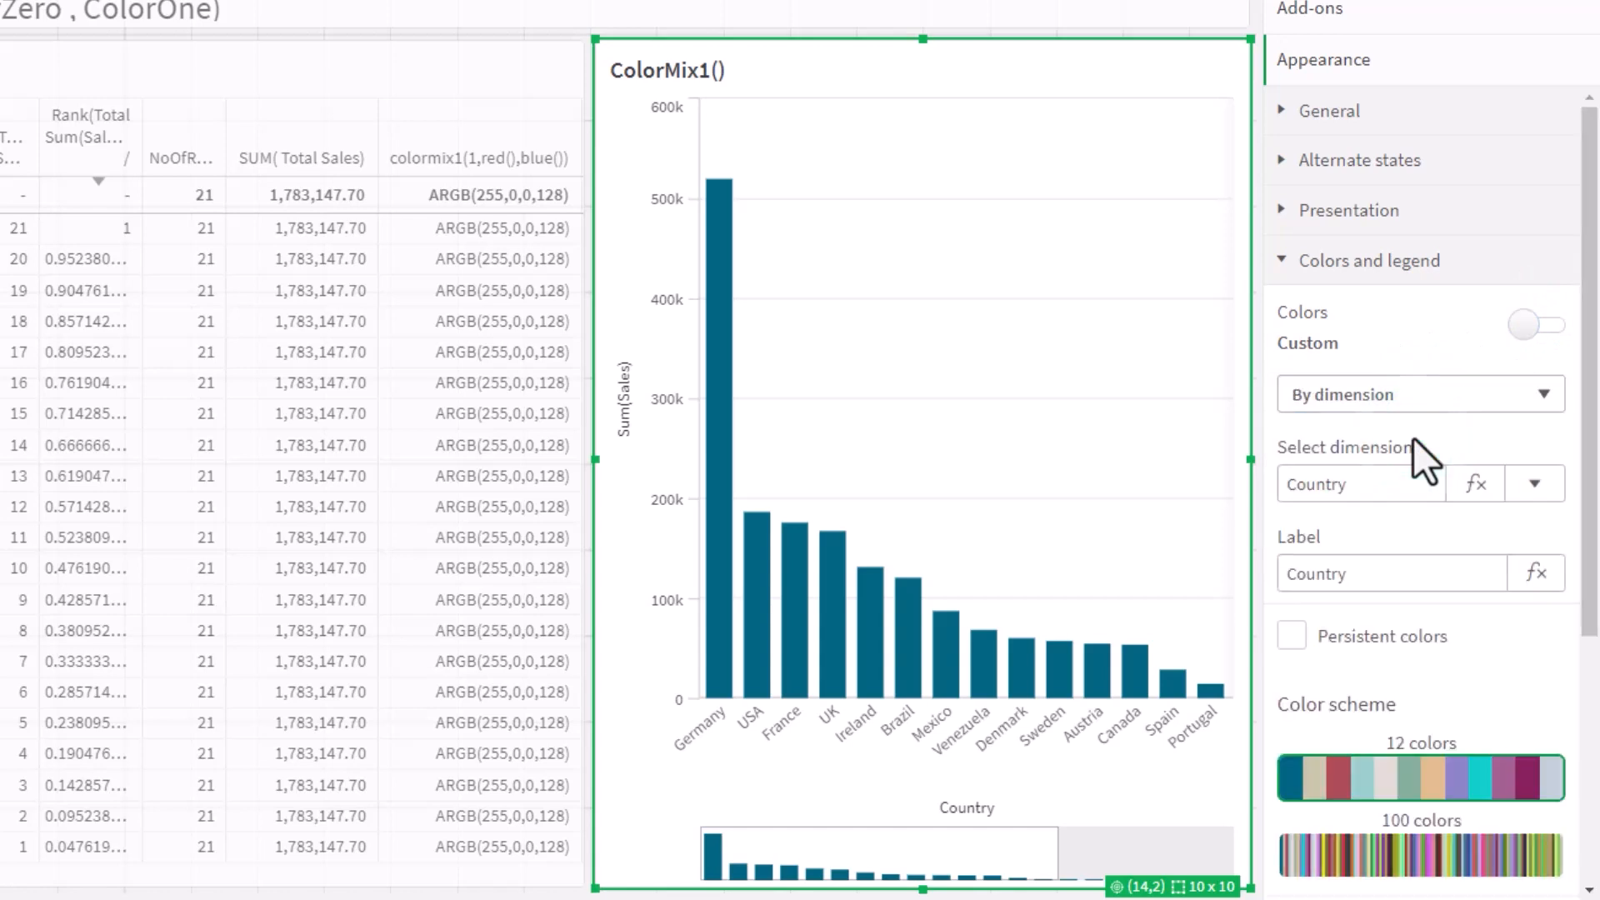
{"action": "left_click", "coordinate": [1412, 404]}
{"action": "left_click", "coordinate": [1403, 464]}
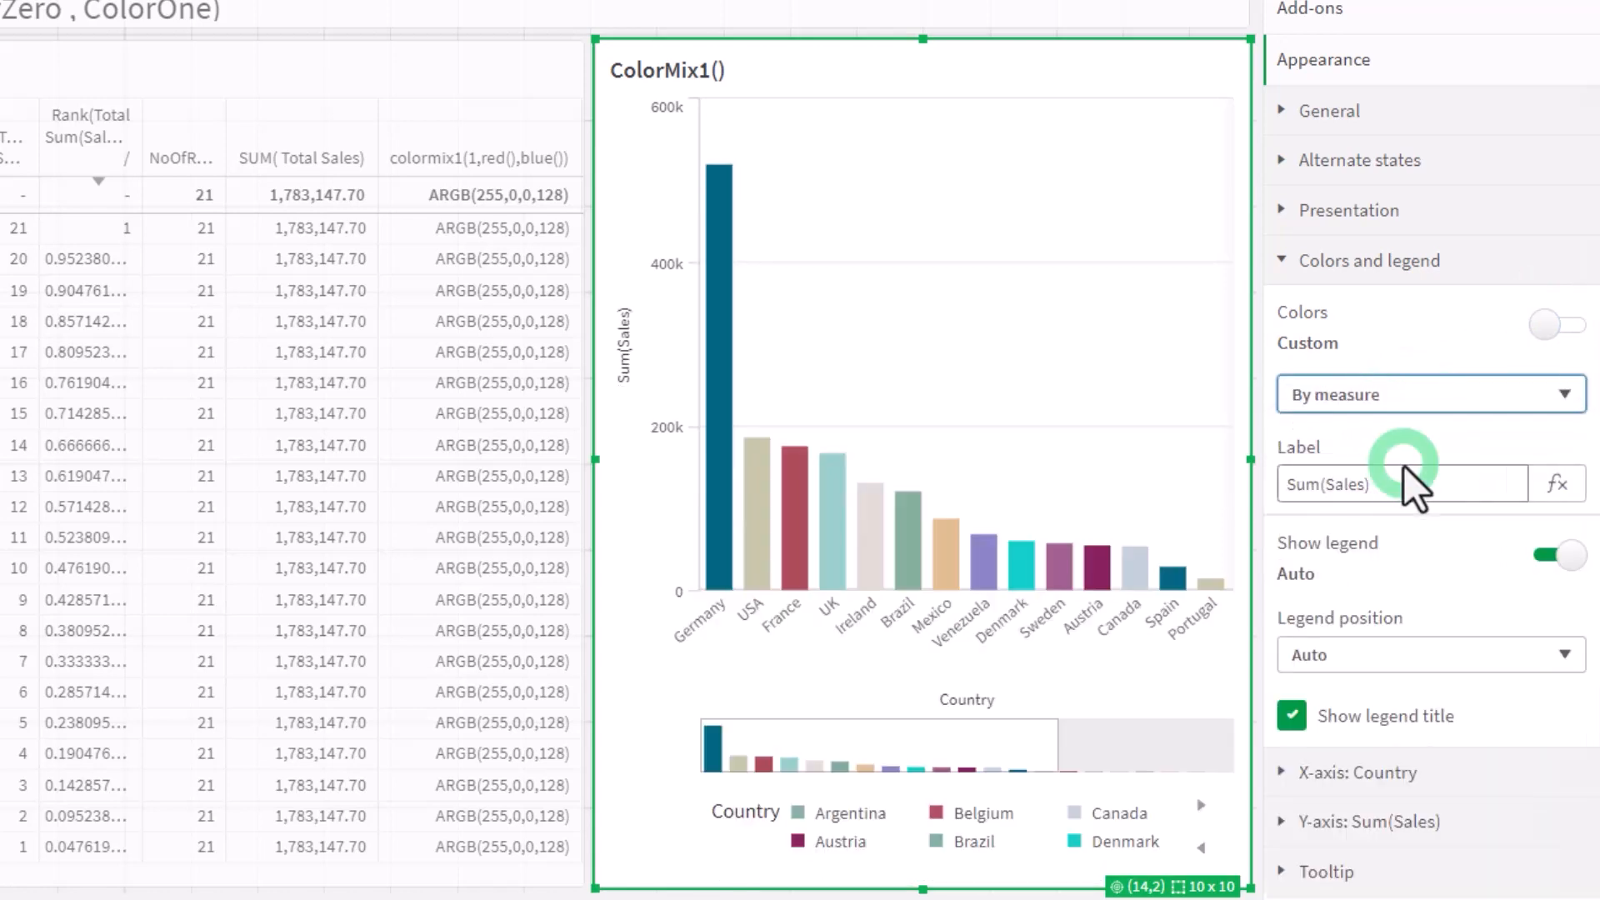
- Color the bar chart by expression, using red() as the color expression
{"action": "left_click", "coordinate": [1393, 404]}
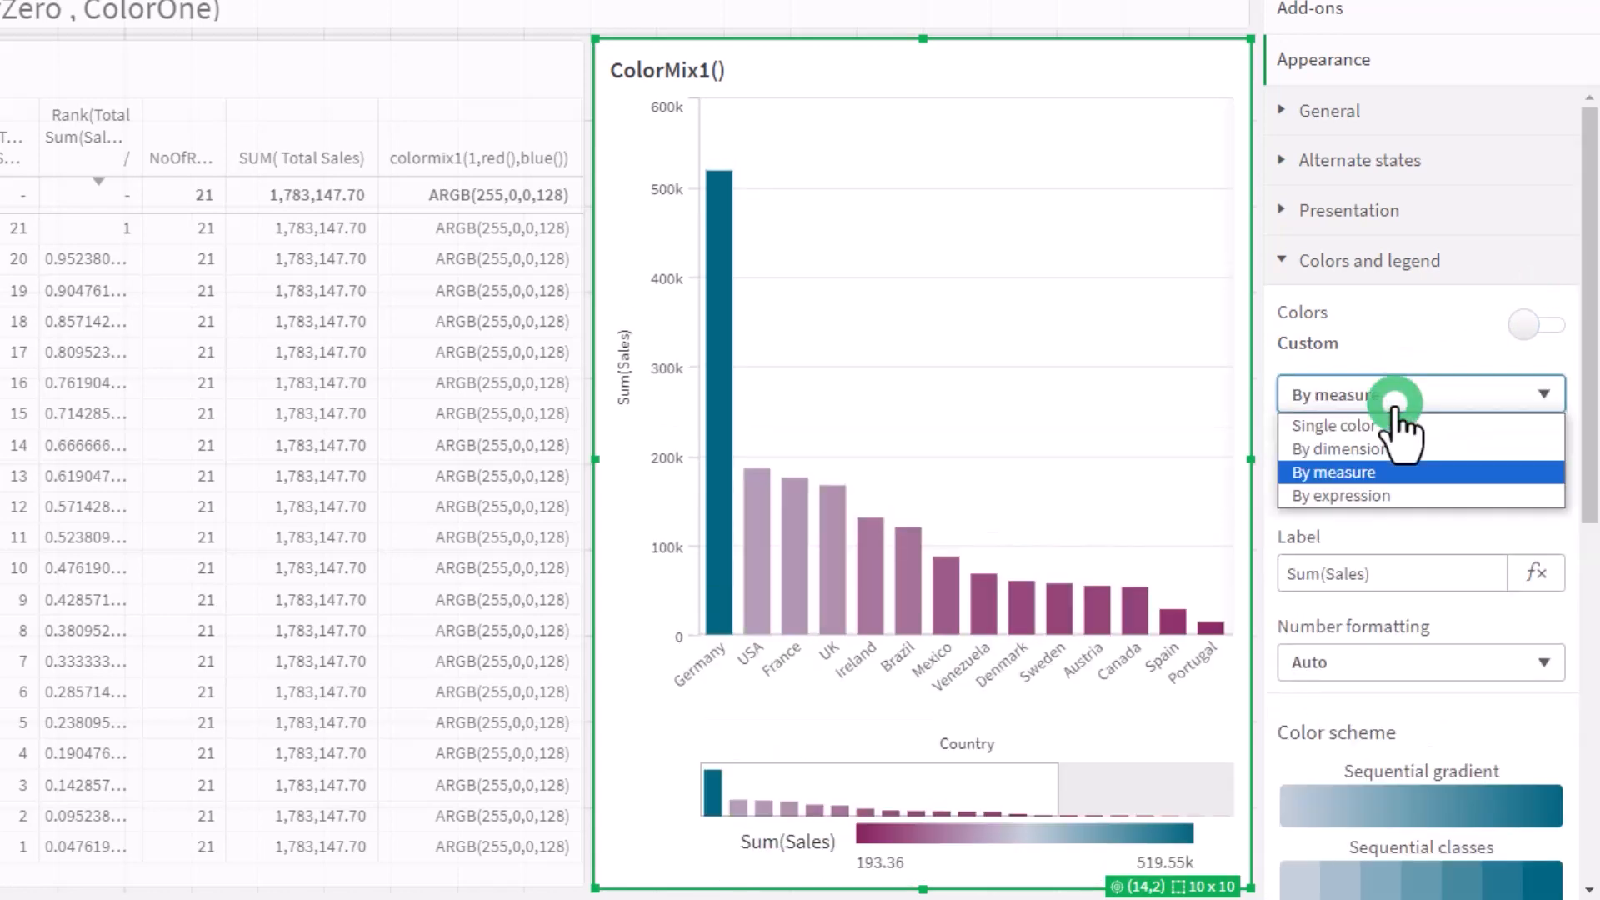
{"action": "left_click", "coordinate": [1388, 488]}
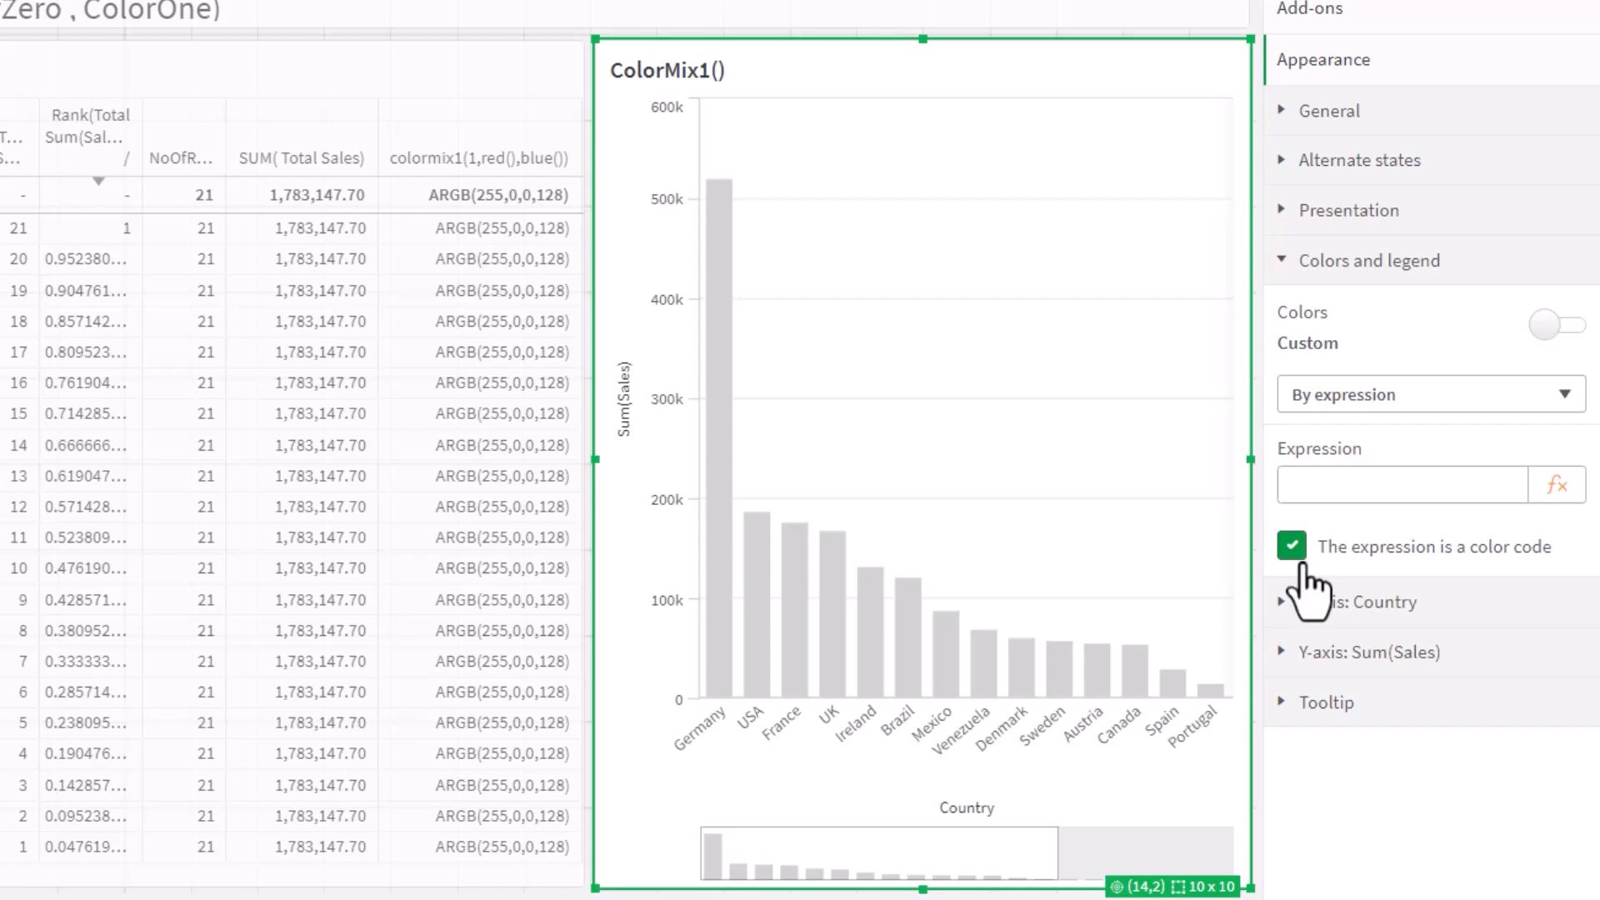
{"action": "left_click", "coordinate": [1308, 490]}
{"action": "type", "text": "red"}
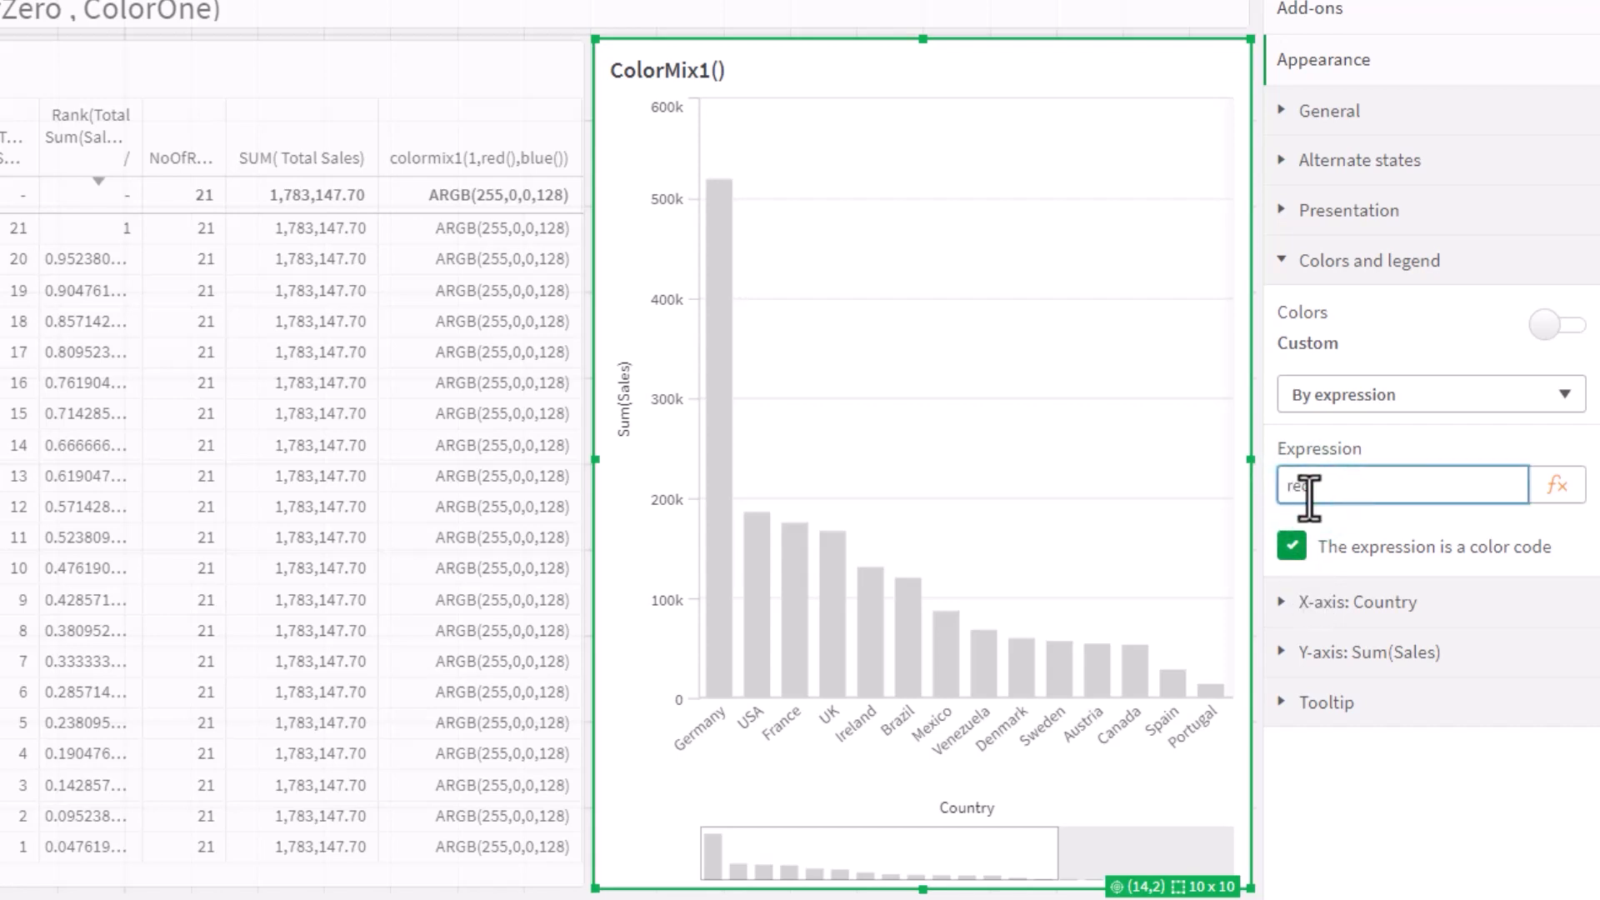
{"action": "type", "text": "()"}
{"action": "key", "text": "Return"}
- Replace the bar chart's color expression with blue()
{"action": "left_click_drag", "start_coordinate": [1348, 491], "coordinate": [1261, 505]}
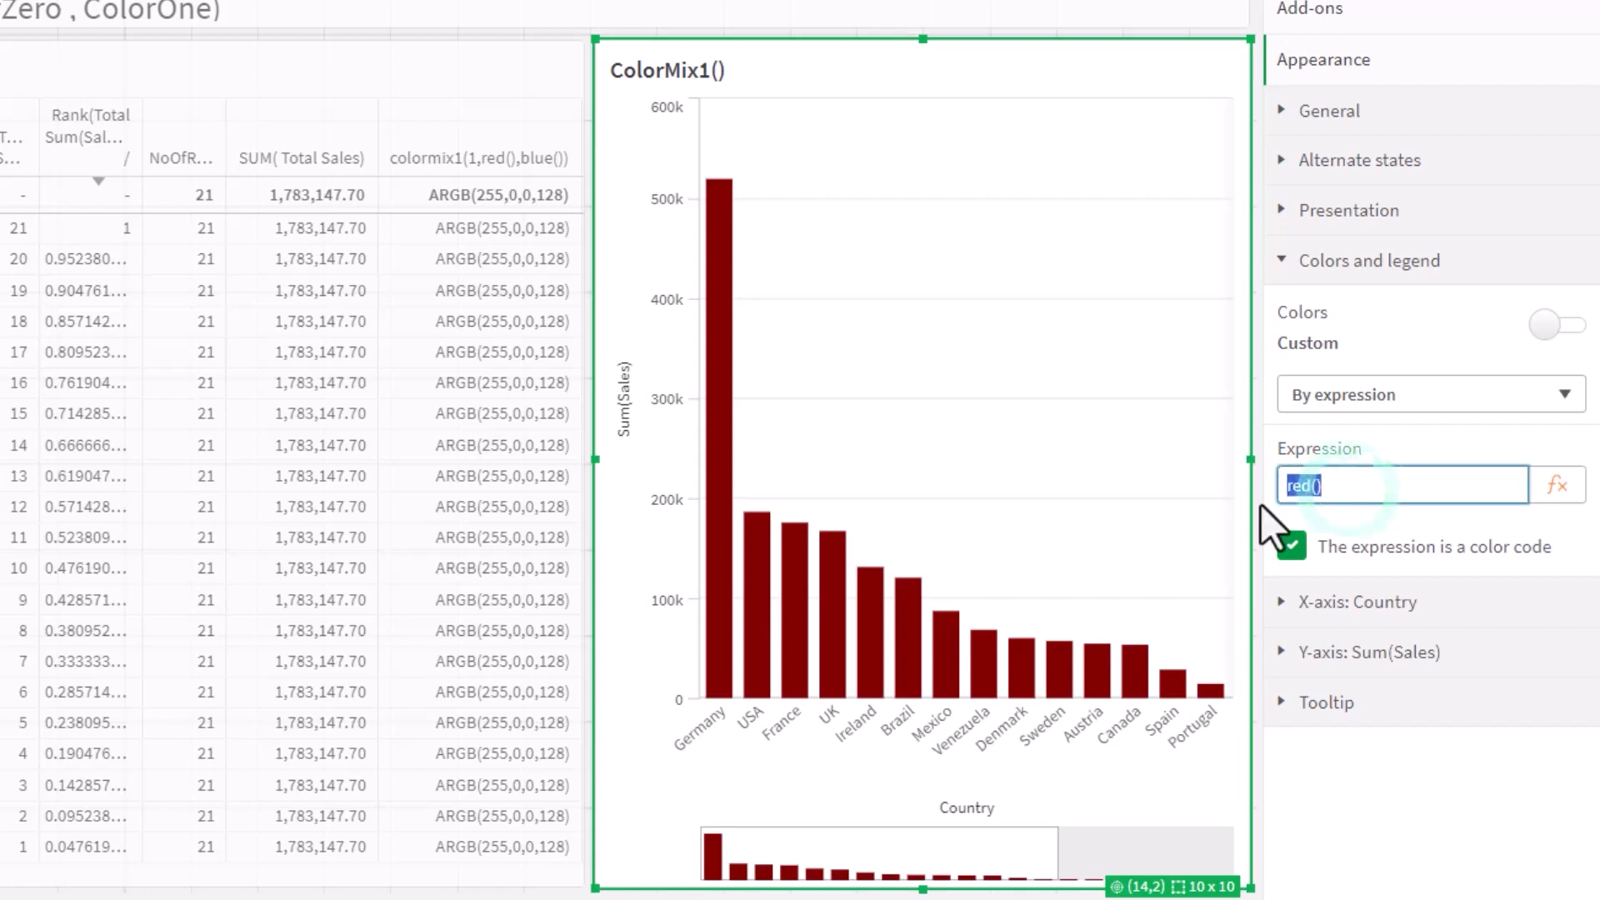
{"action": "type", "text": "blue()"}
{"action": "key", "text": "Return"}
- Set the bar chart's color expression to rgb(255,0,0)
{"action": "left_click_drag", "start_coordinate": [1356, 489], "coordinate": [1253, 492]}
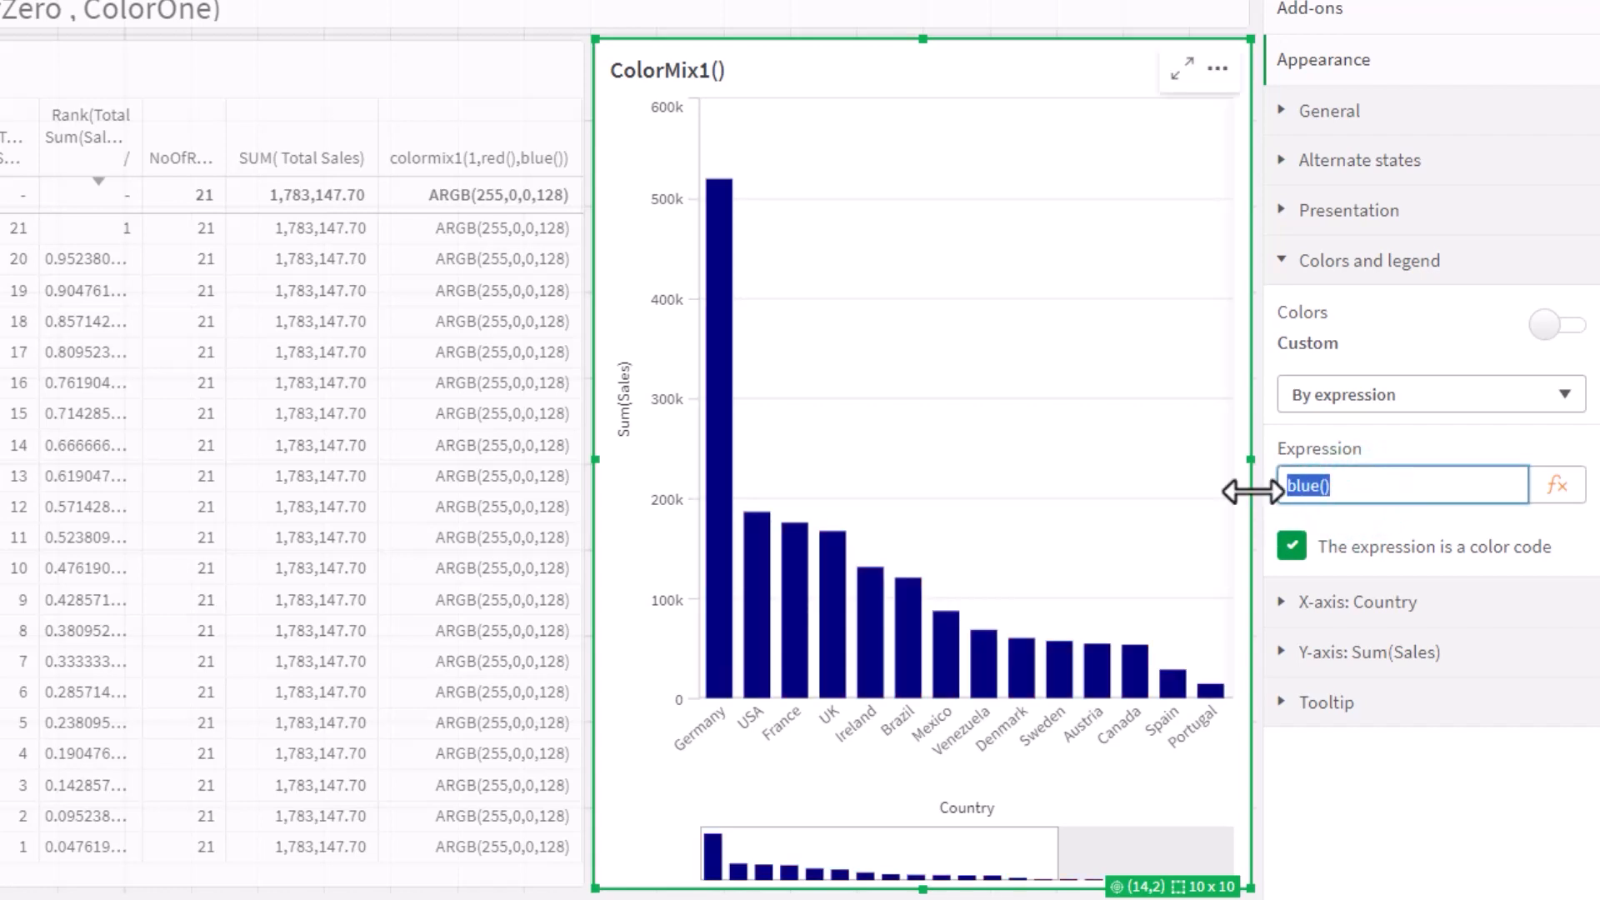
{"action": "type", "text": "rg(255,0,0)"}
{"action": "key", "text": "Return"}
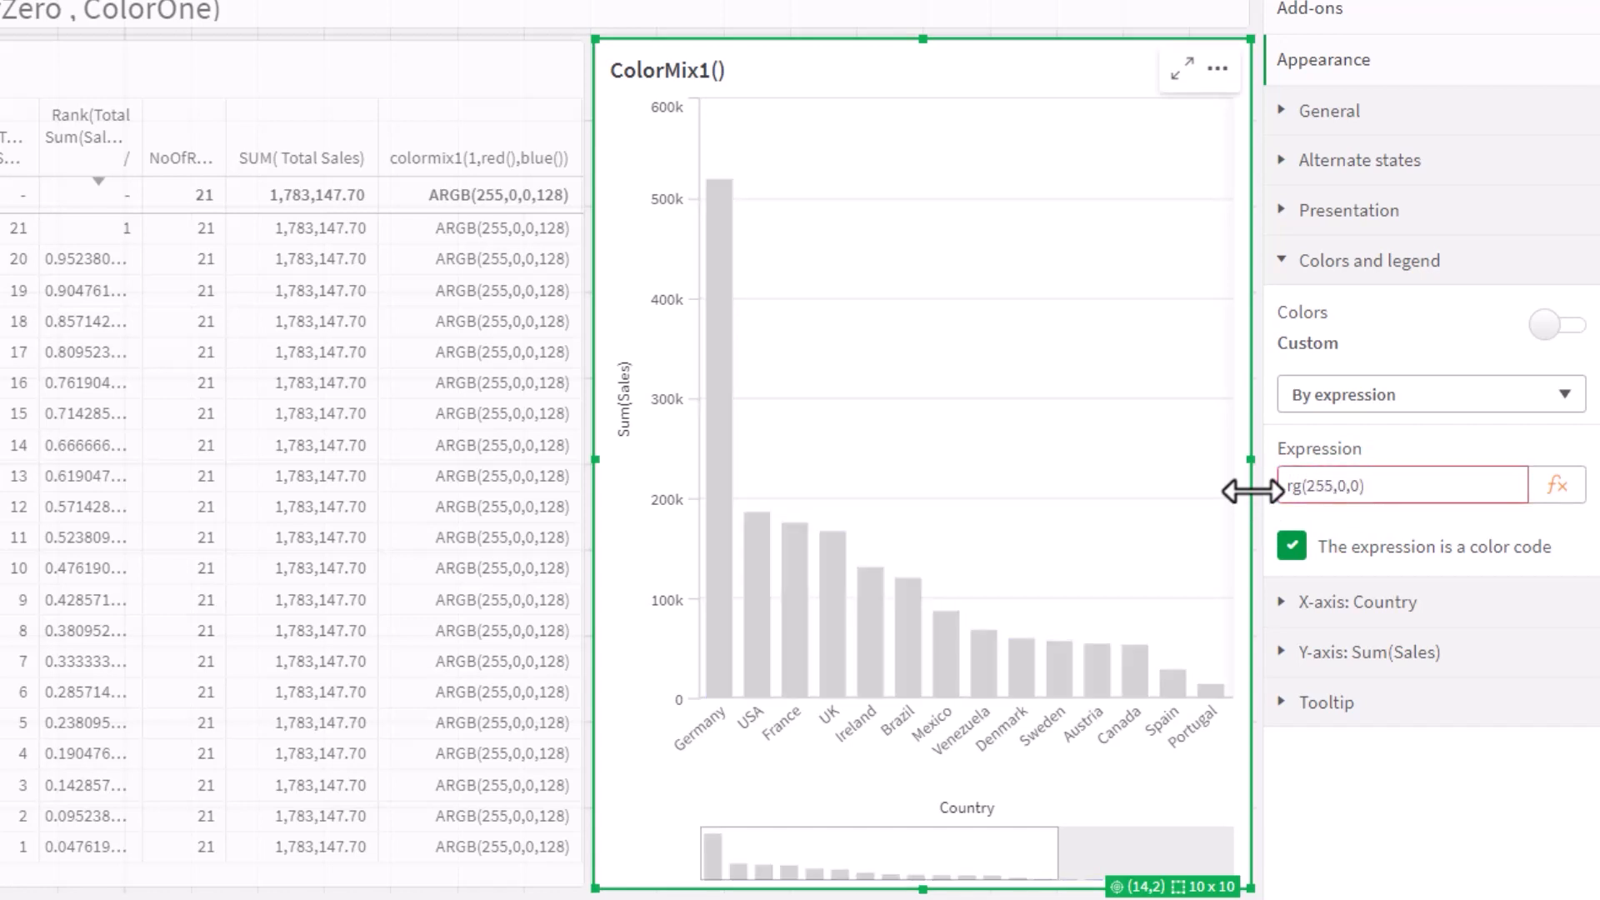
{"action": "left_click", "coordinate": [1304, 486]}
{"action": "type", "text": "b"}
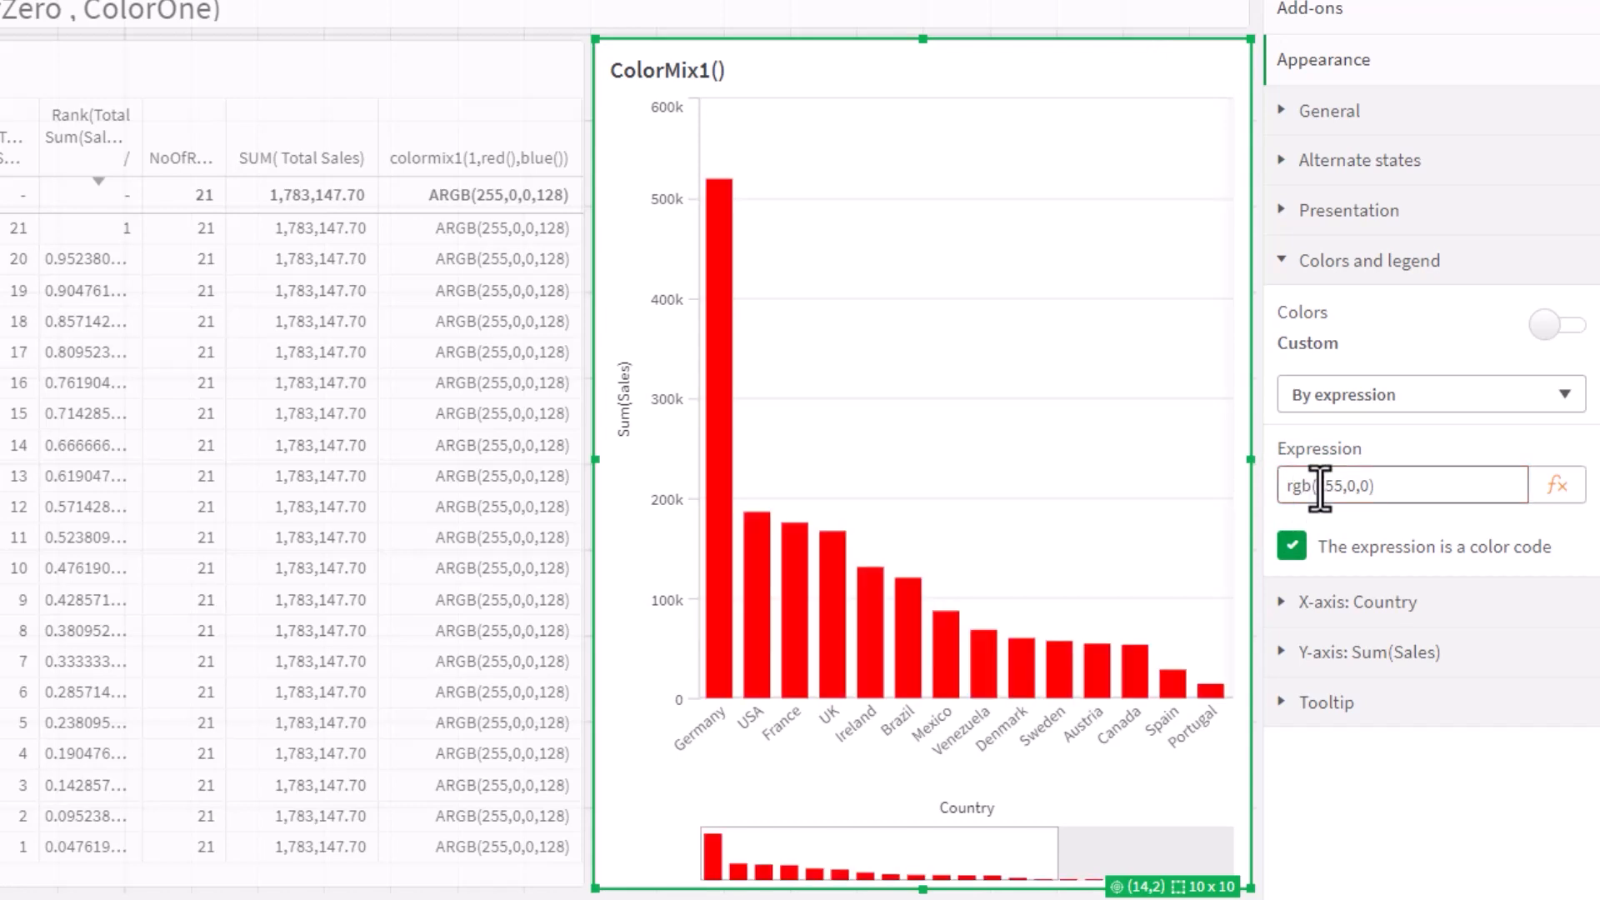
- Change the red component so the bar chart's color expression reads rgb(0,0,0)
{"action": "left_click", "coordinate": [1305, 486]}
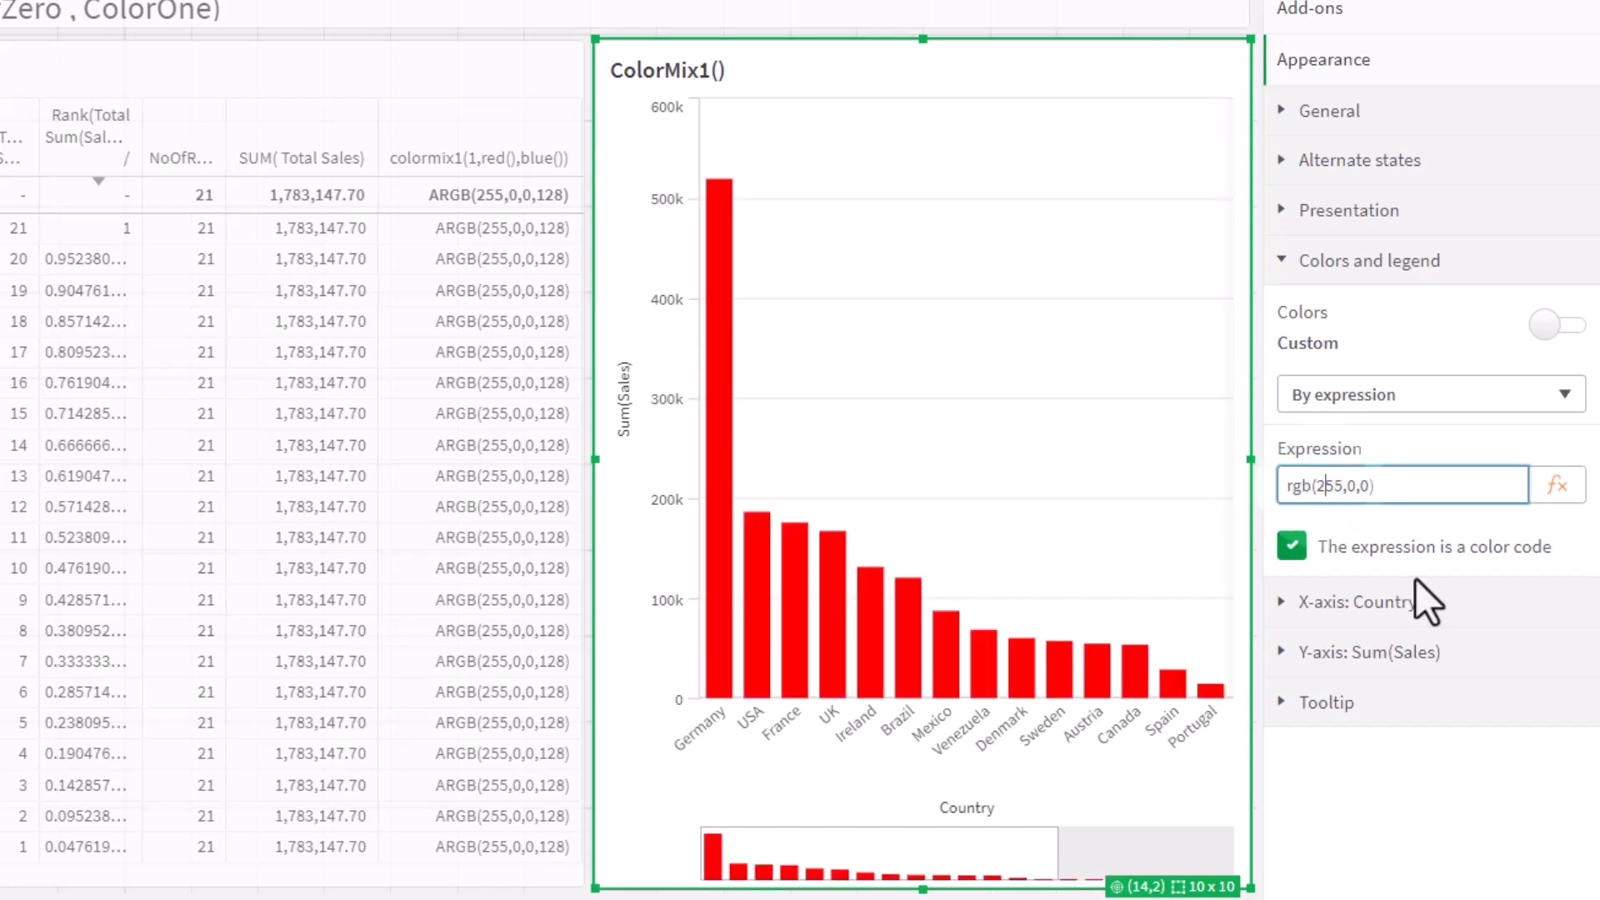
{"action": "key", "text": "Delete"}
{"action": "key", "text": "Delete"}
{"action": "key", "text": "Delete"}
{"action": "type", "text": "0"}
{"action": "key", "text": "Return"}
- Replace the color expression with the copied table value ARGB(255,0,0,128)
{"action": "left_click_drag", "start_coordinate": [1382, 490], "coordinate": [1262, 487]}
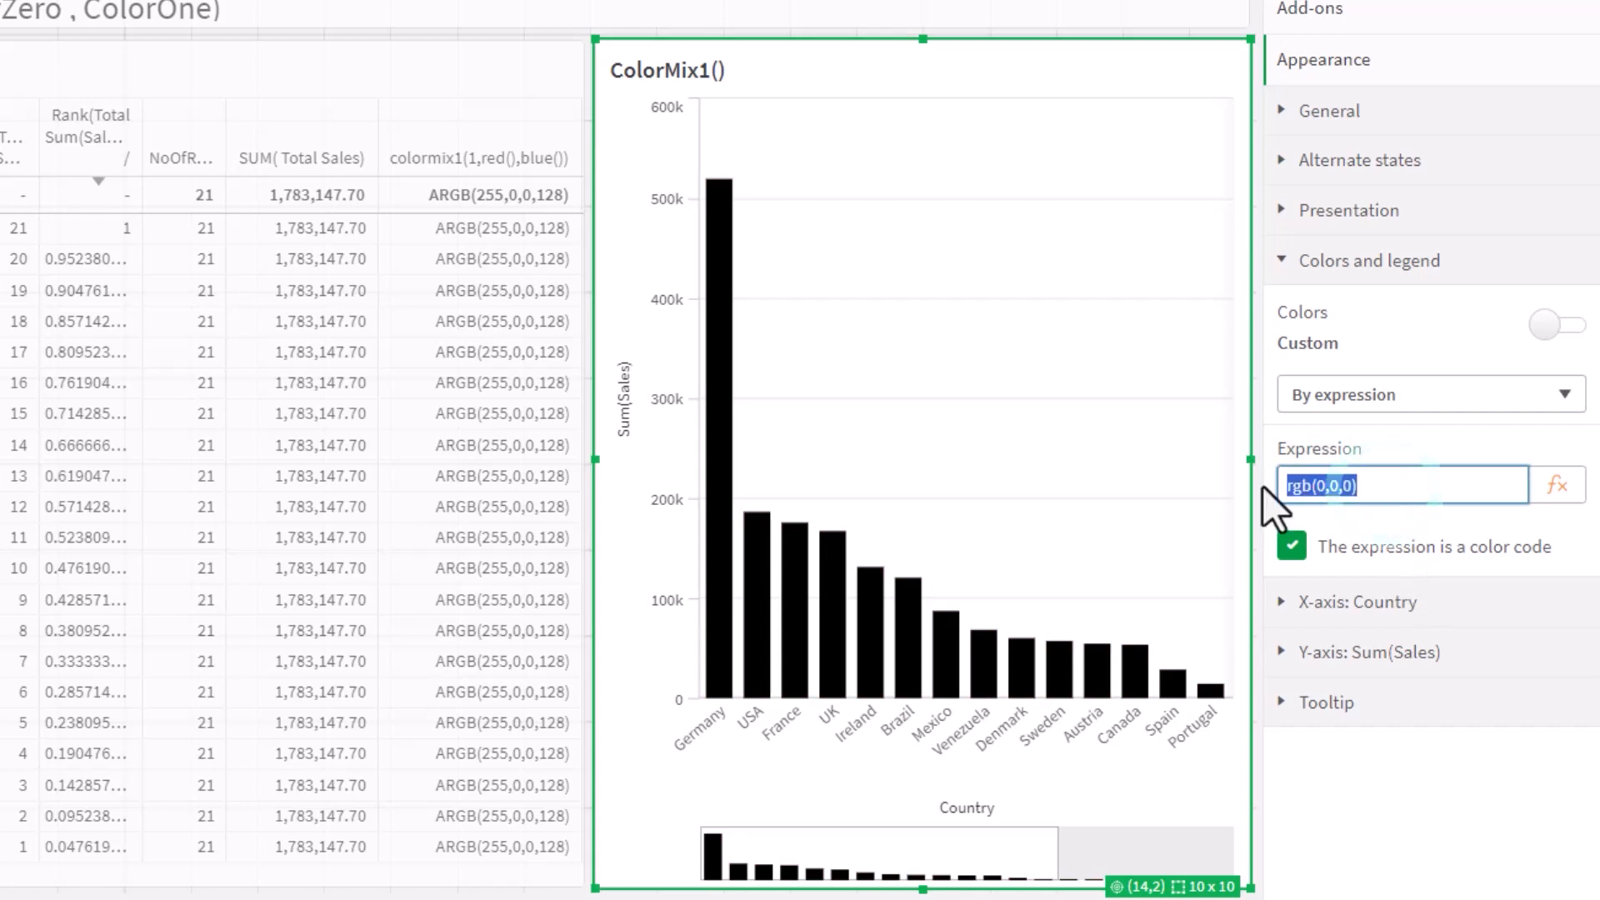
{"action": "key", "text": "ctrl+v"}
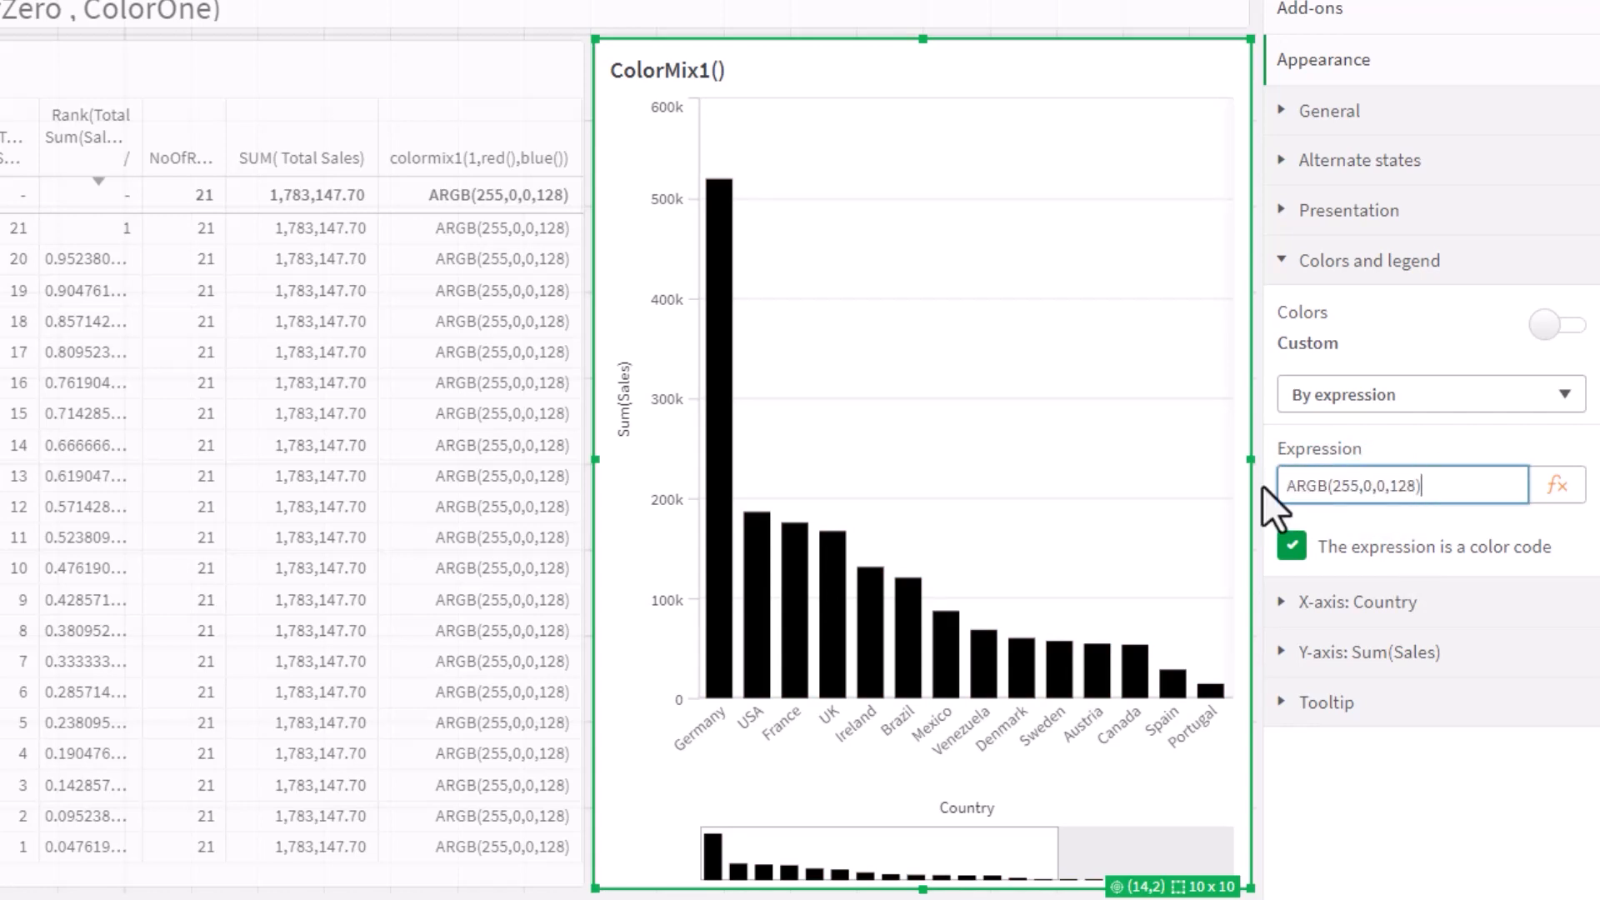
{"action": "key", "text": "Return"}
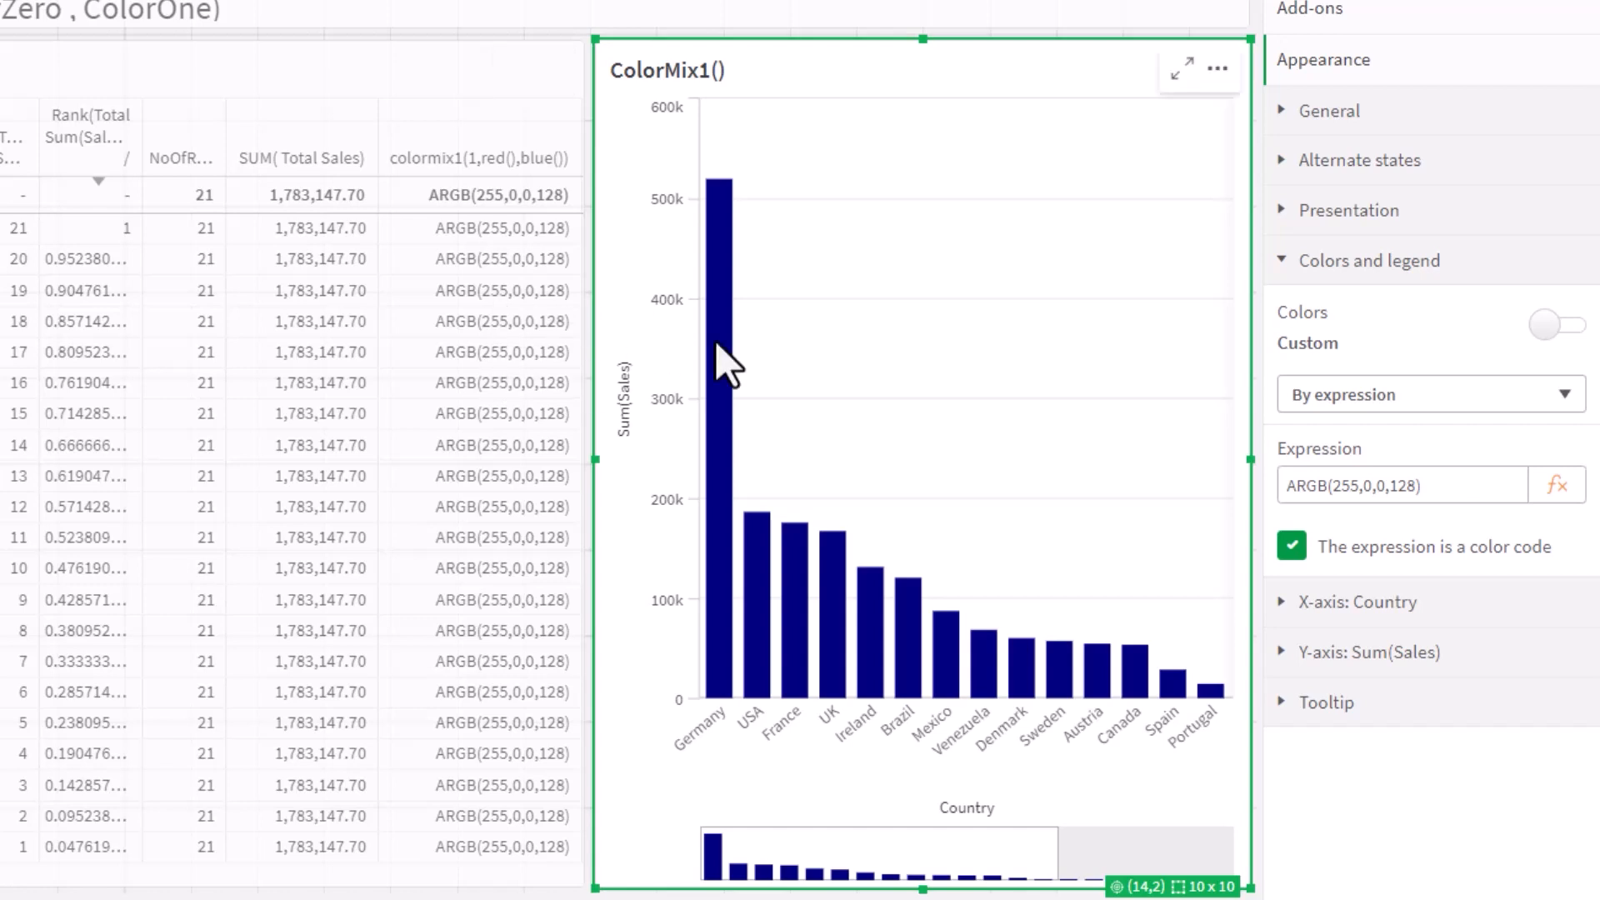
{"action": "left_click_drag", "start_coordinate": [1429, 492], "coordinate": [1171, 472]}
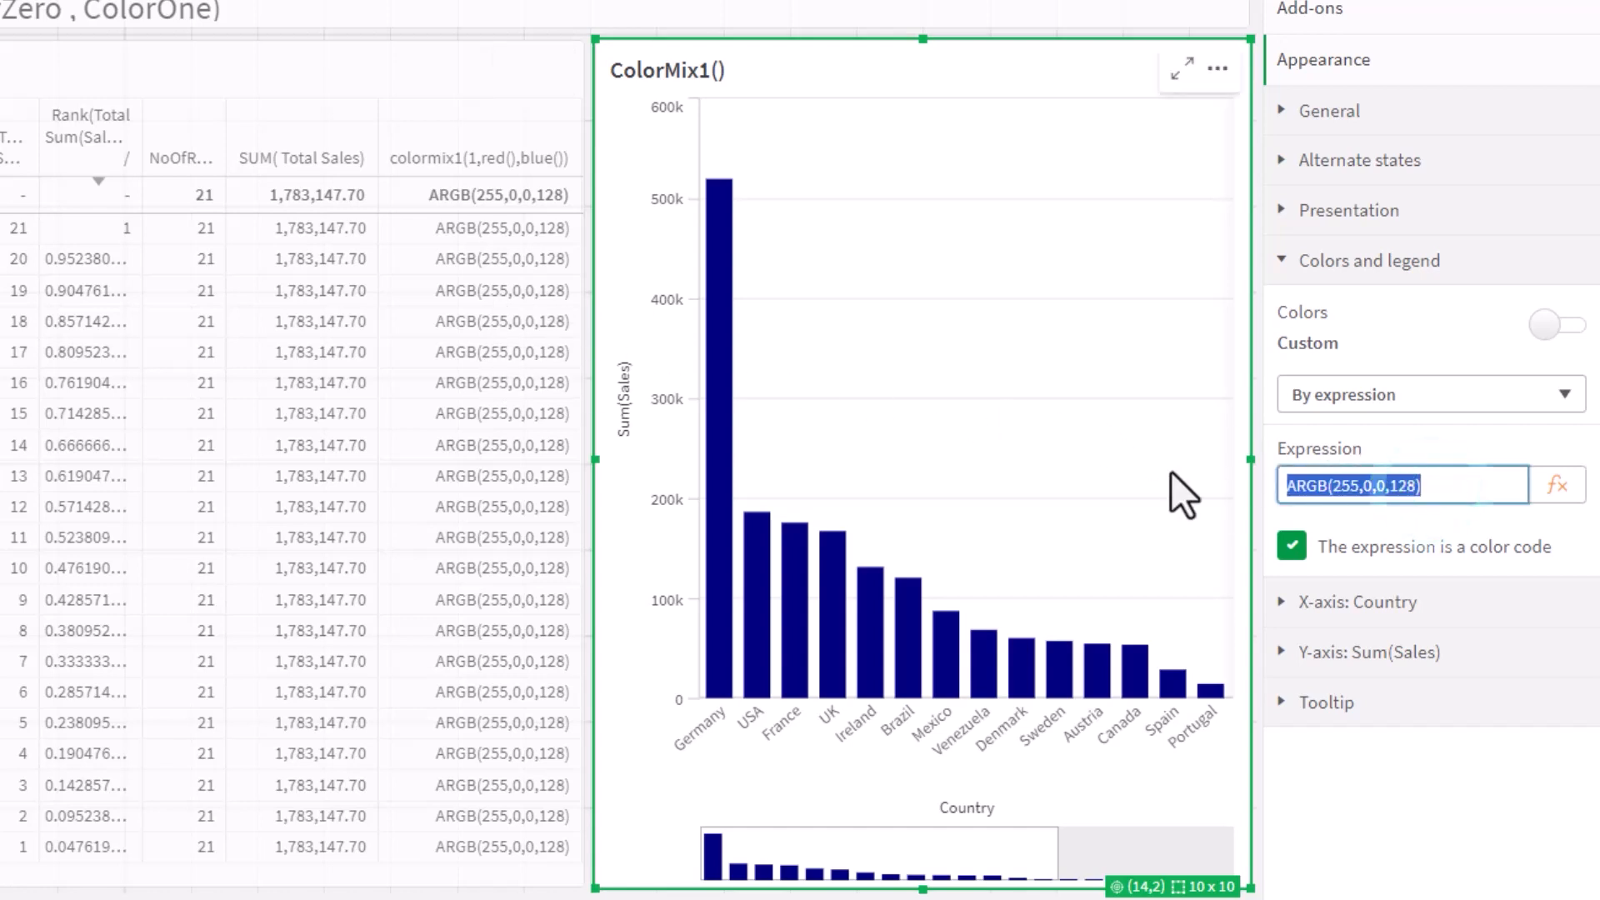
{"action": "key", "text": "BackSpace"}
{"action": "key", "text": "Return"}
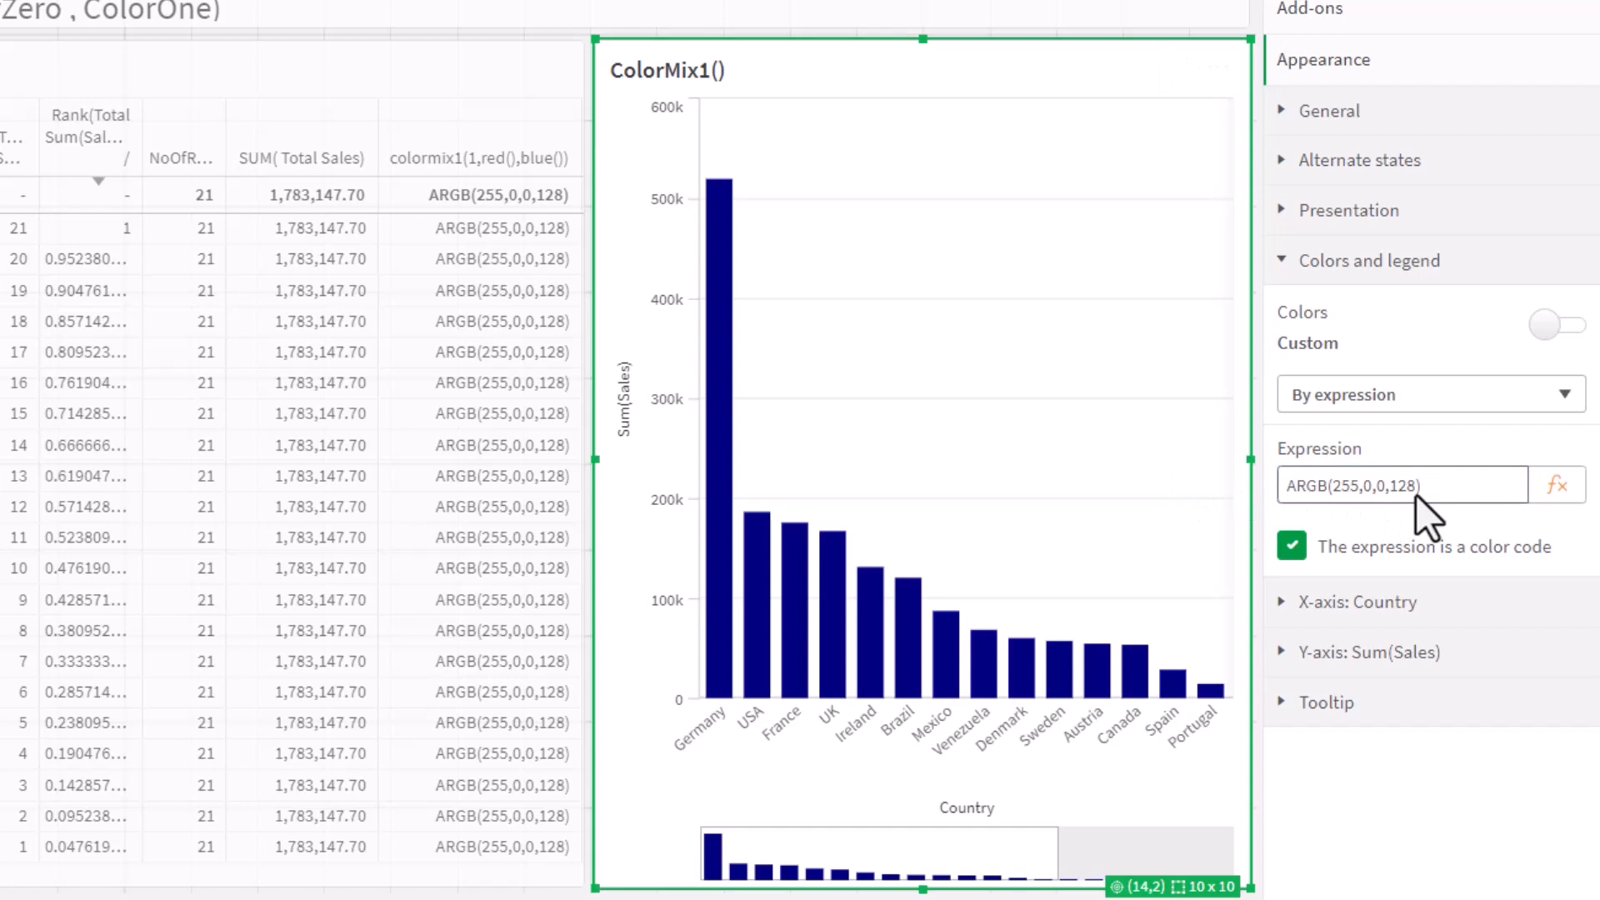
- Set the bar chart's color expression to colormix1(1,red(),blue())
{"action": "left_click_drag", "start_coordinate": [1416, 493], "coordinate": [1226, 471]}
{"action": "type", "text": "colo"}
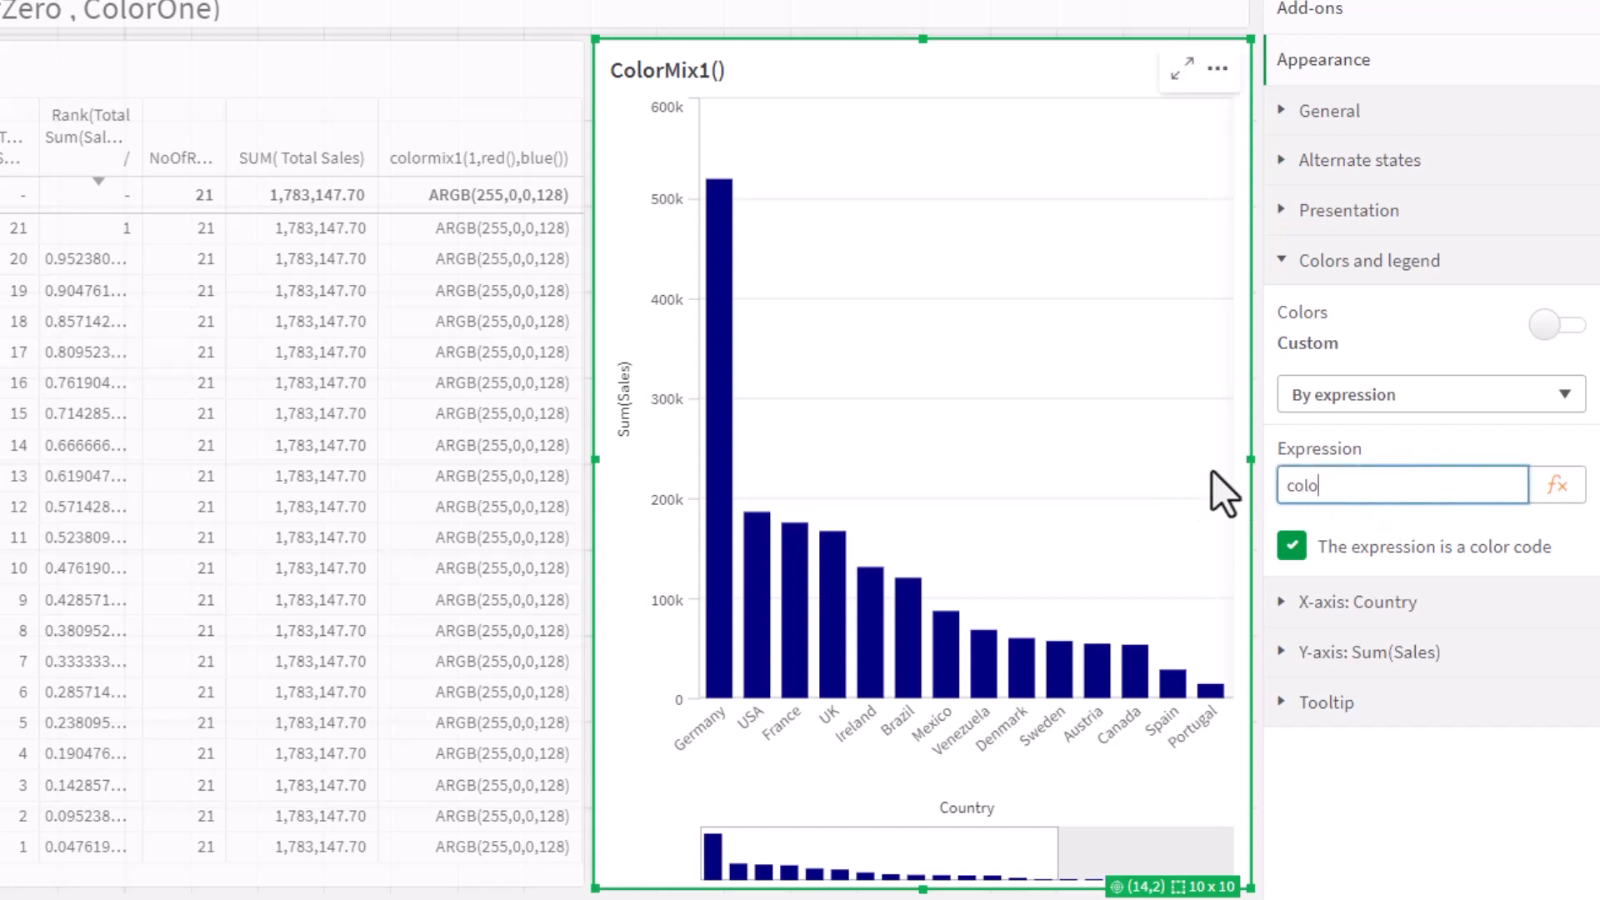
{"action": "type", "text": "rmix1(1,red(),blue())"}
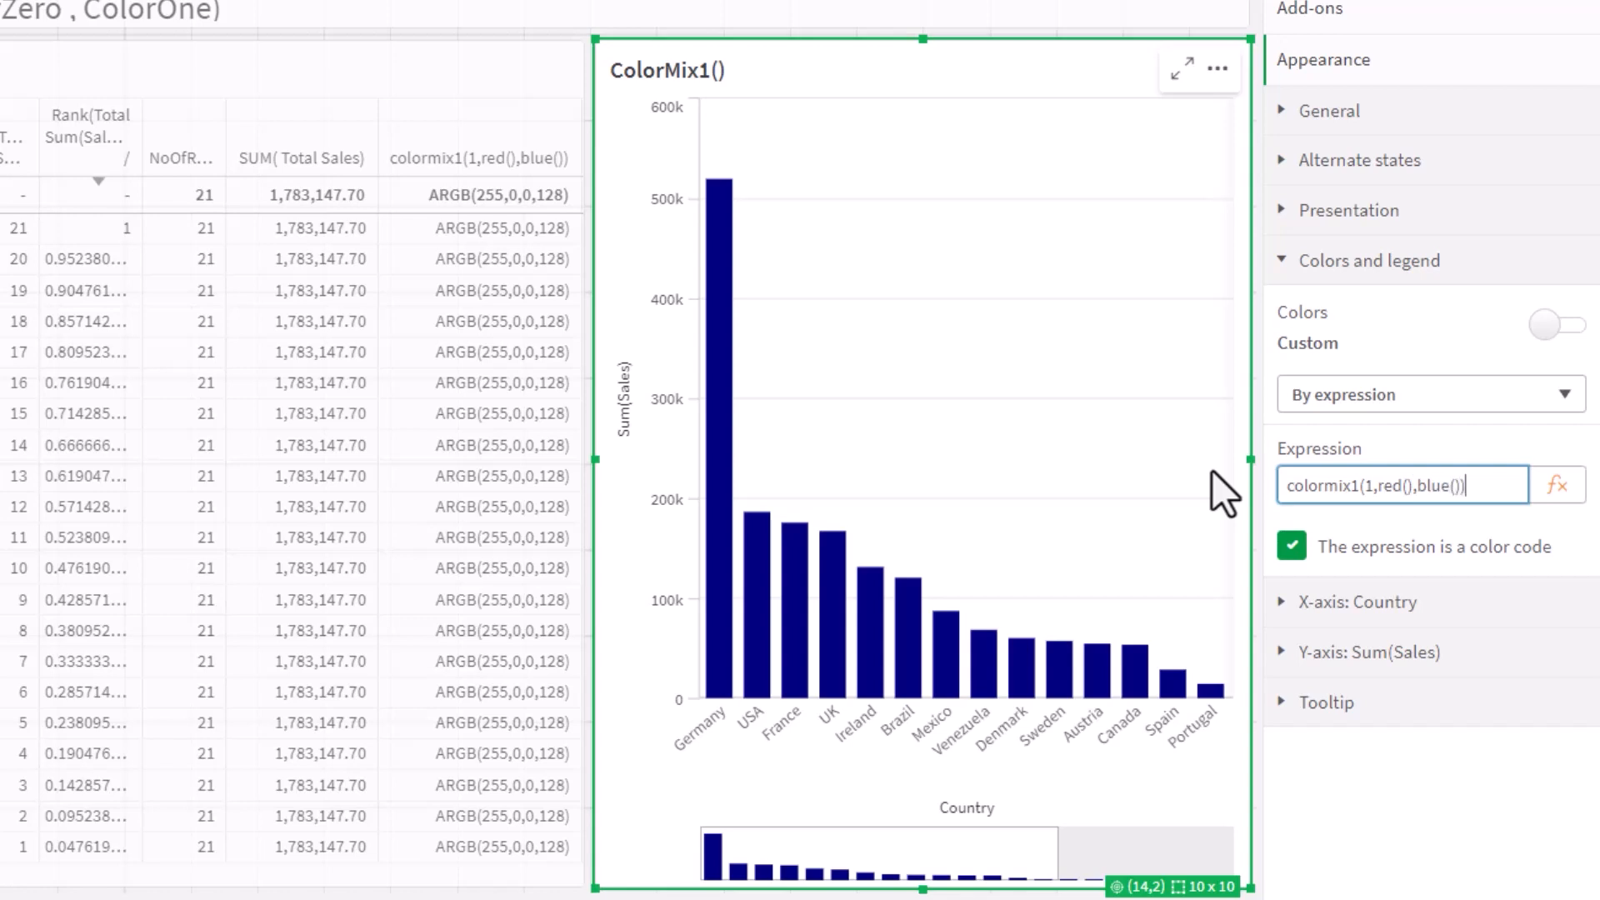
{"action": "key", "text": "Return"}
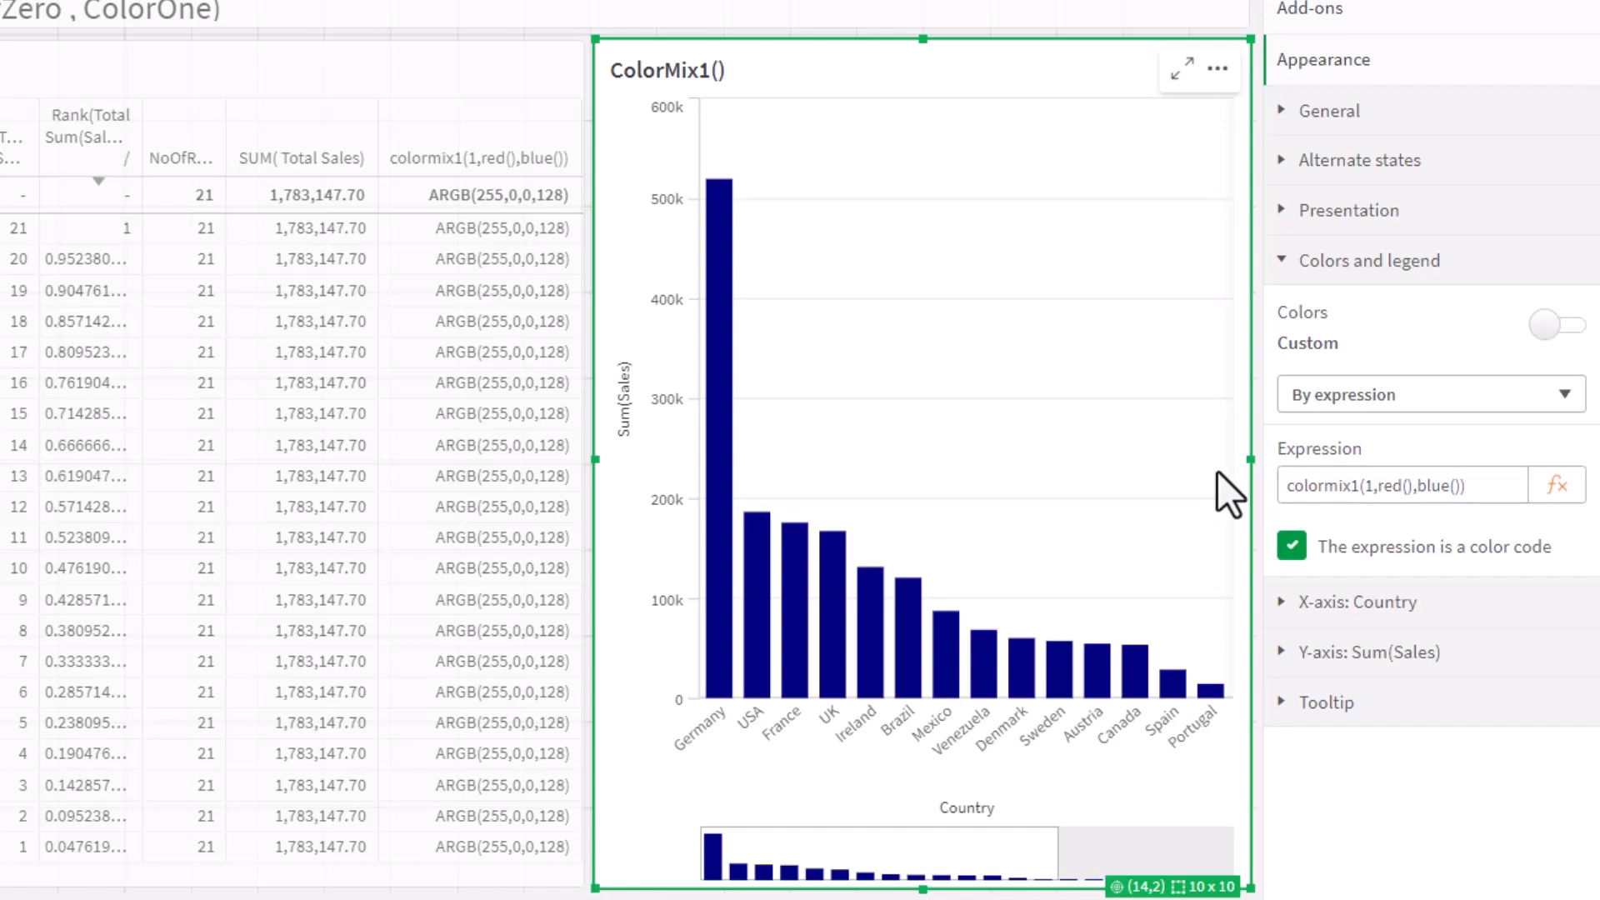
- Change the first argument of the chart's colormix1 color expression to 0
{"action": "left_click", "coordinate": [1360, 486]}
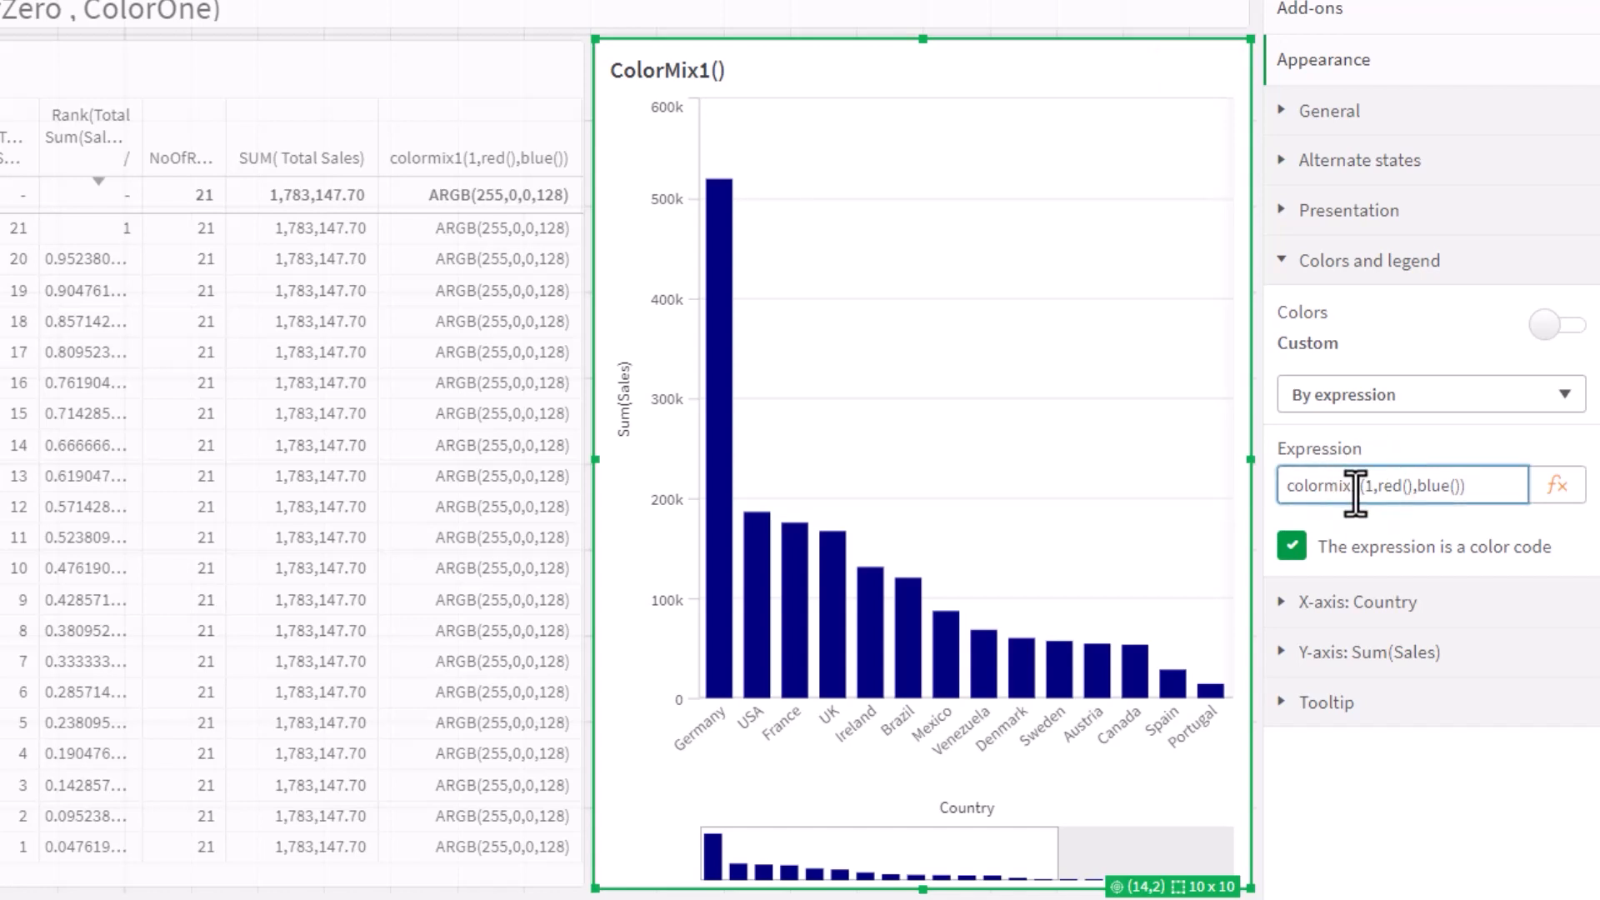
{"action": "key", "text": "BackSpace"}
{"action": "type", "text": "0"}
{"action": "key", "text": "Return"}
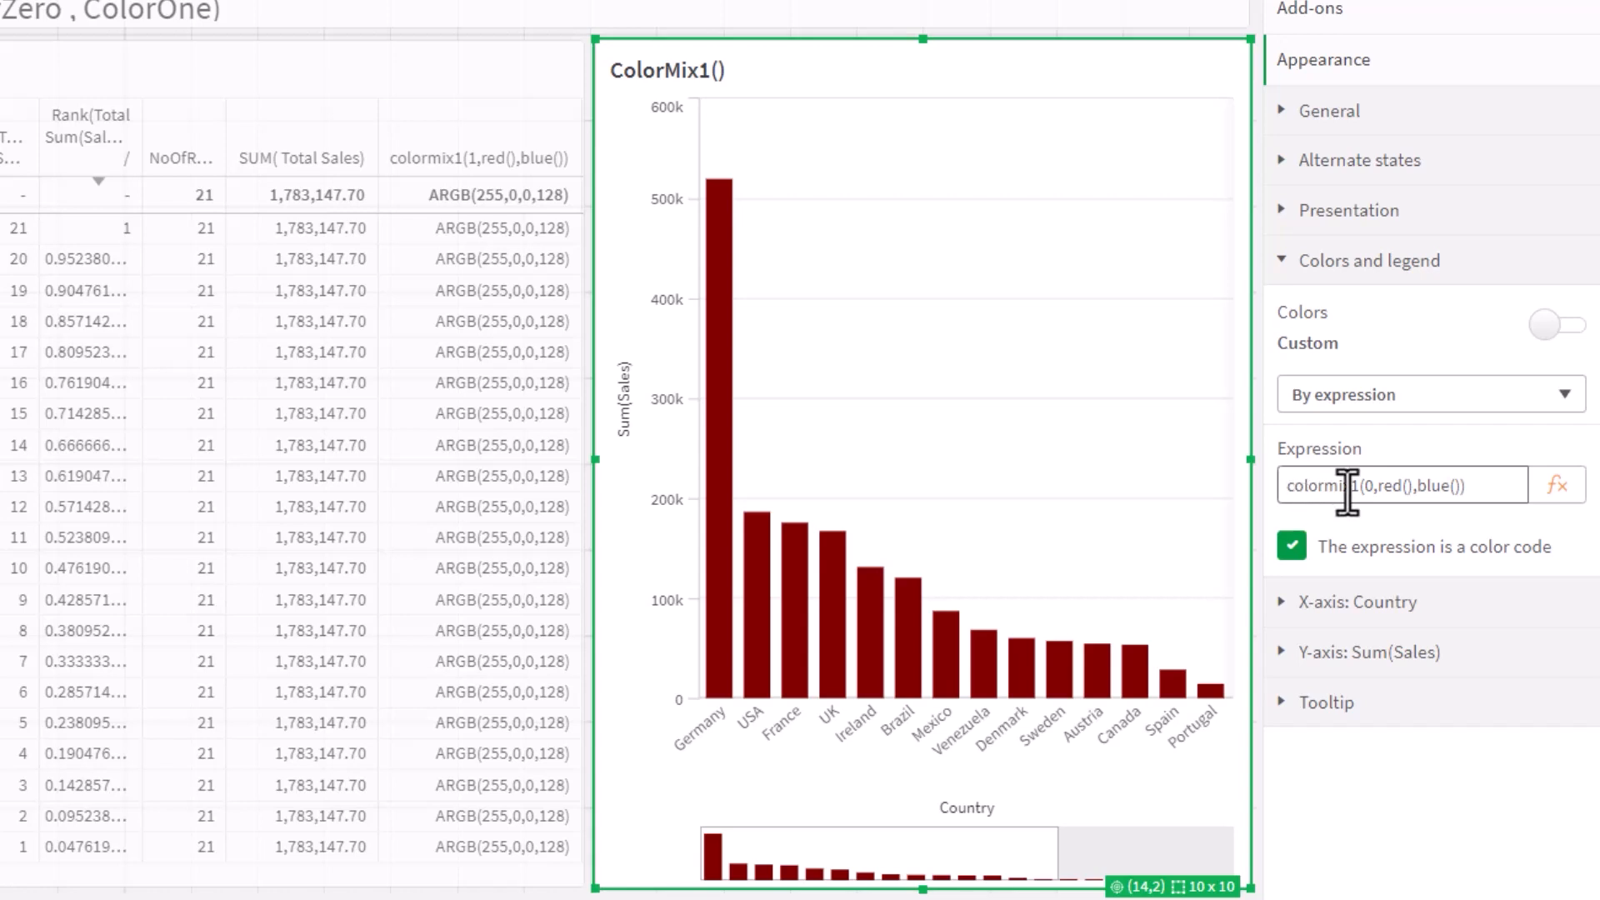
- Set the first argument of the chart's colormix1 color expression back to 1
{"action": "left_click", "coordinate": [1373, 491]}
{"action": "key", "text": "BackSpace"}
{"action": "type", "text": "1"}
{"action": "key", "text": "Return"}
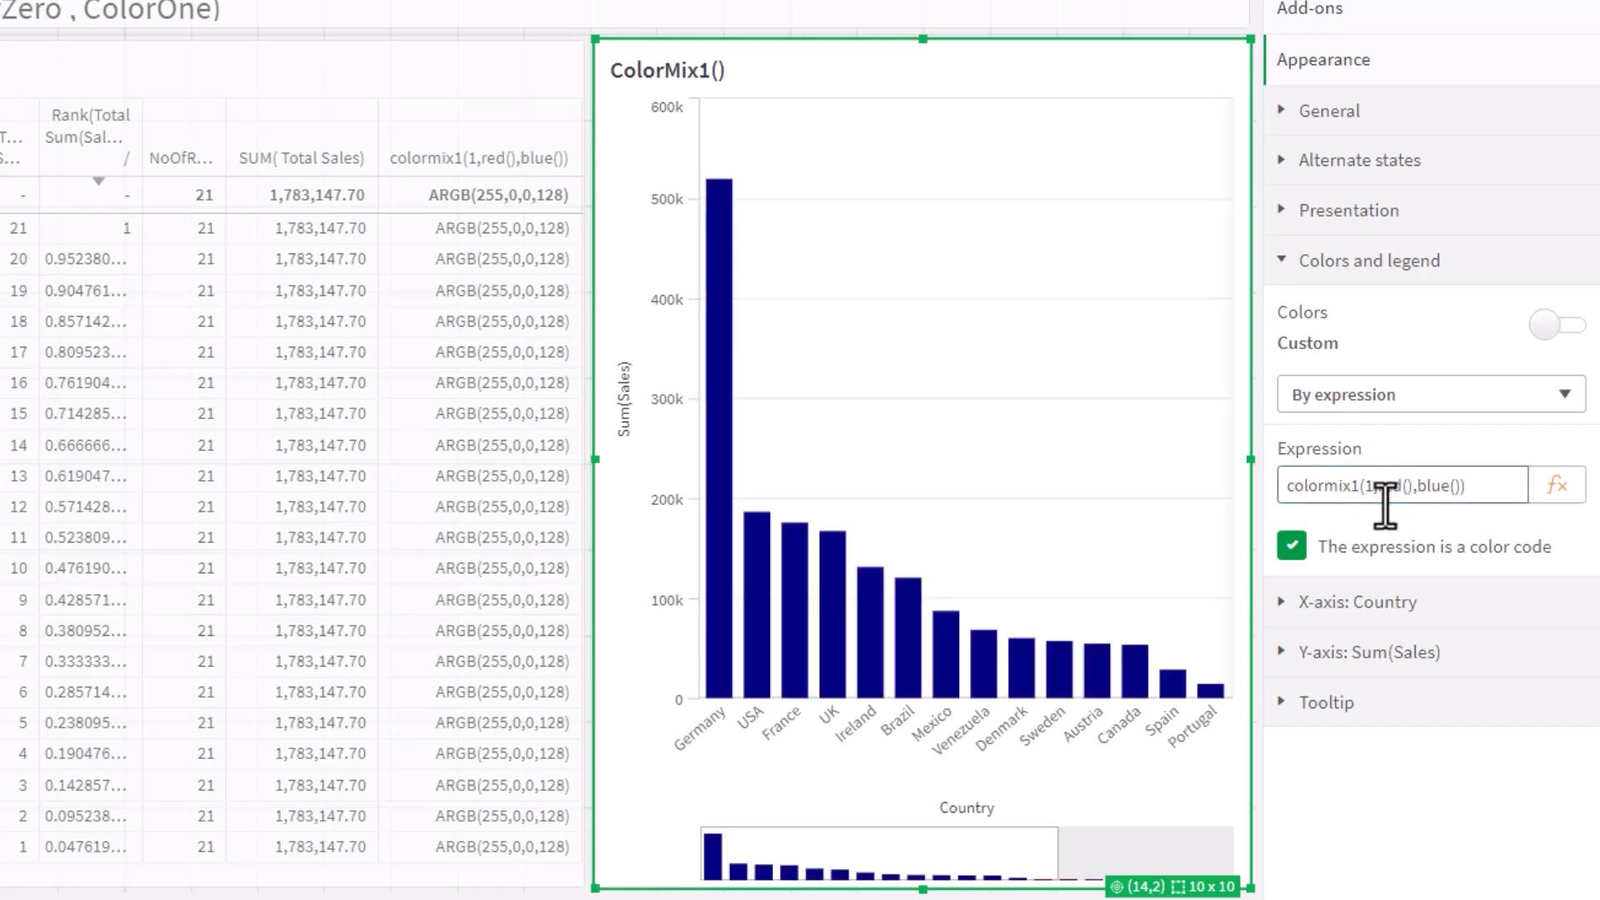
- Change the first argument of the bar chart's colormix1 color expression to 0
{"action": "left_click", "coordinate": [1375, 487]}
{"action": "key", "text": "BackSpace"}
{"action": "type", "text": "0"}
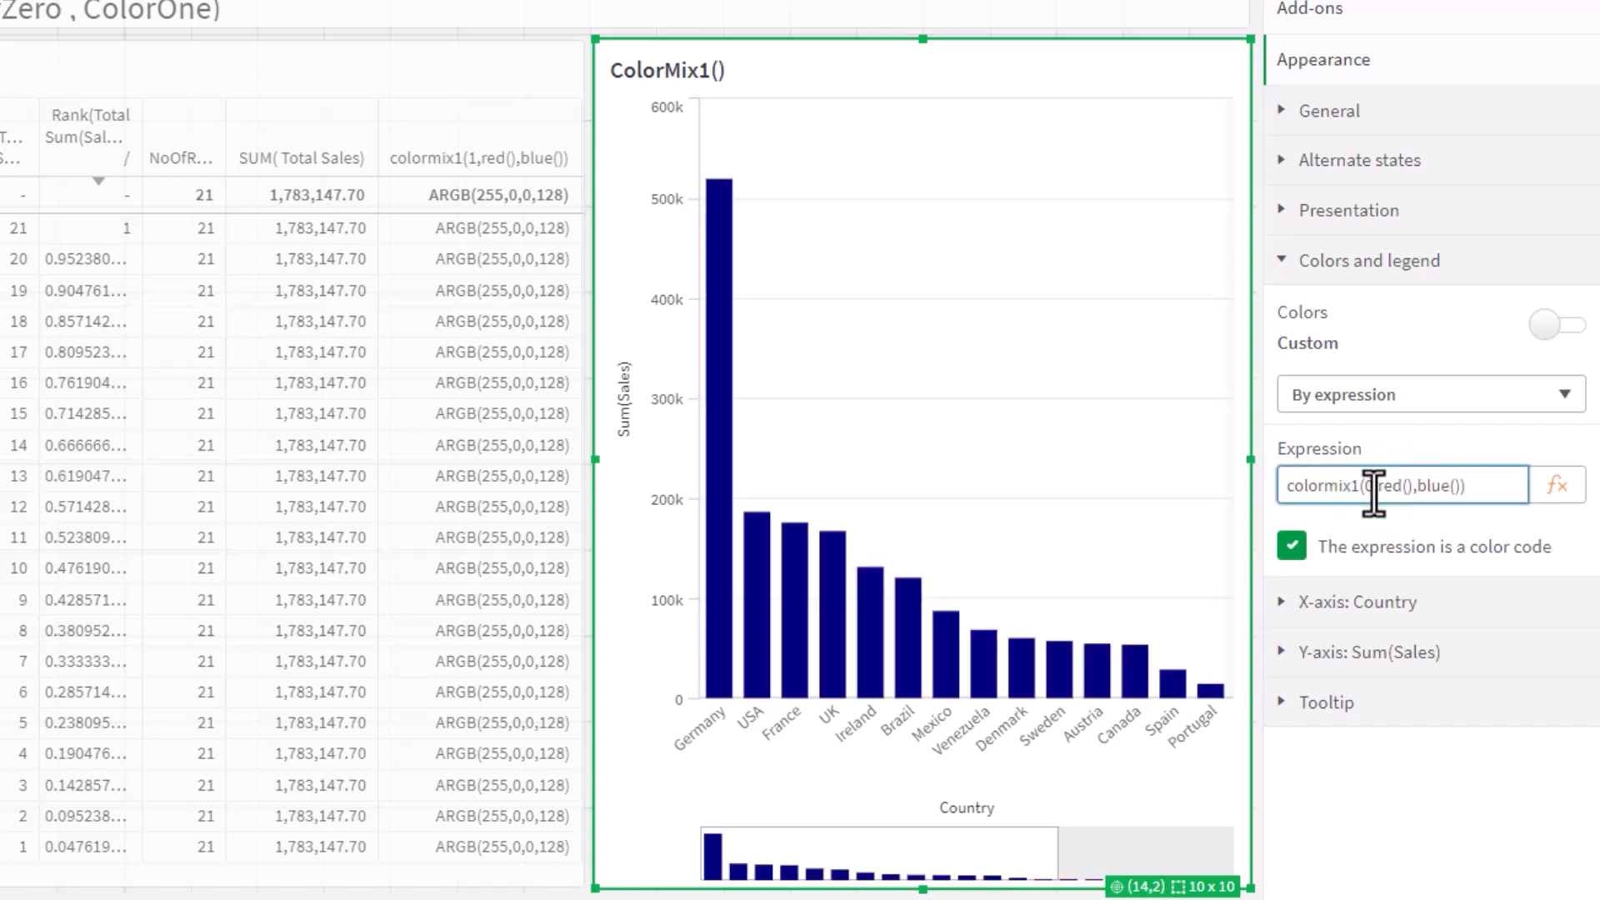
{"action": "key", "text": "Return"}
- Replace the first argument of the chart's colormix1 color expression with Rank(Total Sum(Sales)) / NoOfRows(TOTAL)
{"action": "left_click", "coordinate": [1373, 491]}
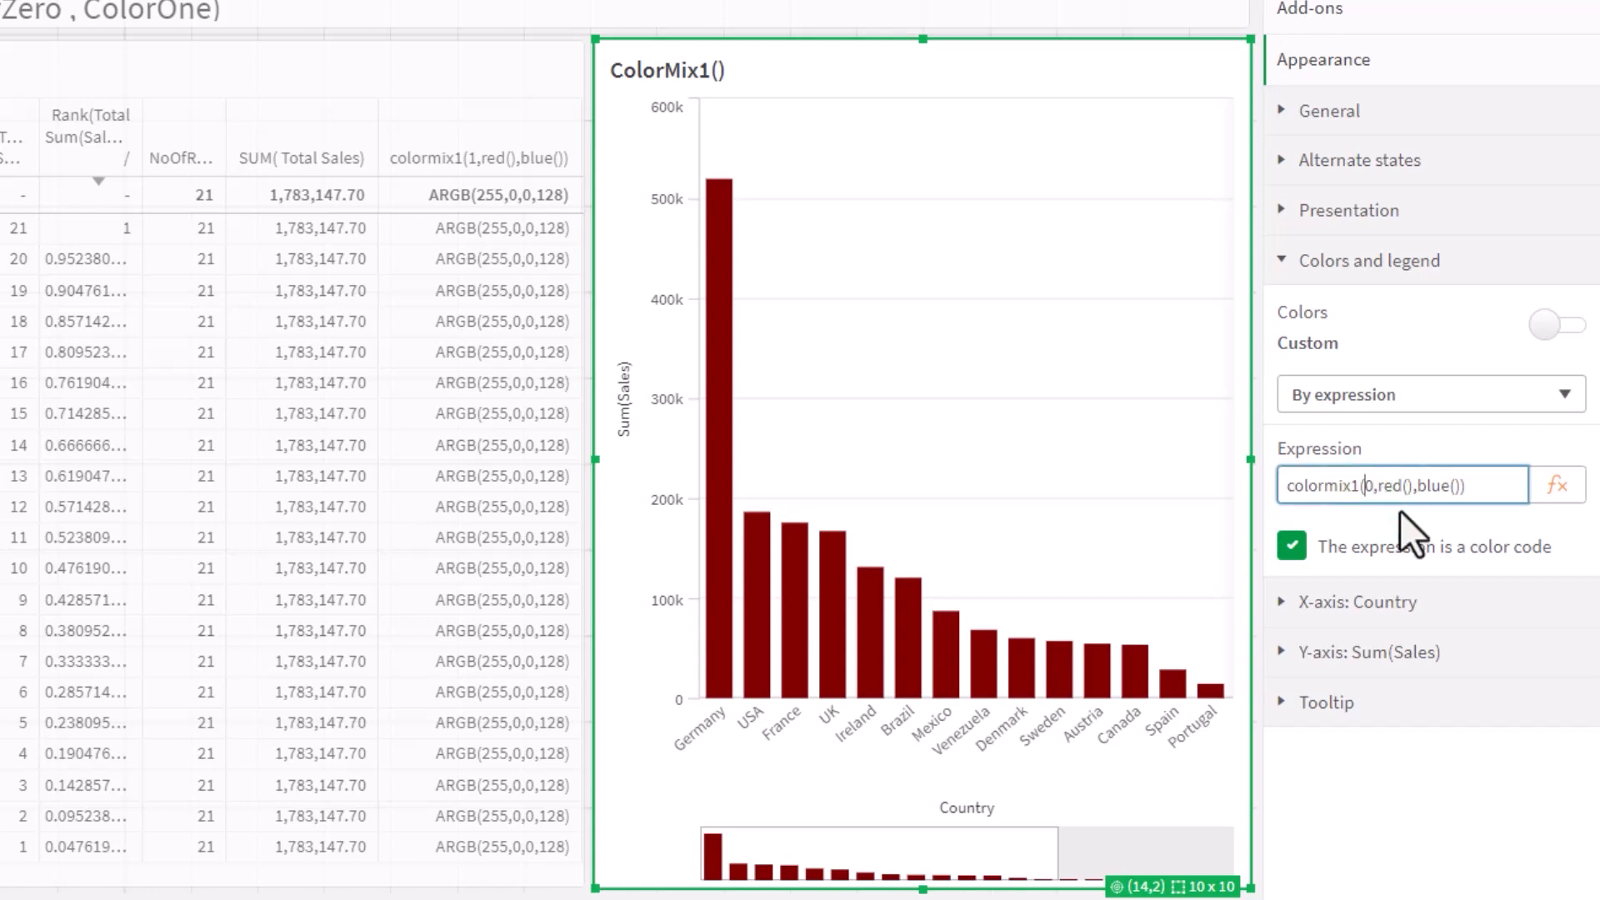
{"action": "key", "text": "BackSpace"}
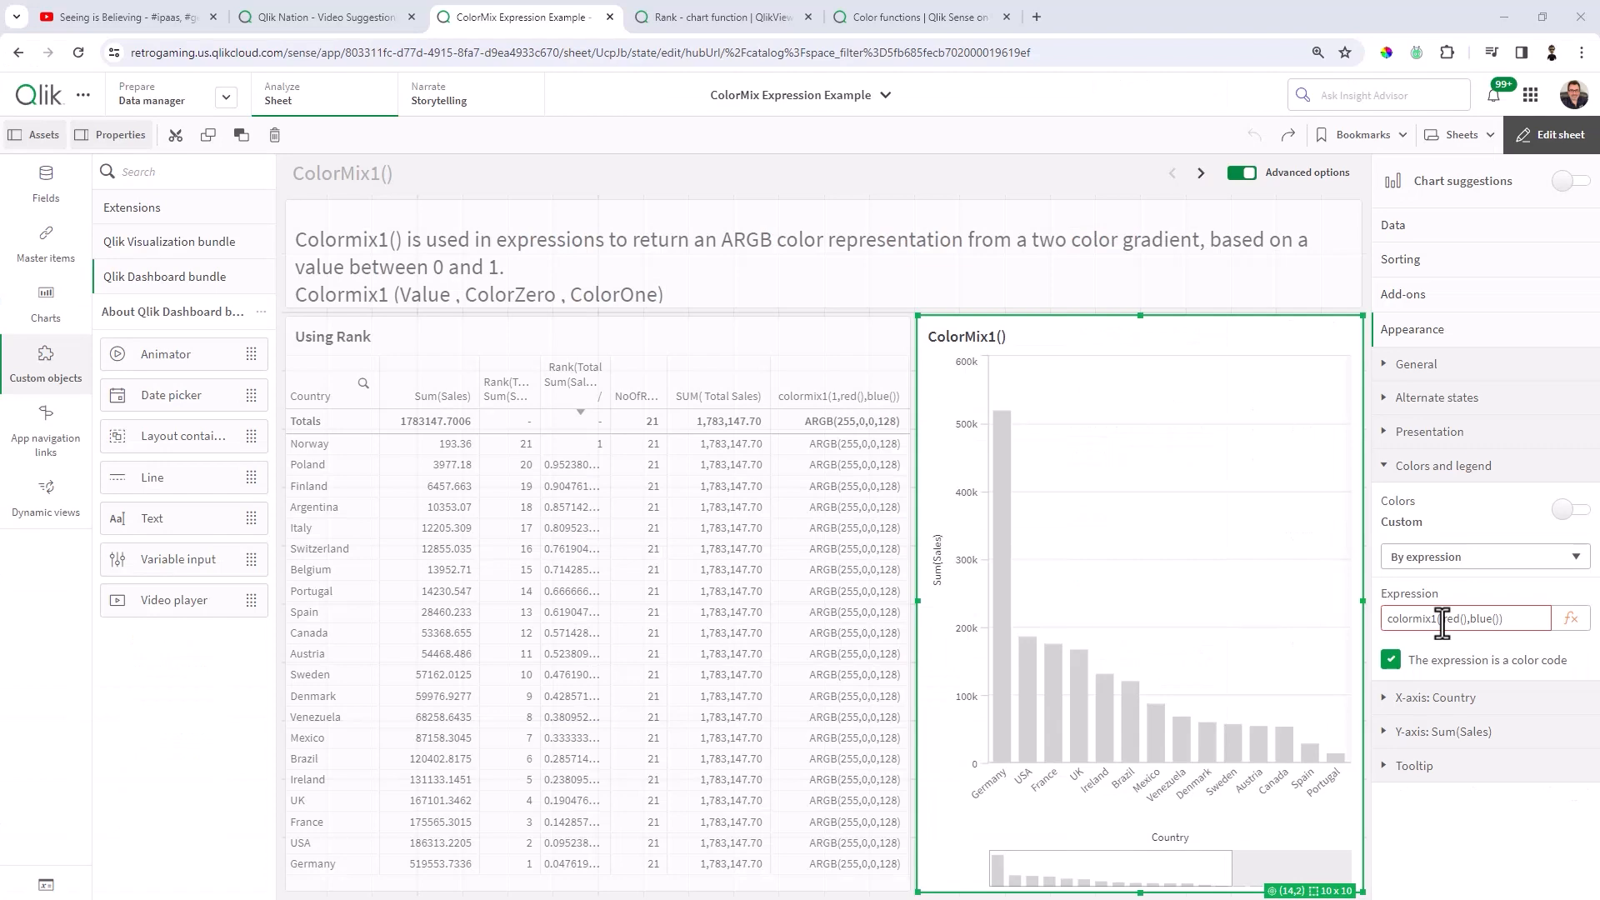
{"action": "left_click", "coordinate": [1570, 618]}
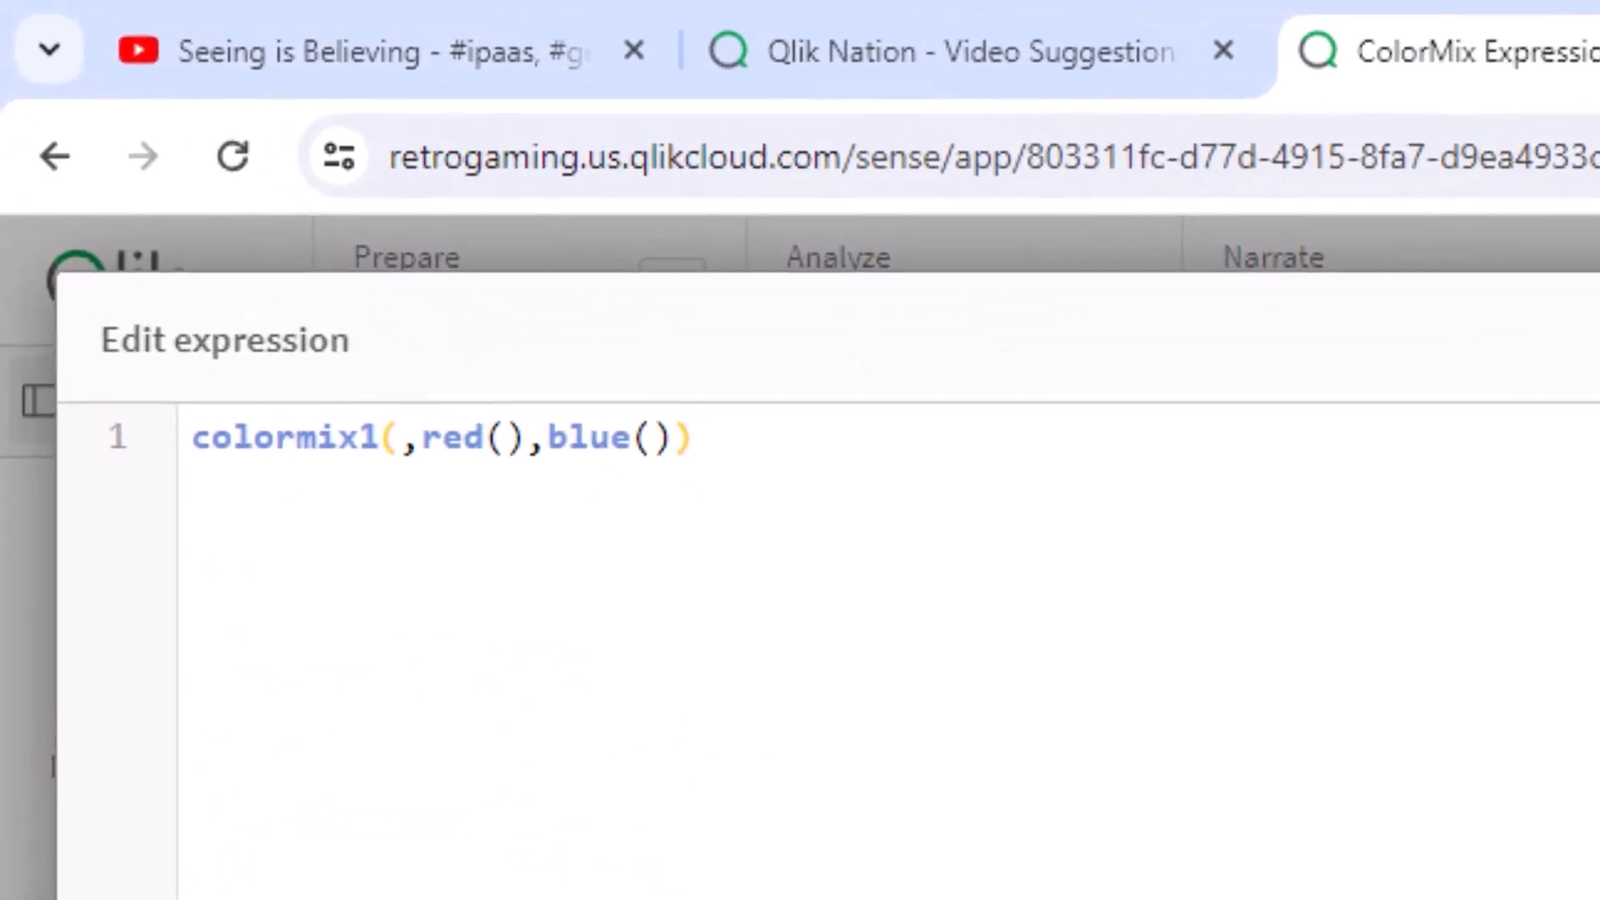
{"action": "left_click", "coordinate": [401, 439]}
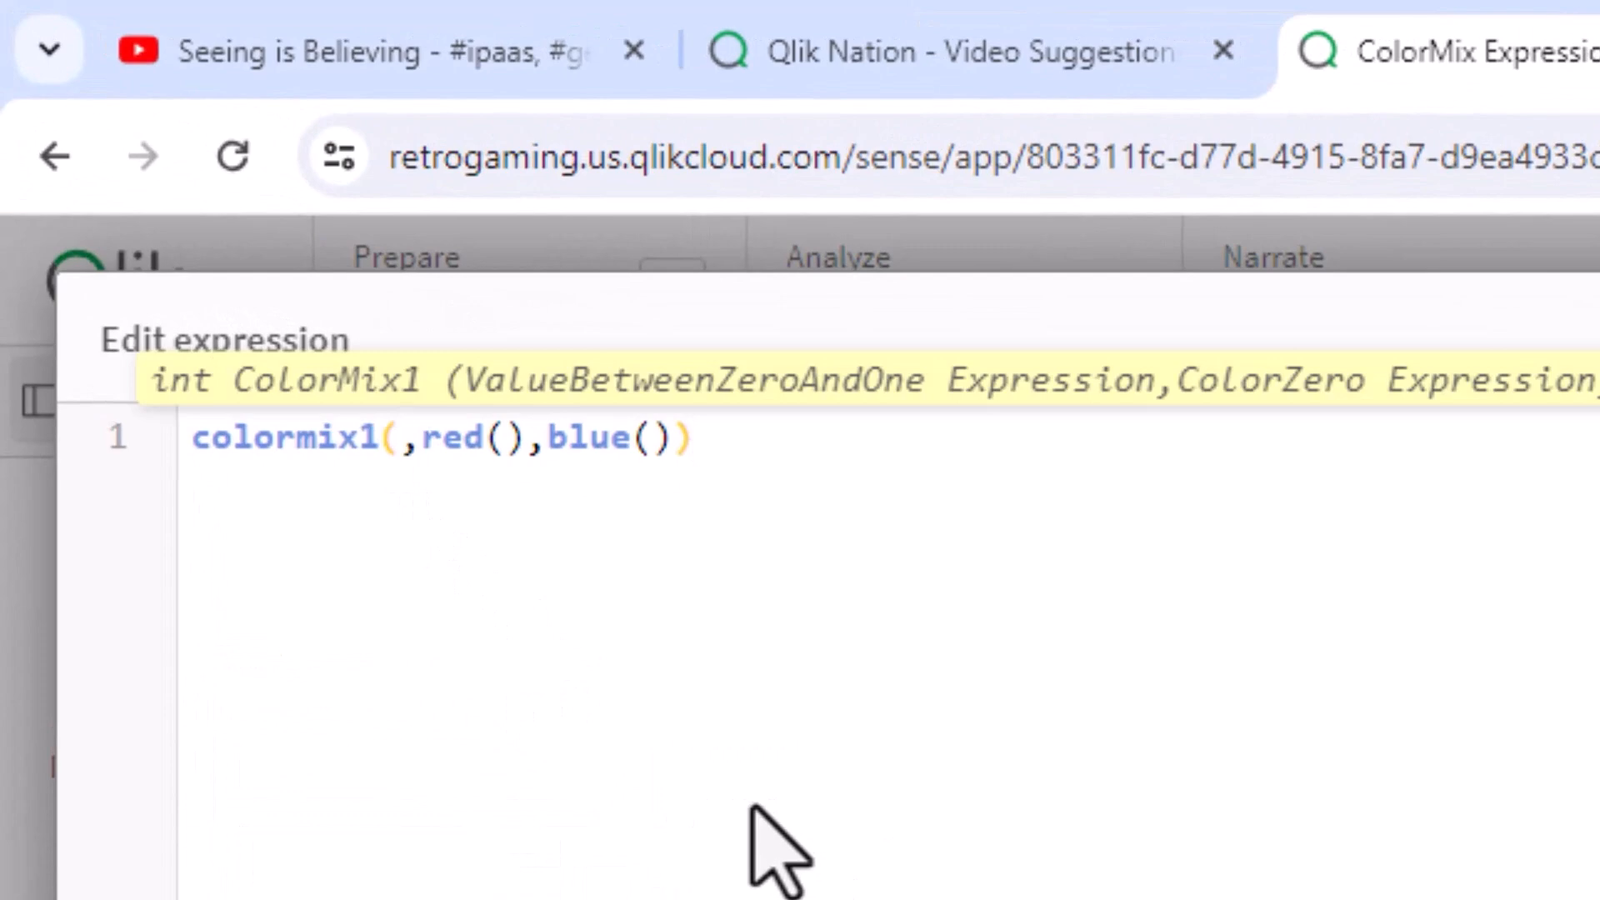
{"action": "type", "text": "Rank(Total Sum(Sales)) / NoOfRows(TOTAL)"}
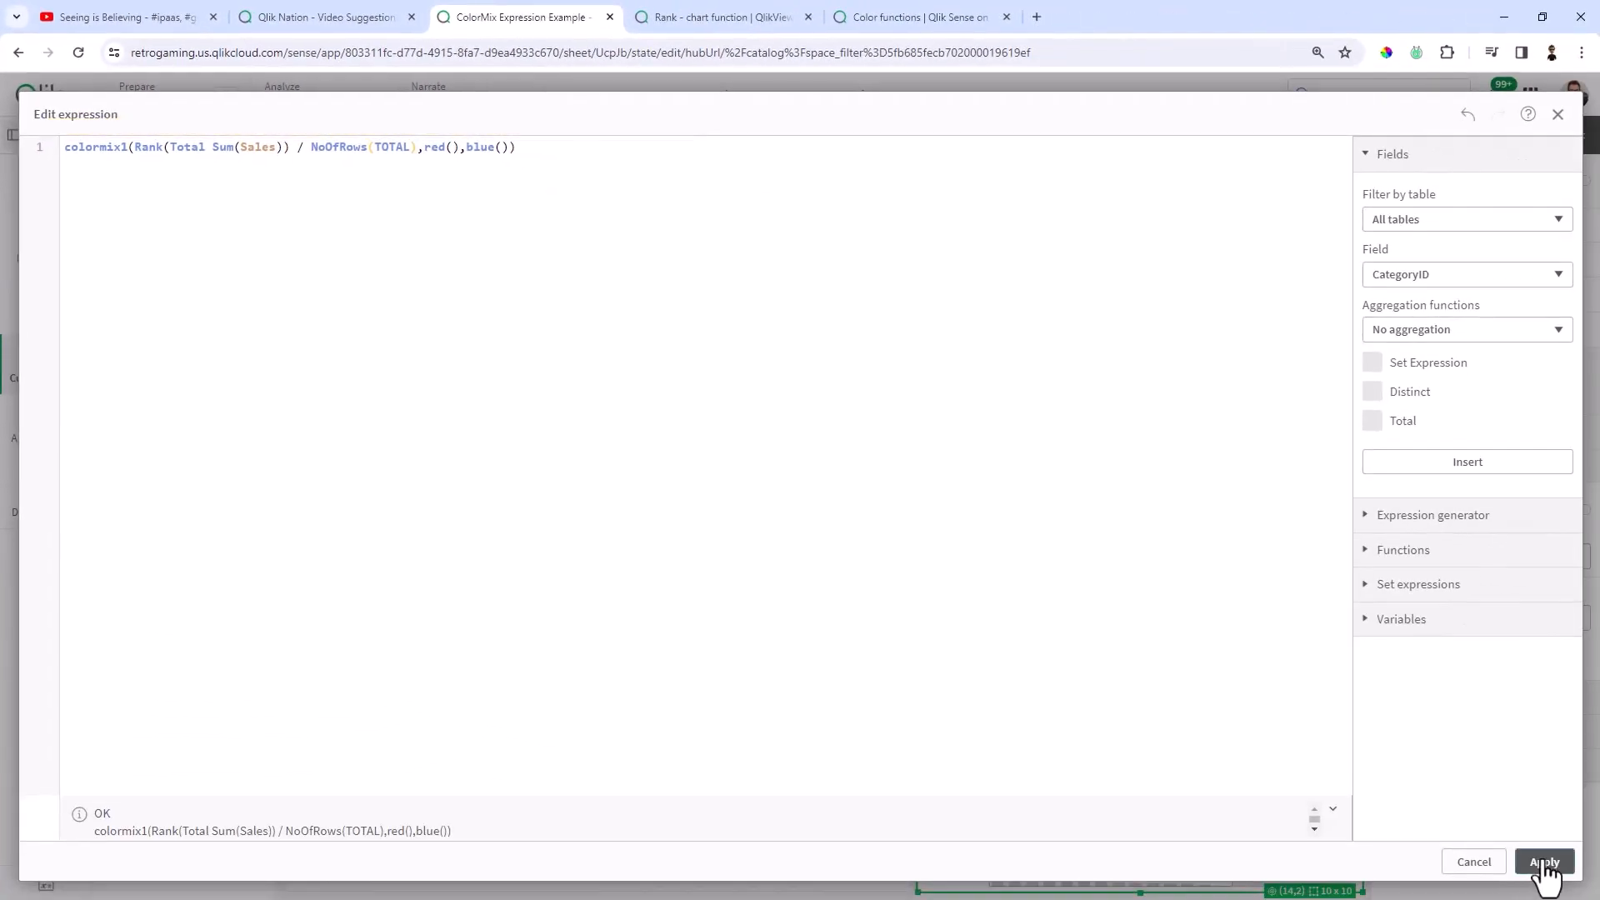
{"action": "left_click", "coordinate": [1543, 863]}
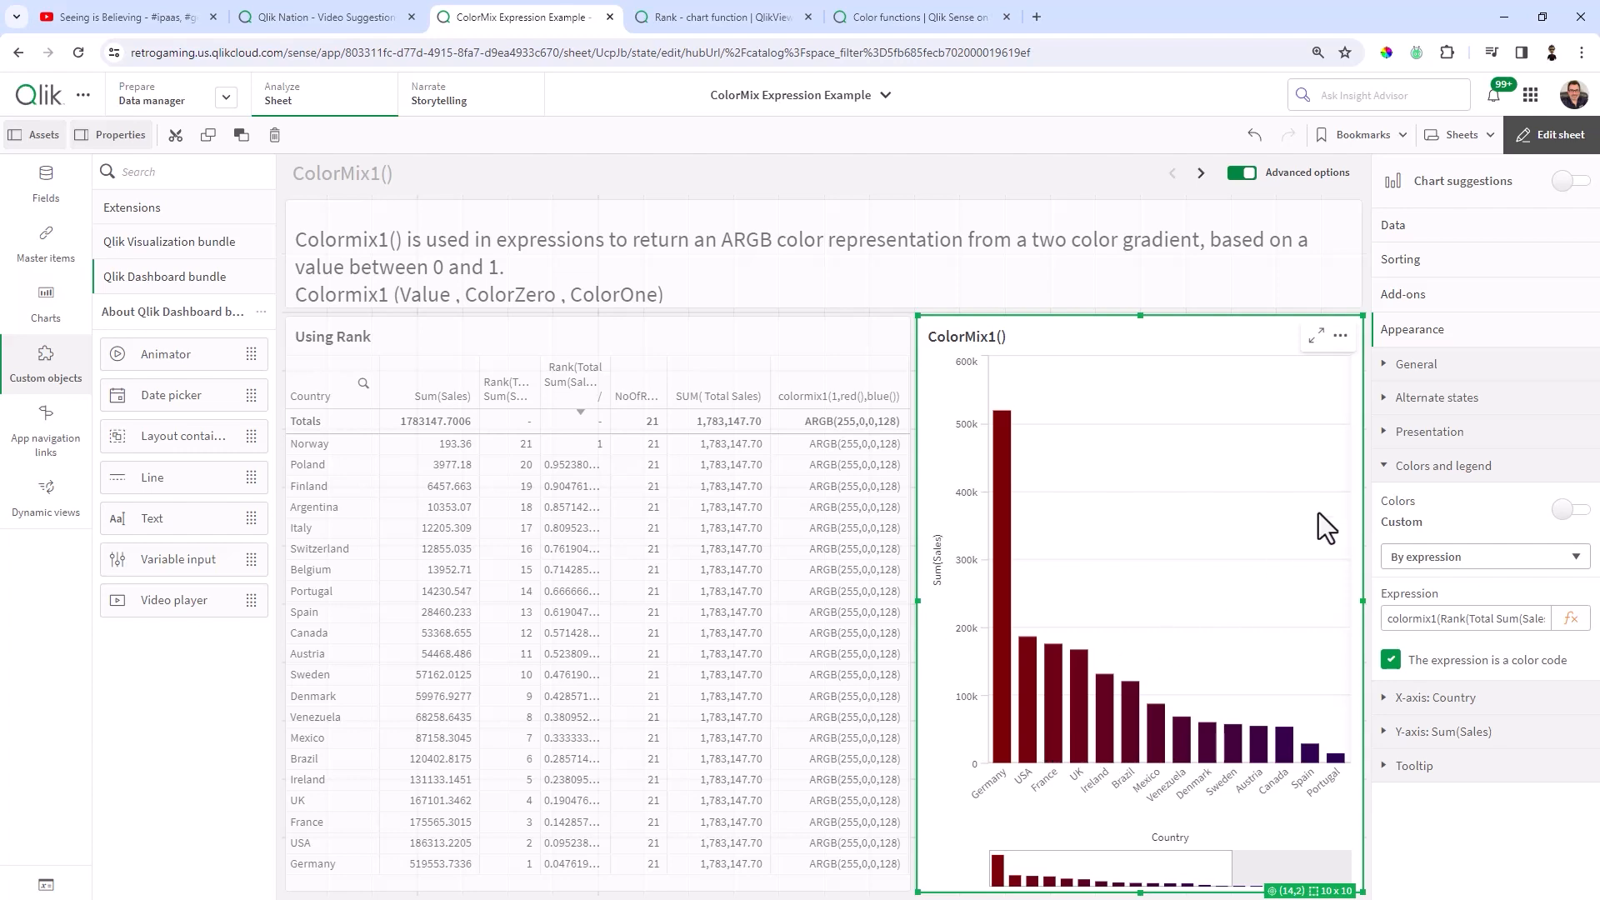
- Leave edit mode and view the ColorMix1() bar chart enlarged, including every country's bar color
{"action": "left_click", "coordinate": [1555, 134]}
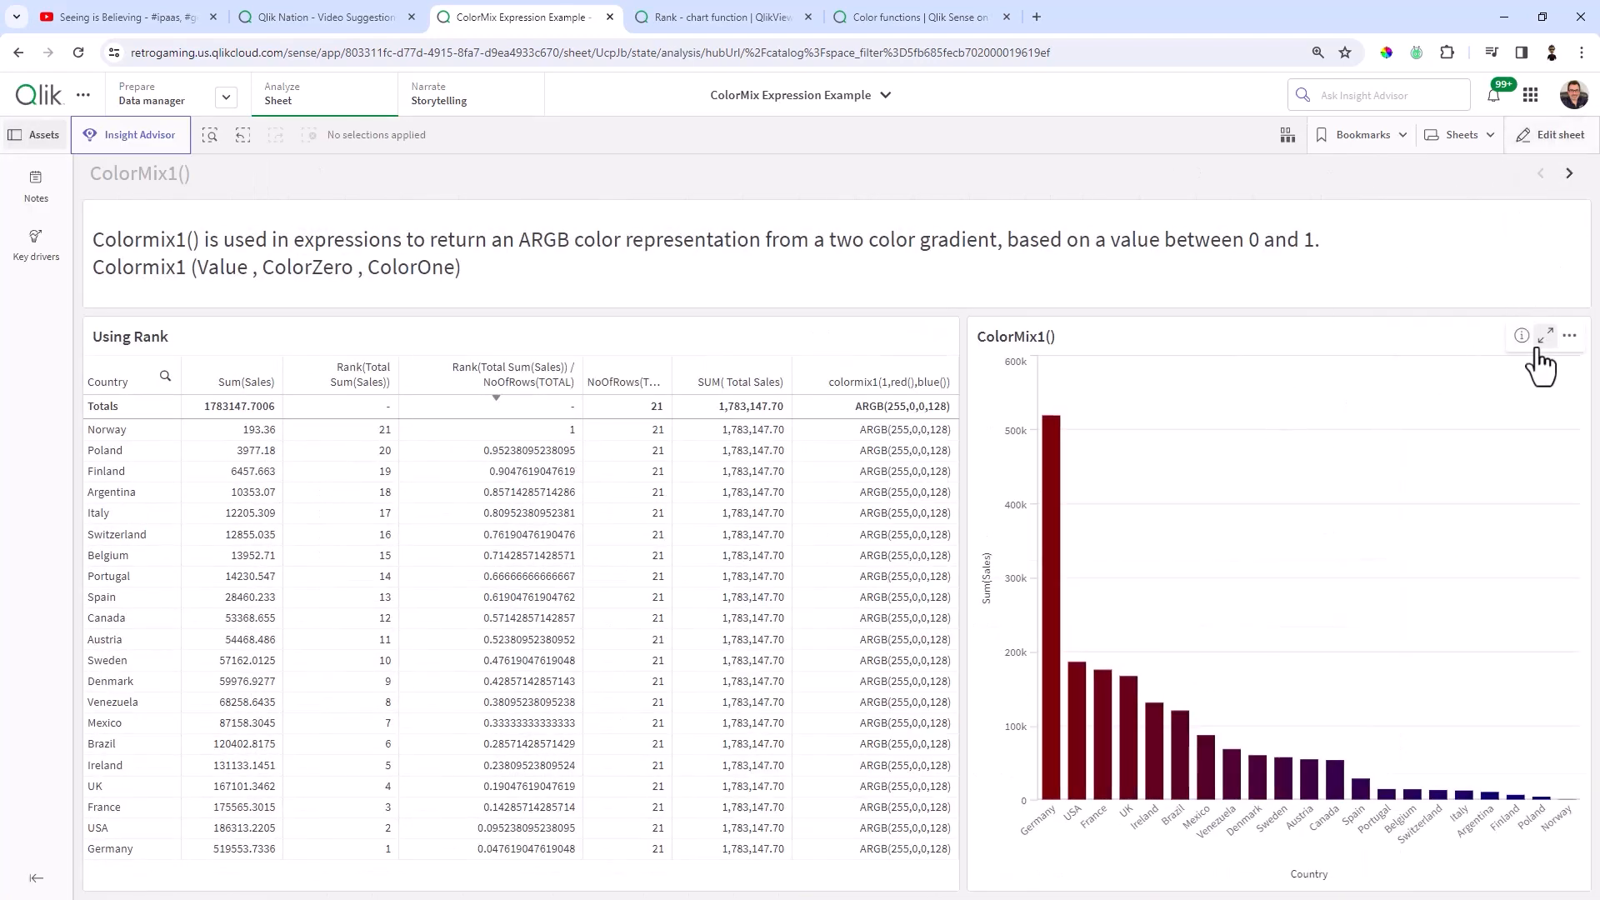
{"action": "left_click", "coordinate": [1539, 348]}
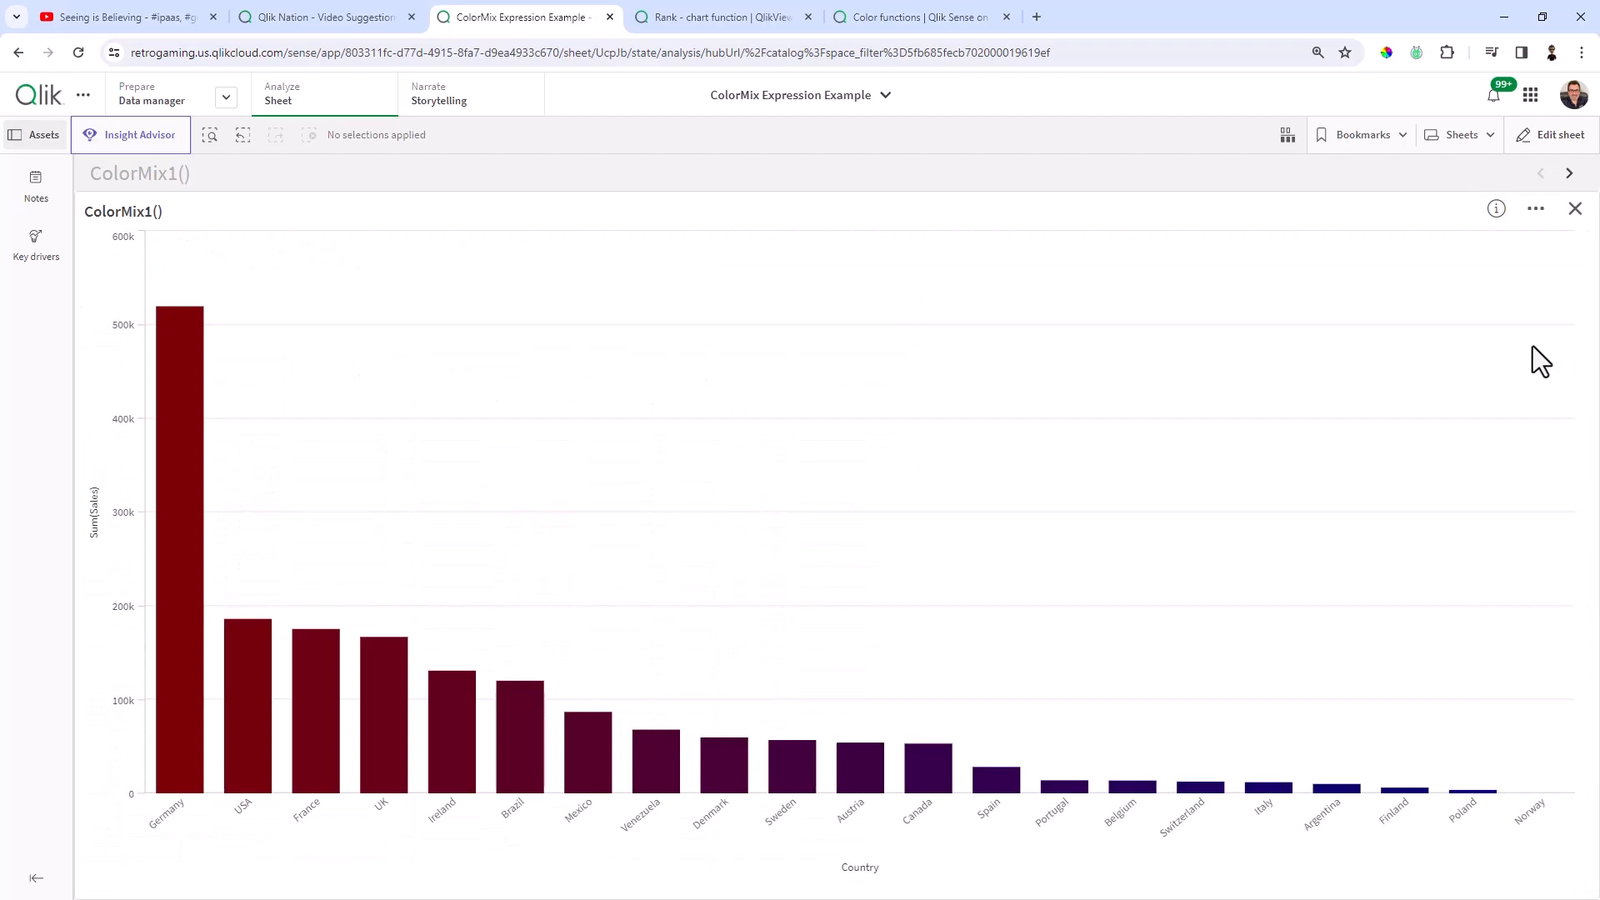
{"action": "left_click", "coordinate": [1574, 210]}
- In the bar chart's color expression, replace the ColorZero argument red() with yellow() and apply it
{"action": "left_click", "coordinate": [1551, 135]}
{"action": "left_click", "coordinate": [1338, 602]}
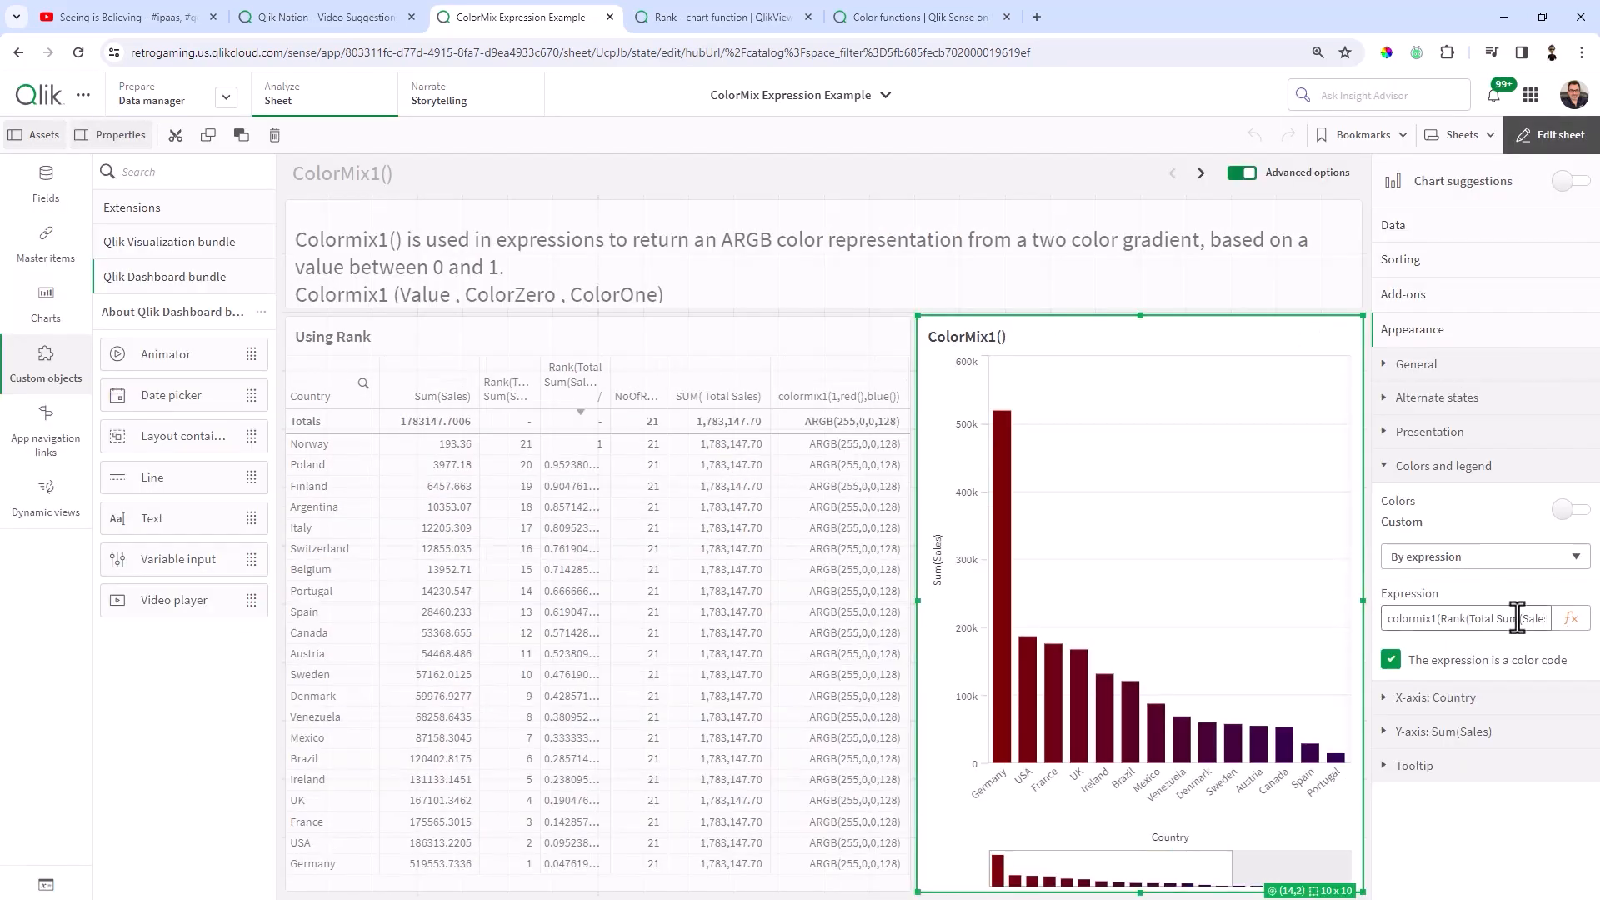
{"action": "left_click", "coordinate": [1571, 617]}
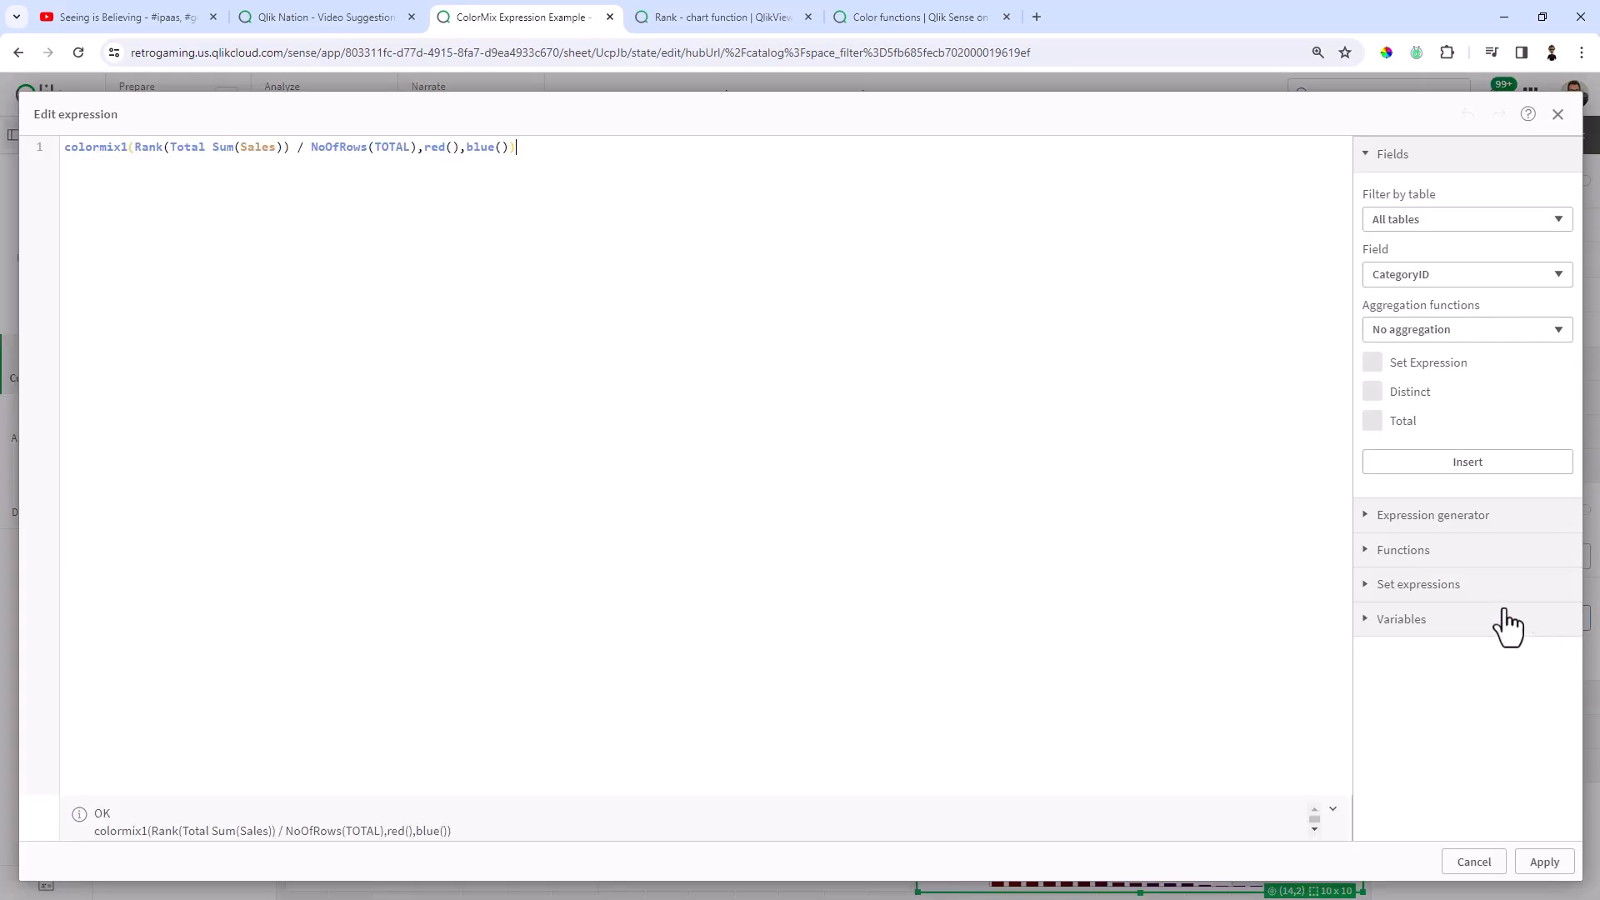
{"action": "left_click", "coordinate": [436, 150]}
{"action": "key", "text": "Delete"}
{"action": "key", "text": "Delete"}
{"action": "key", "text": "Delete"}
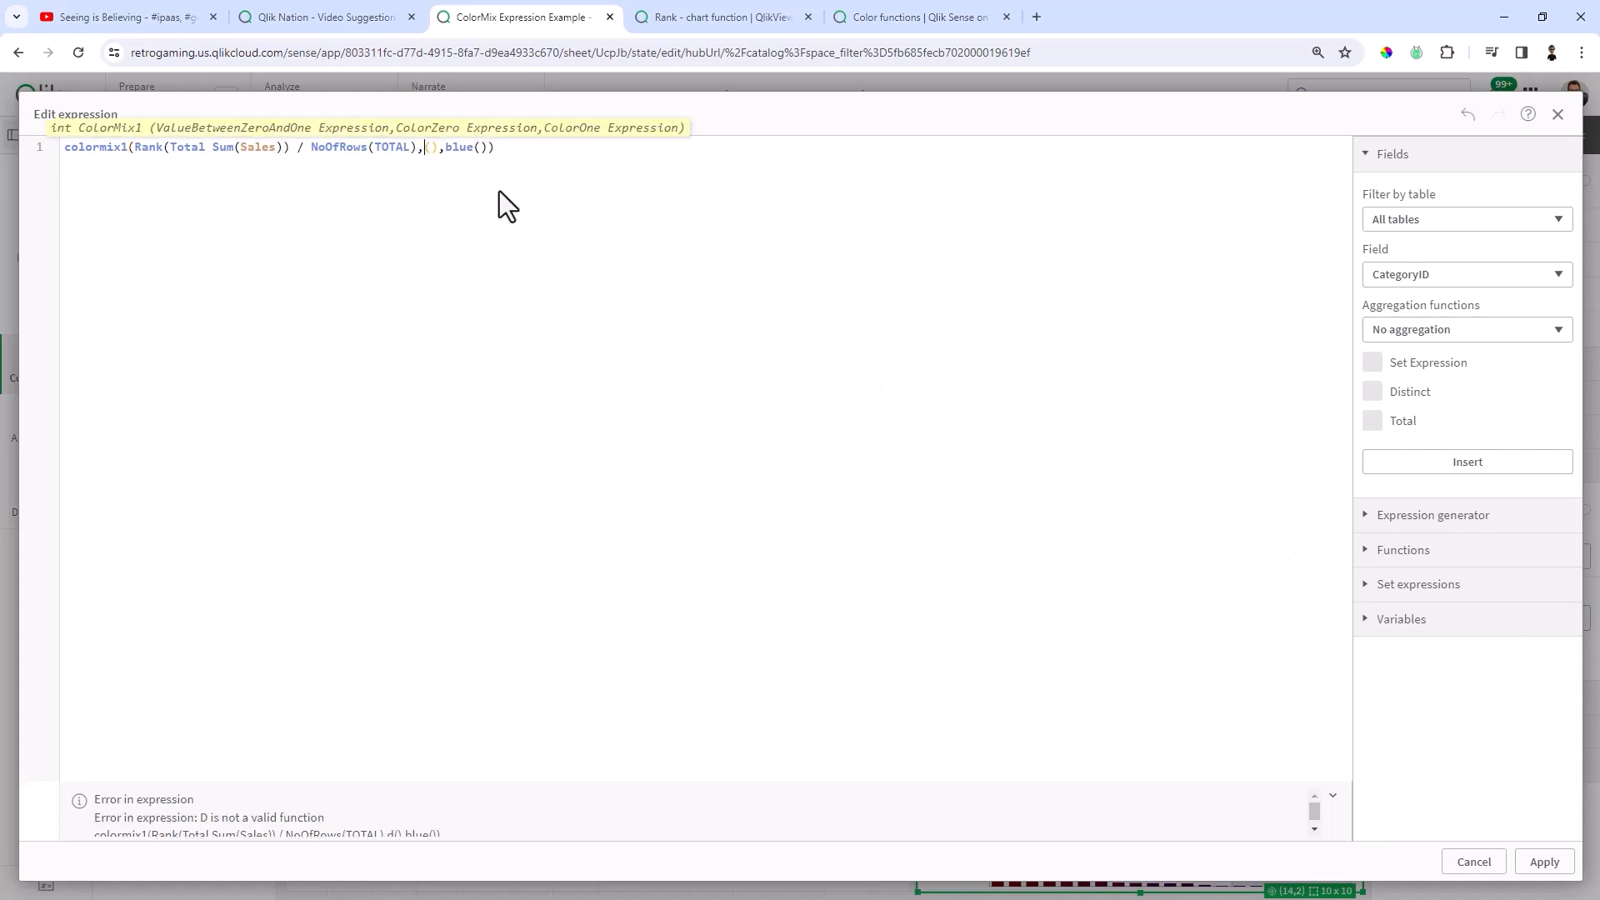
{"action": "type", "text": "yellow"}
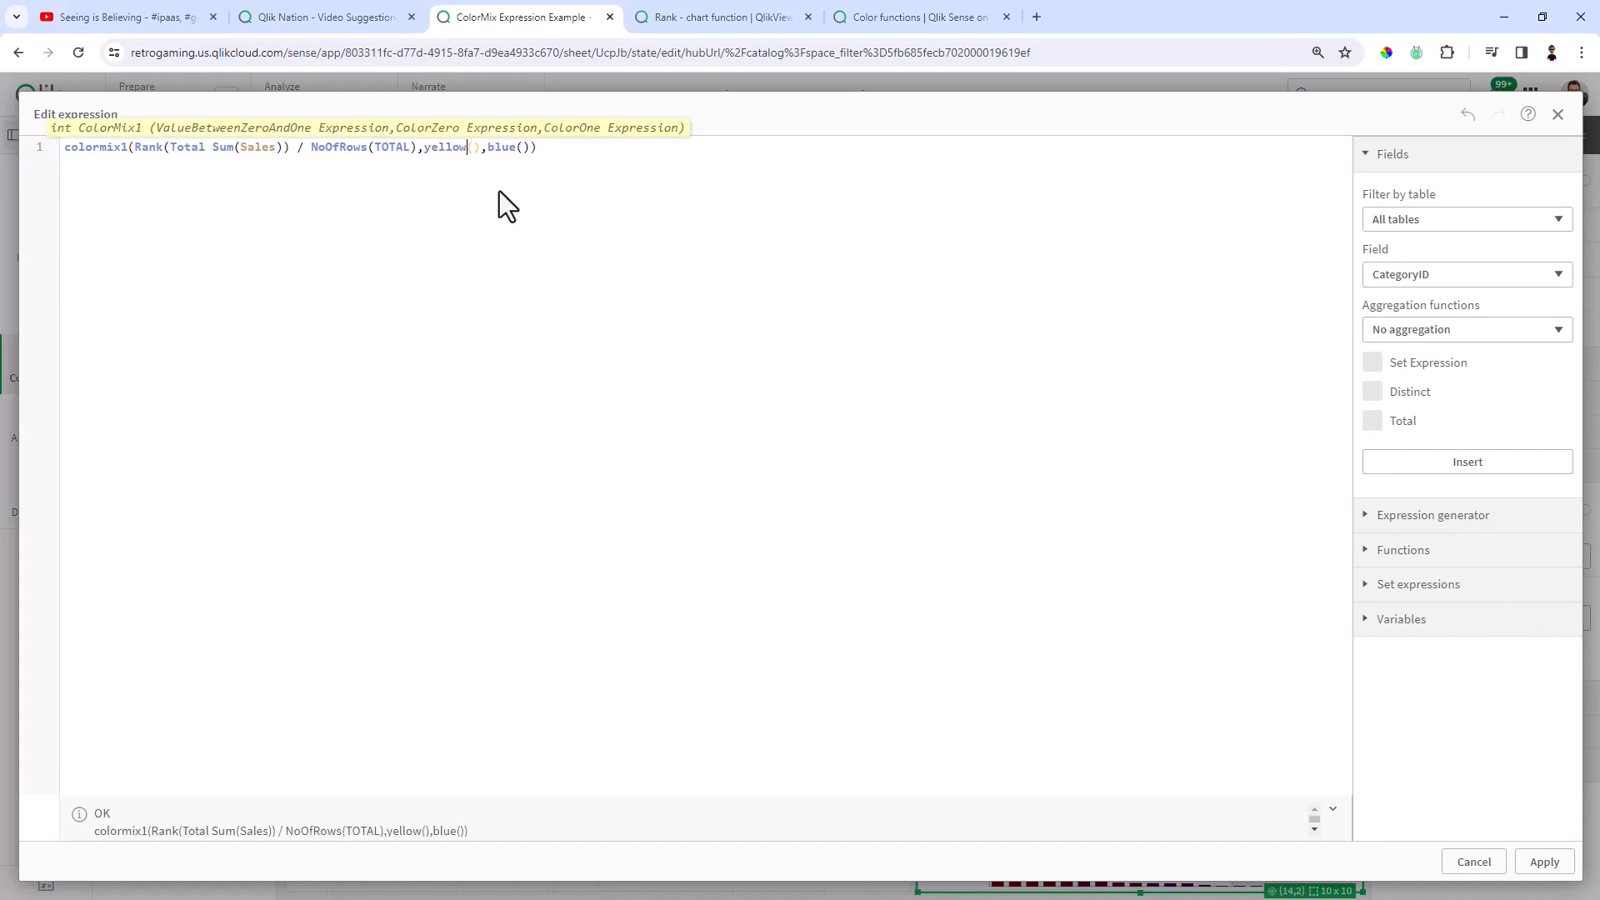
{"action": "left_click", "coordinate": [1543, 862]}
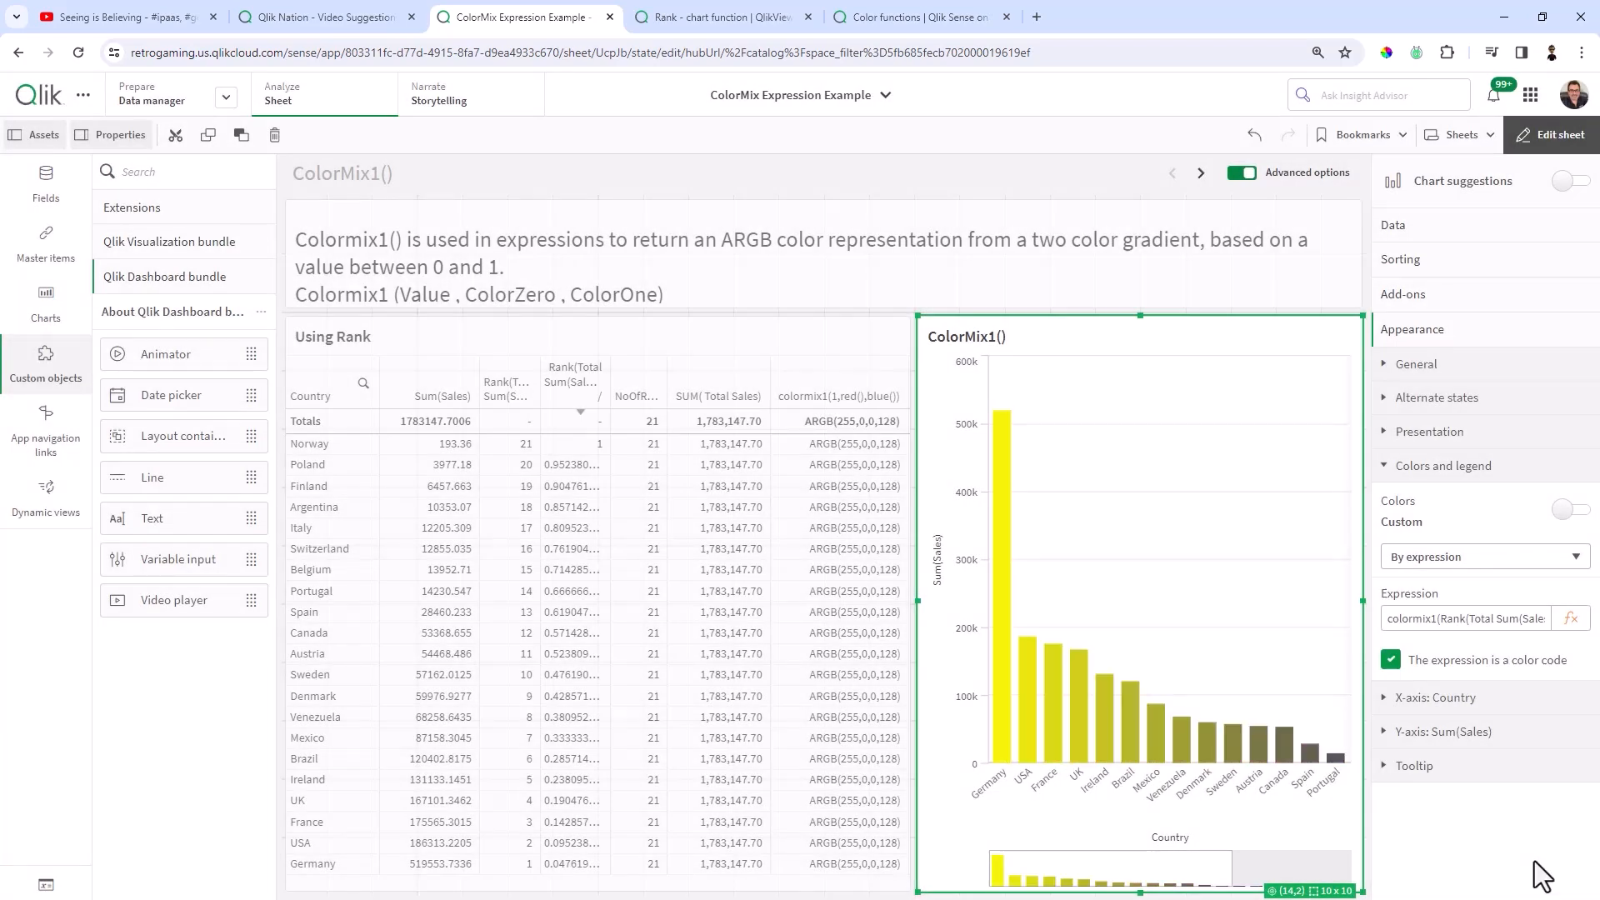
- Replace the ColorOne argument blue() with rgb(255,0,0) in the bar chart's color expression, apply it and leave edit mode
{"action": "left_click", "coordinate": [1571, 618]}
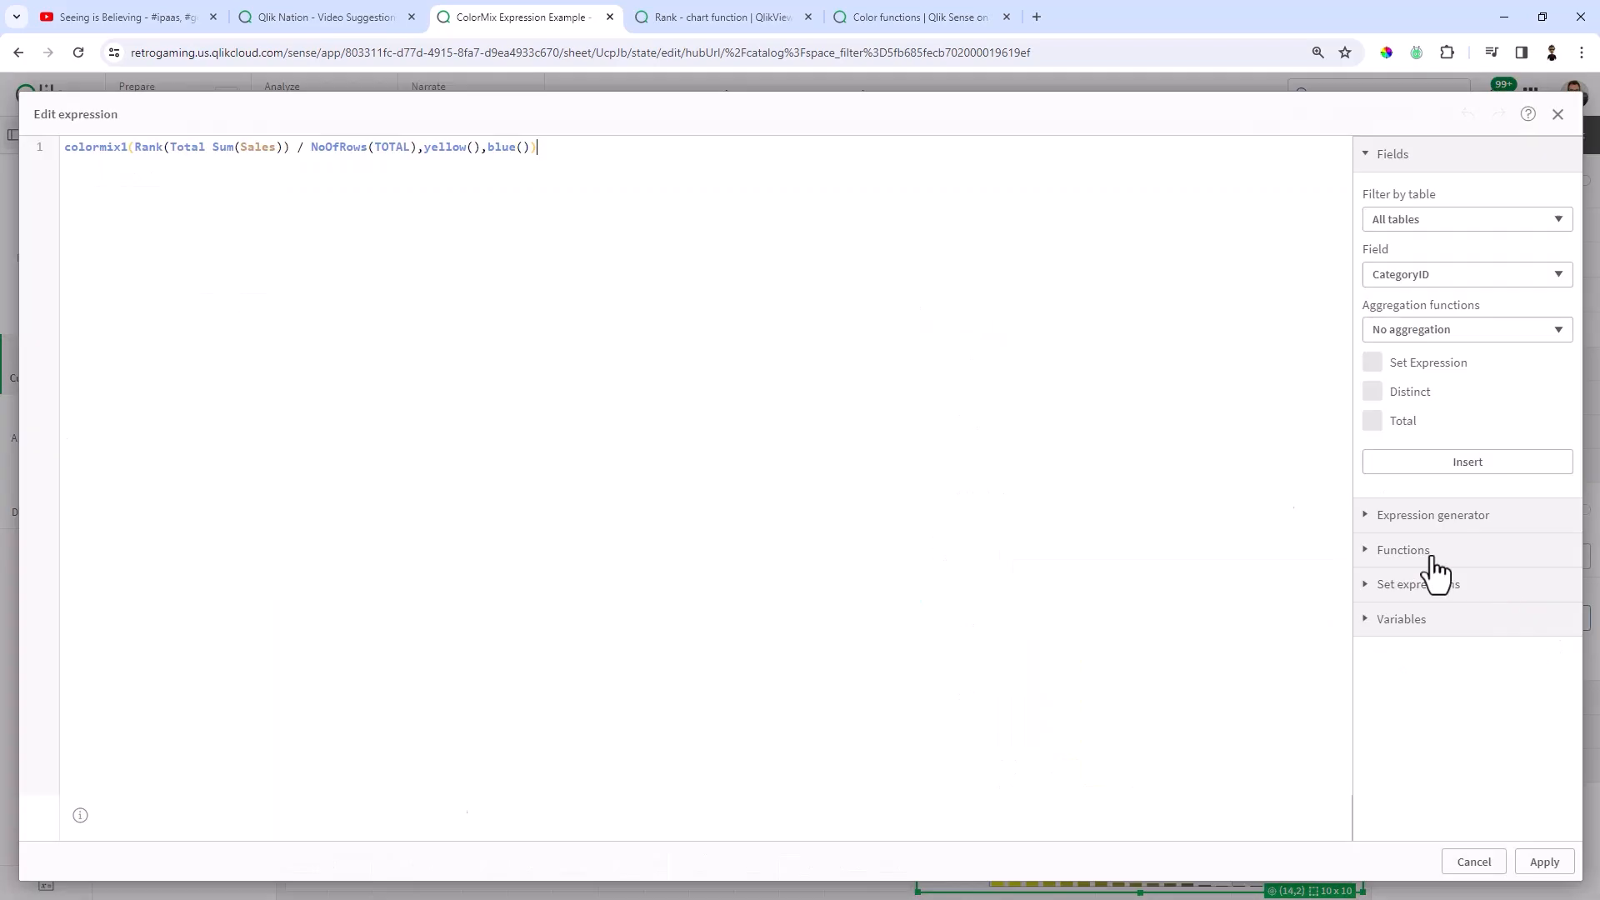
{"action": "left_click", "coordinate": [488, 147]}
{"action": "type", "text": "rgb"}
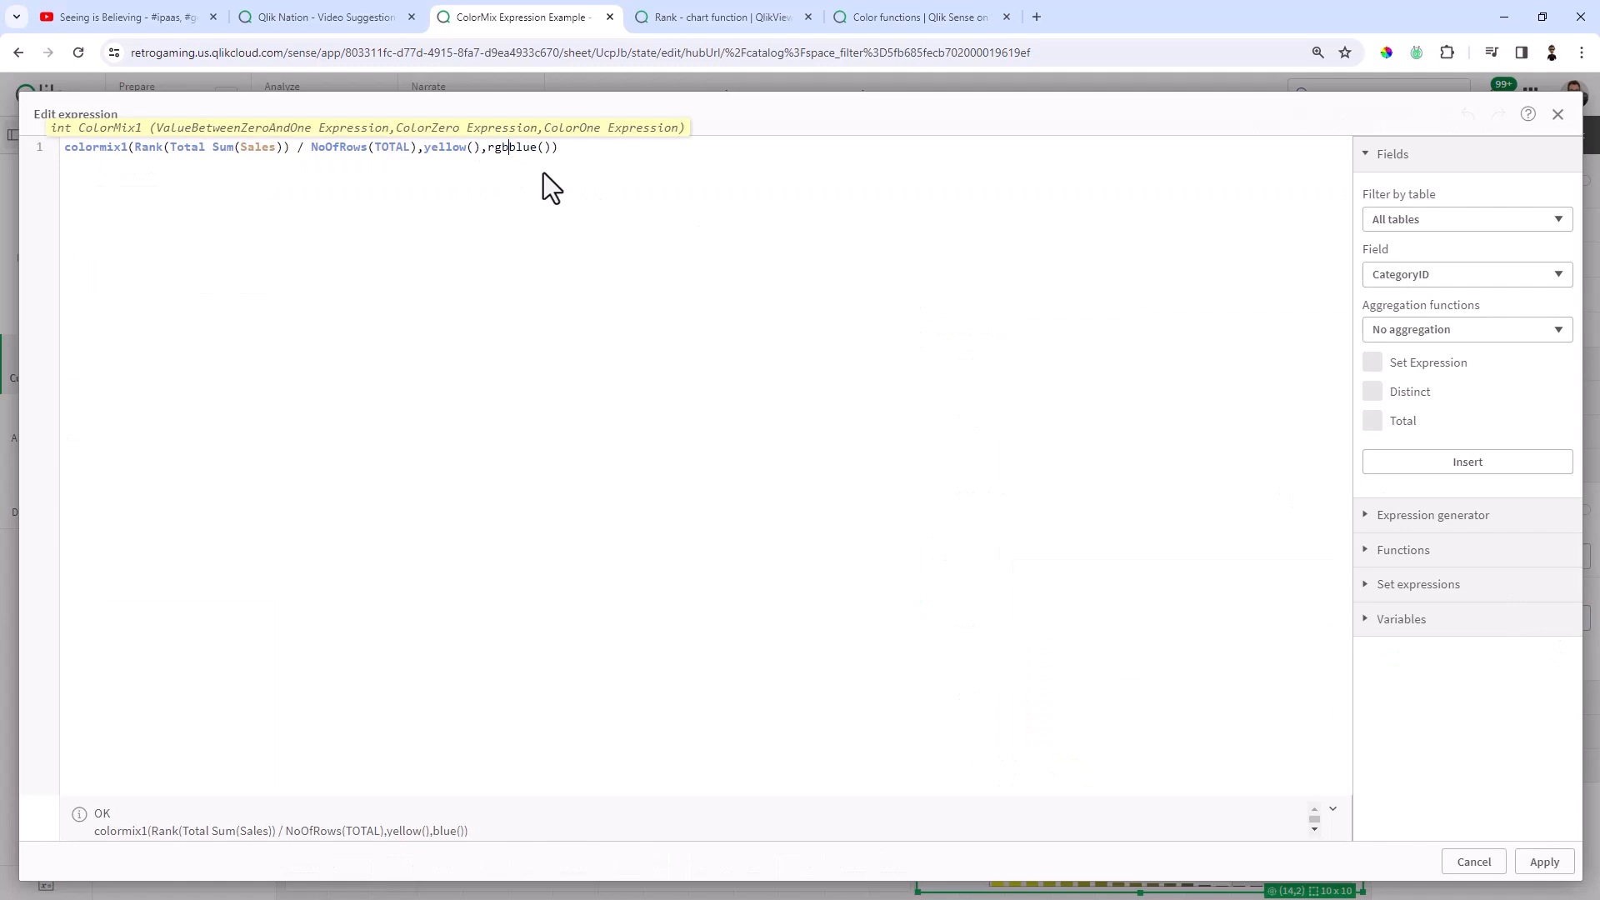
{"action": "type", "text": "("}
{"action": "key", "text": "Delete"}
{"action": "key", "text": "Delete"}
{"action": "key", "text": "Delete"}
{"action": "key", "text": "Delete"}
{"action": "key", "text": "Delete"}
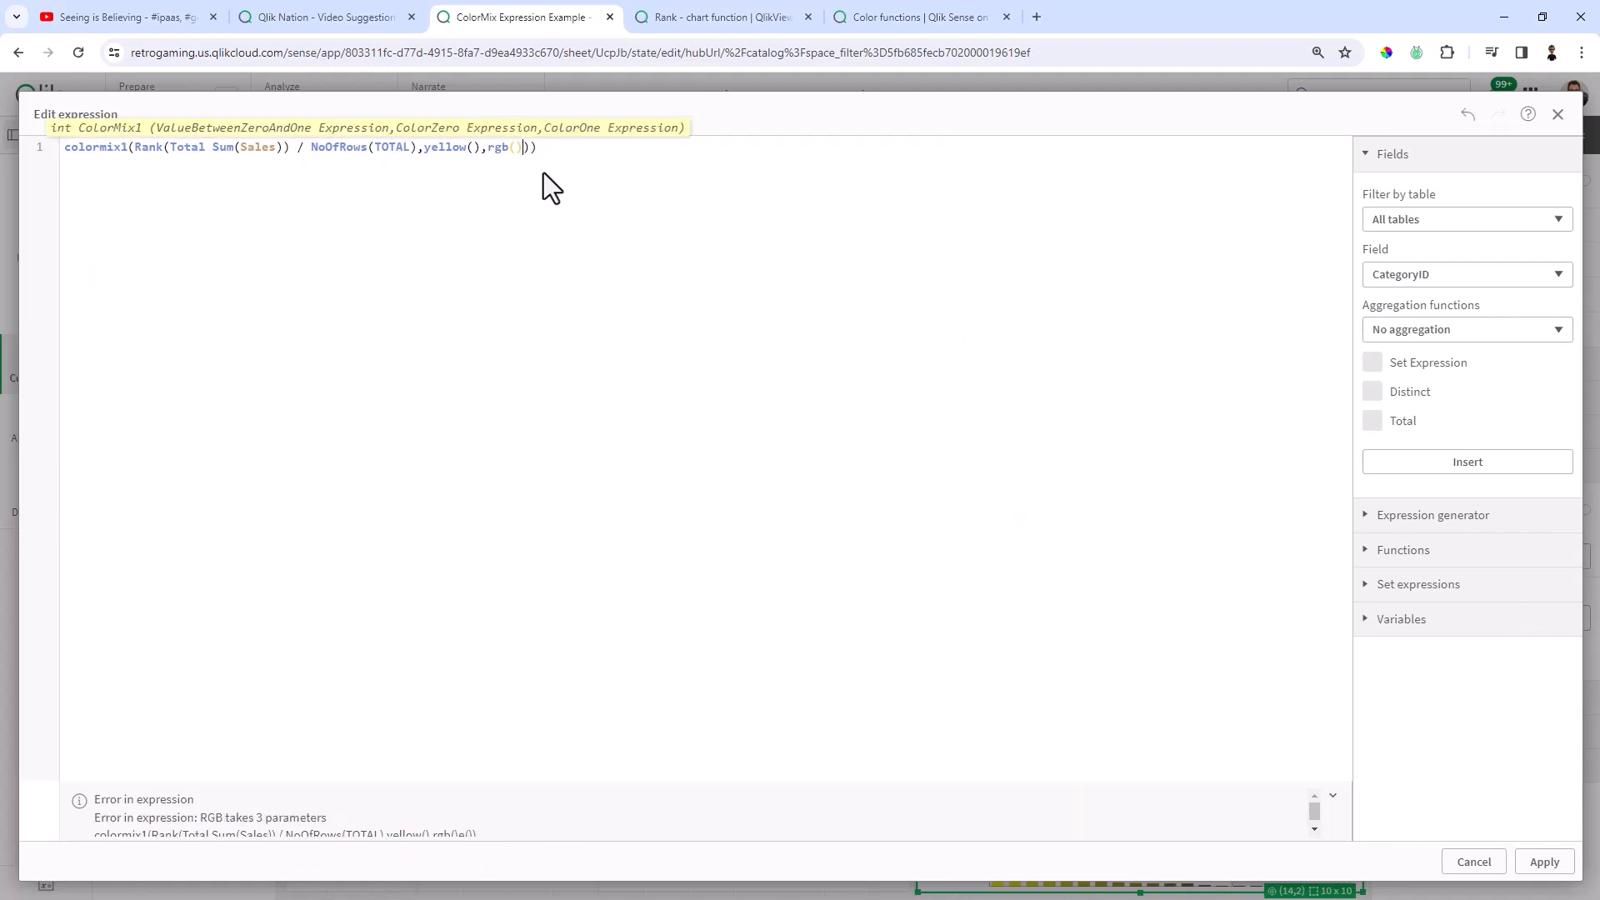
{"action": "key", "text": "Delete"}
{"action": "key", "text": "BackSpace"}
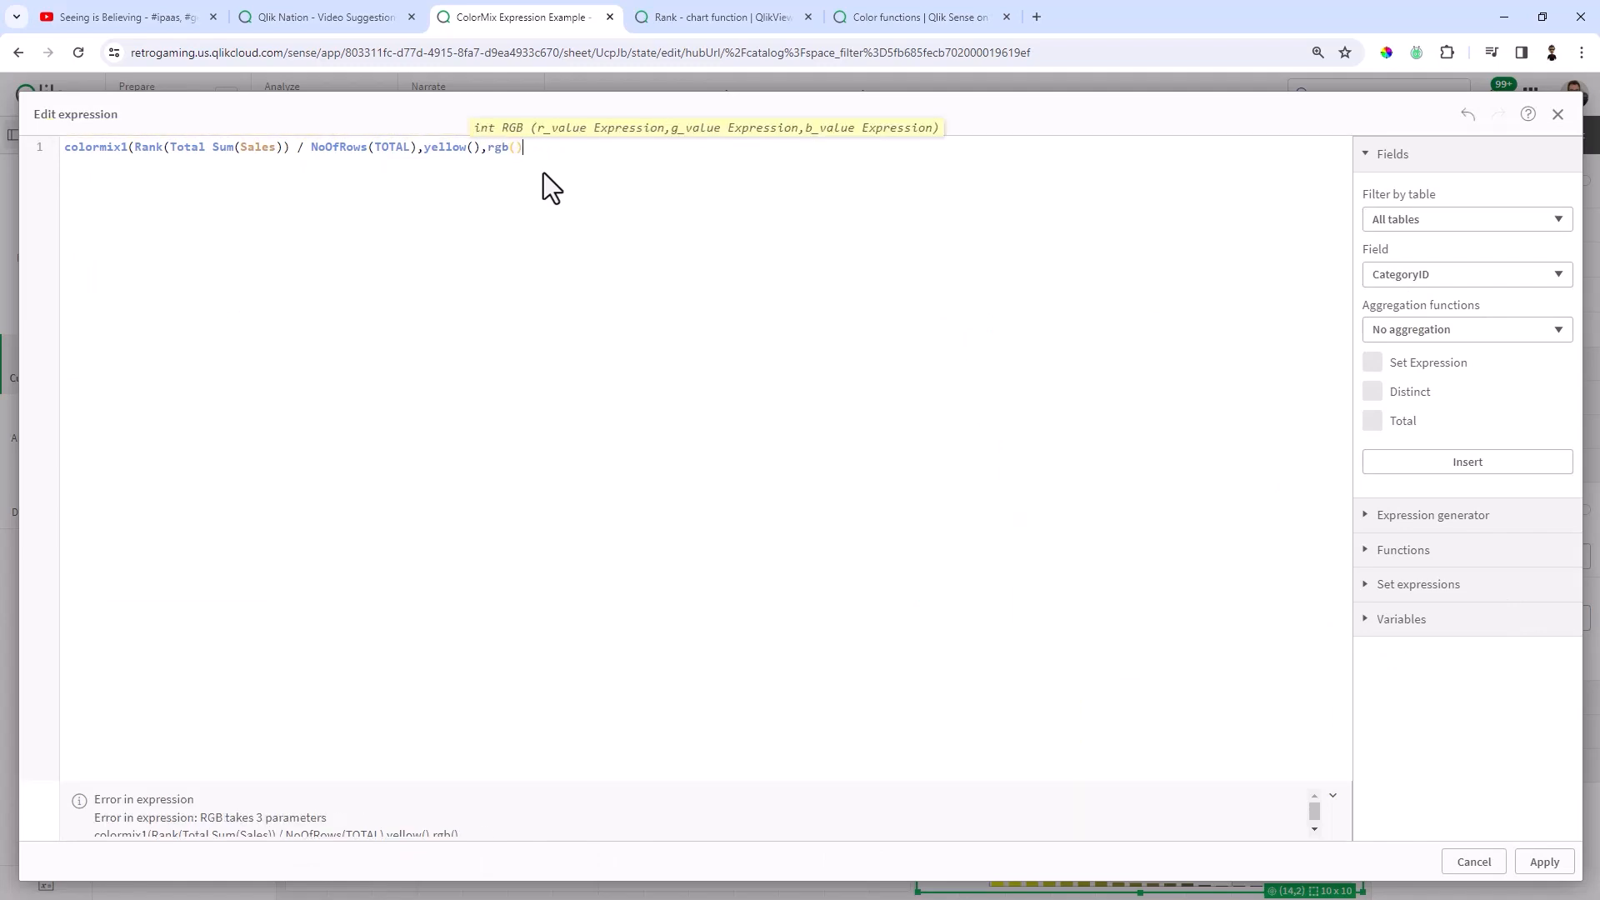
{"action": "type", "text": "))"}
{"action": "key", "text": "Left"}
{"action": "key", "text": "Left"}
{"action": "type", "text": "255,0,0"}
{"action": "left_click", "coordinate": [1543, 862]}
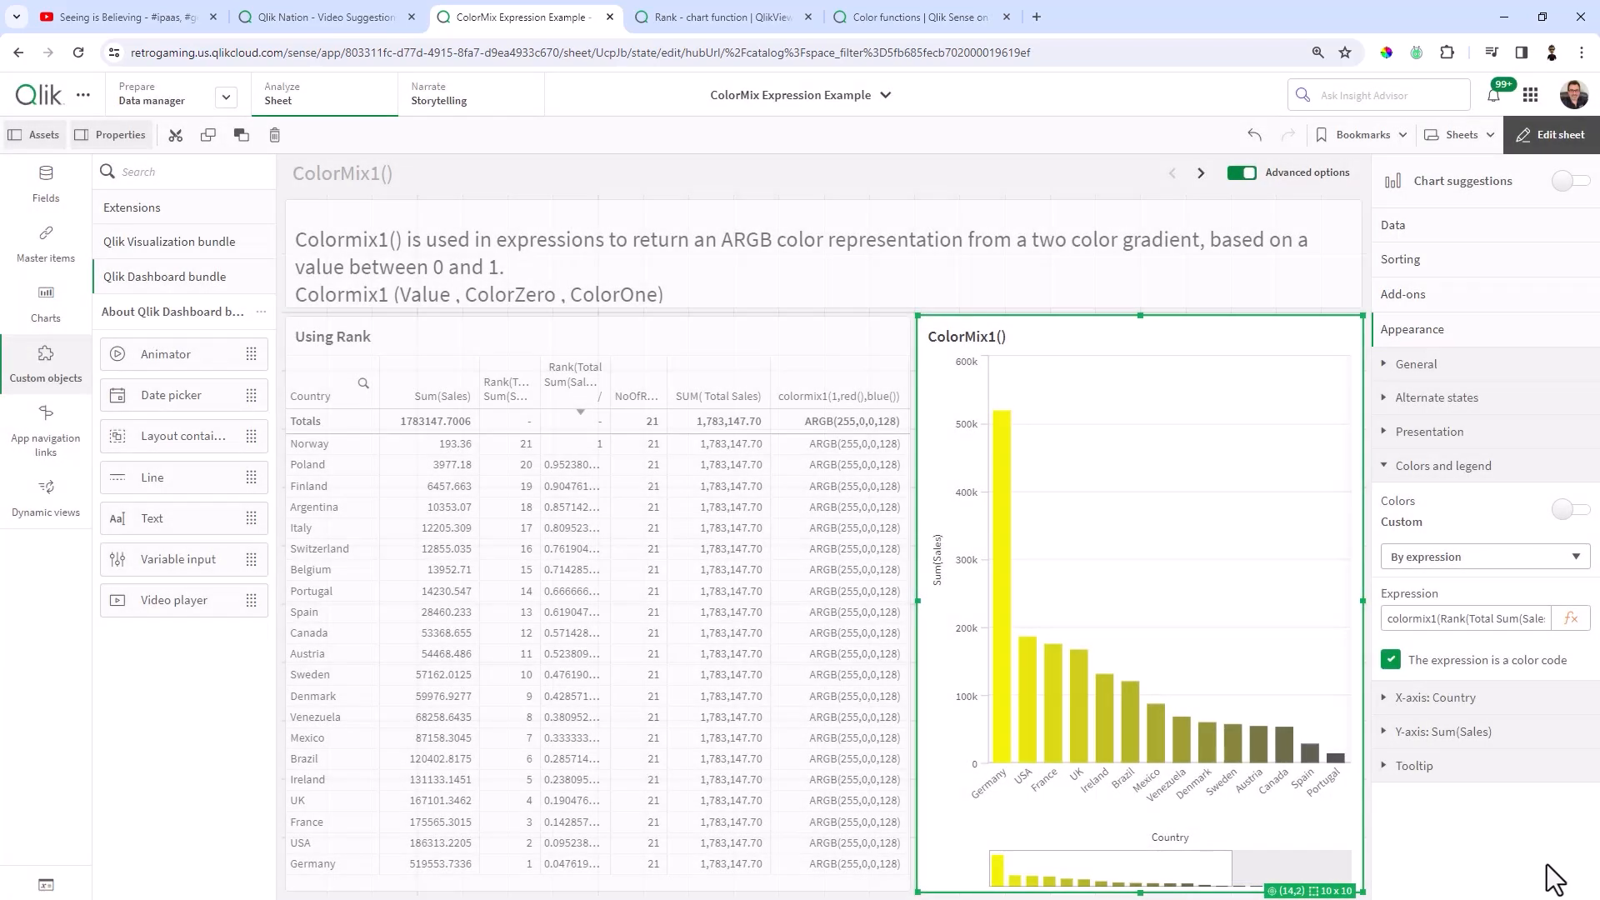
{"action": "left_click", "coordinate": [1550, 135]}
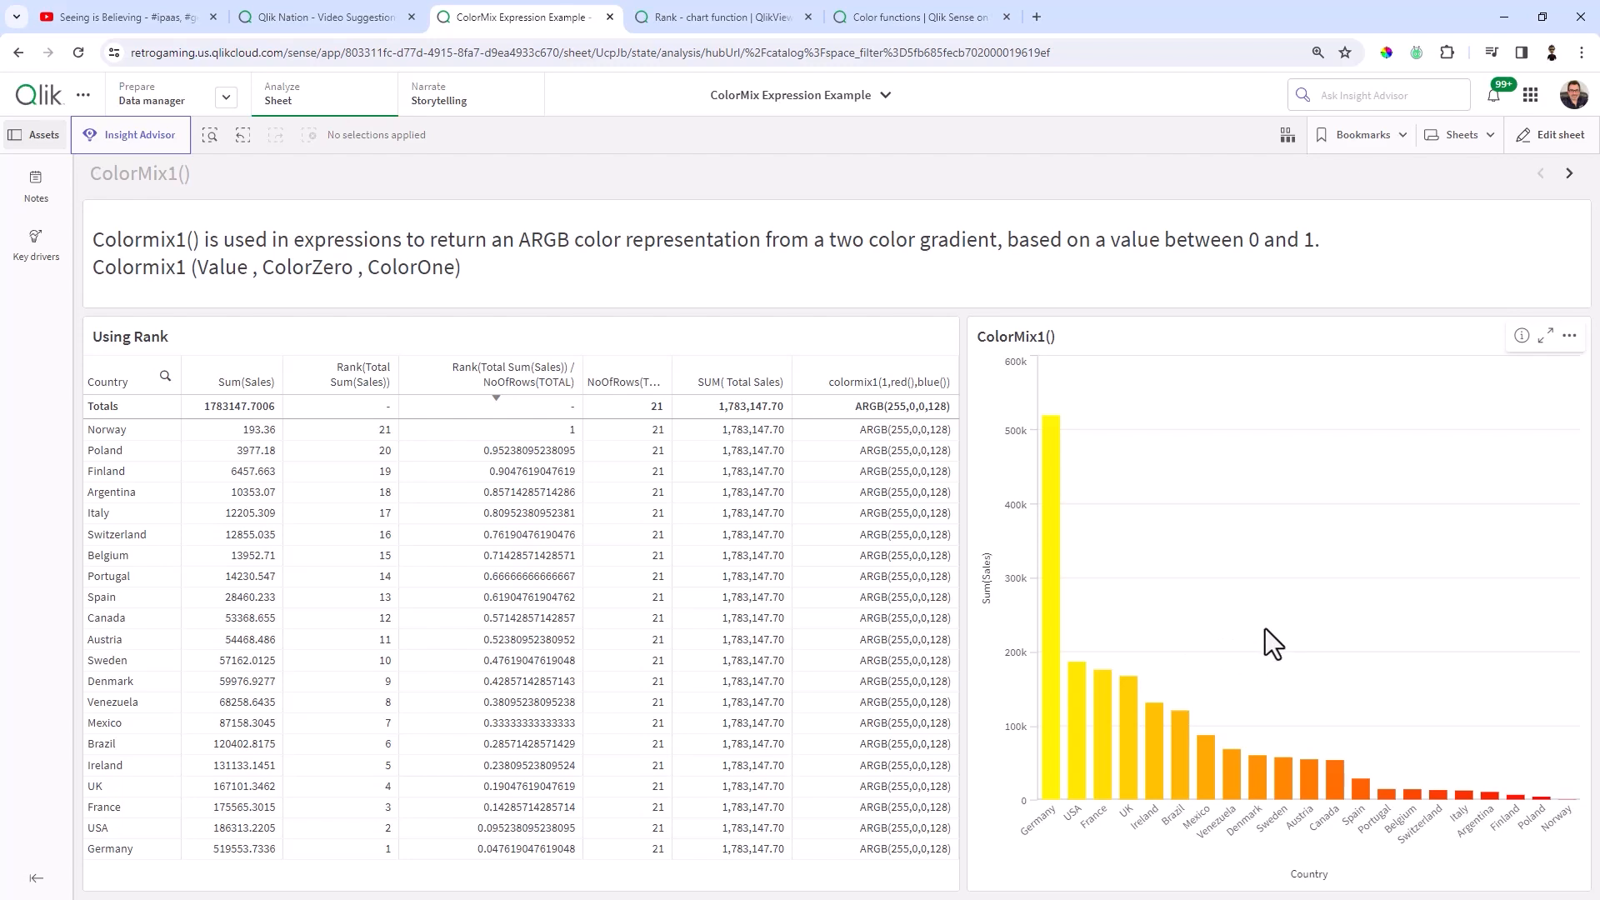
- Return to edit mode and switch to the sheet "ColorMix1() Example using RGB() Color Expression"
{"action": "left_click", "coordinate": [1548, 134]}
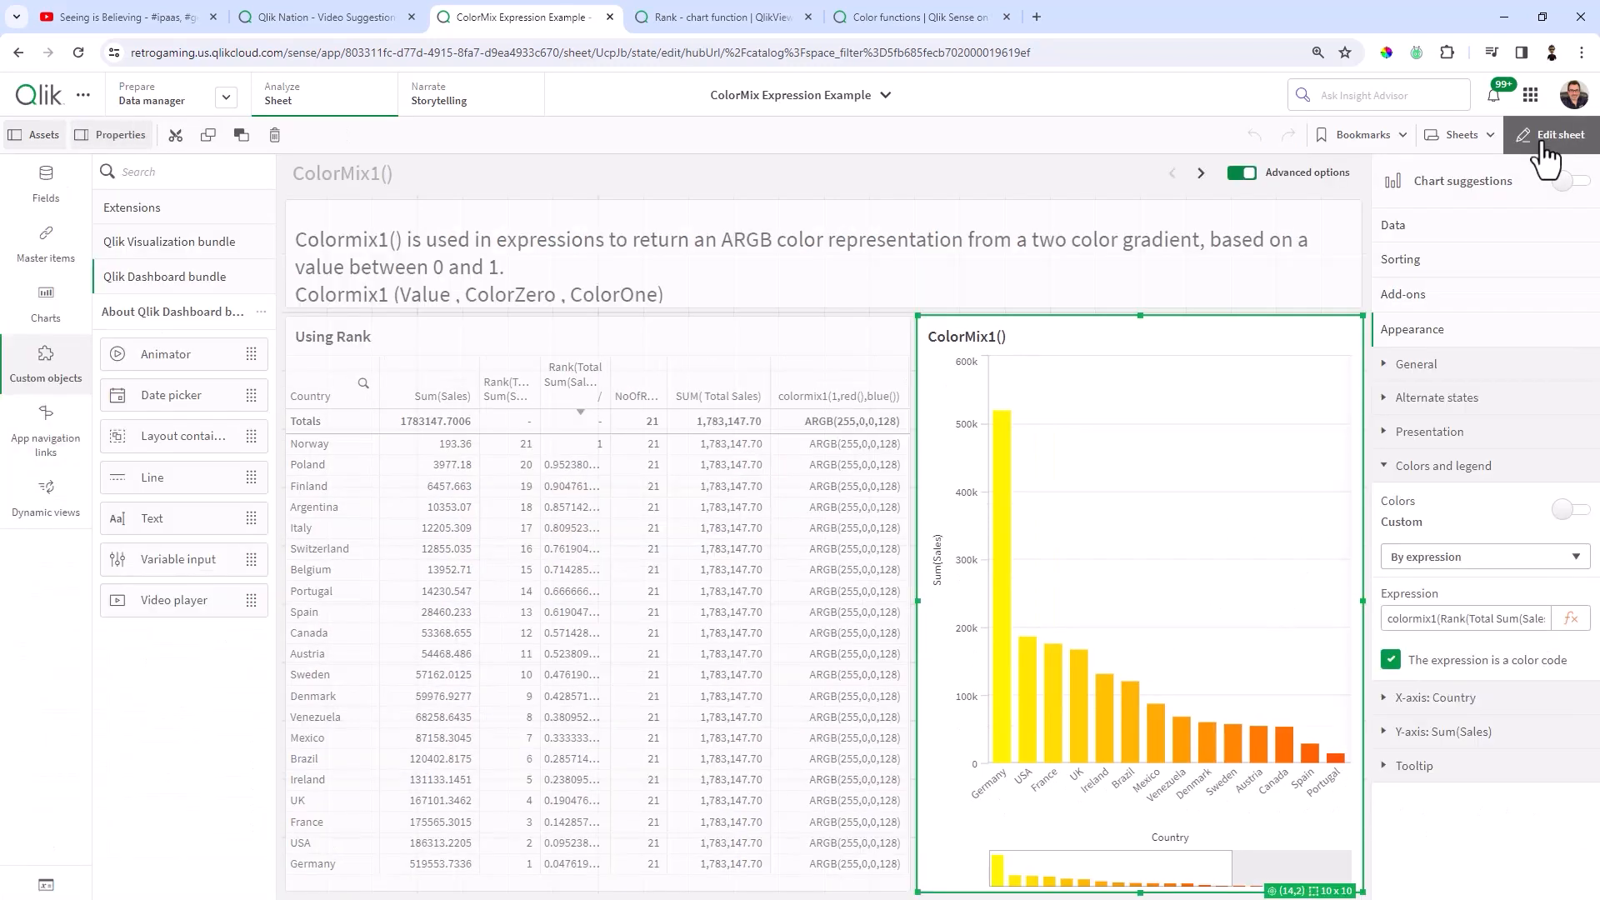
{"action": "left_click", "coordinate": [1458, 136]}
{"action": "left_click", "coordinate": [771, 502]}
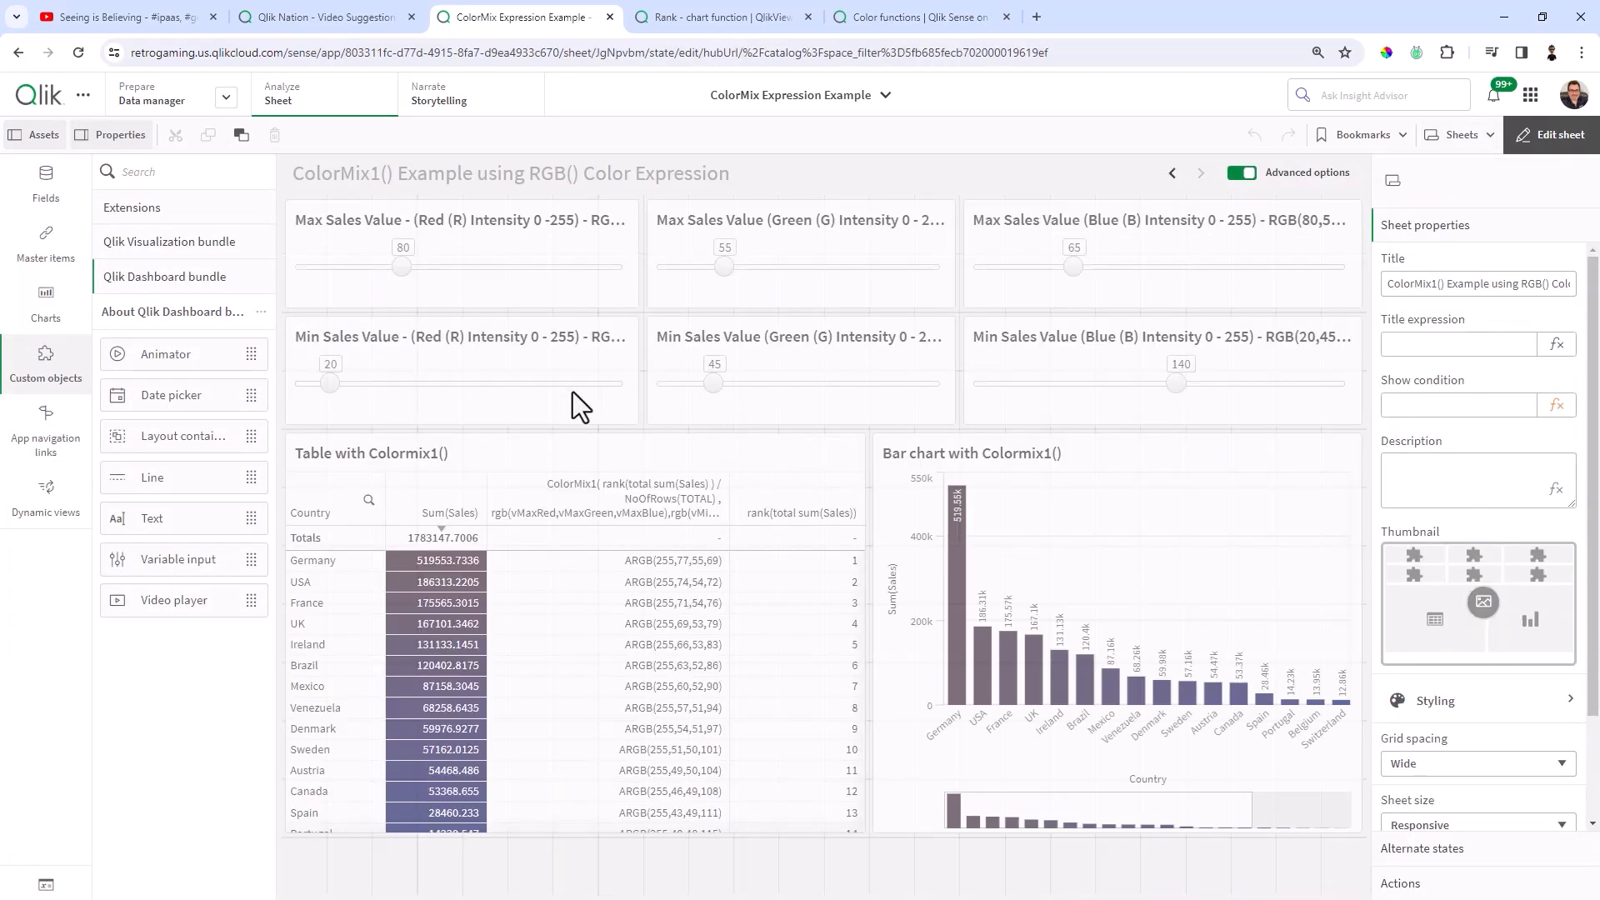
- Review the app's variables and check which variables the Max and Min Sales red intensity sliders control
{"action": "left_click", "coordinate": [46, 884]}
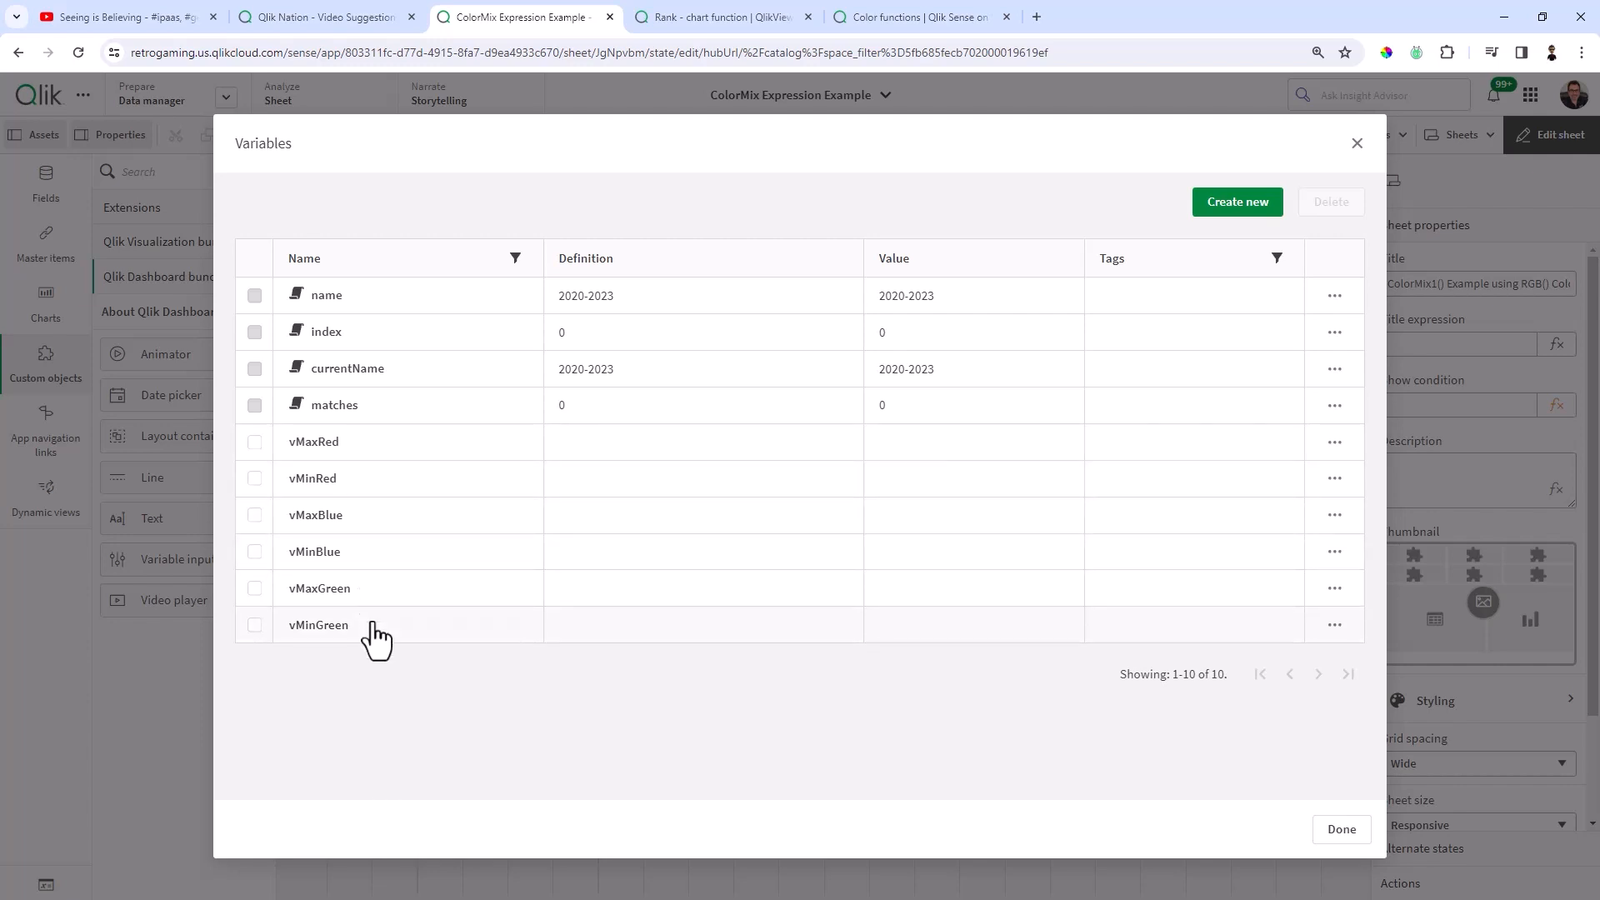
{"action": "left_click", "coordinate": [1340, 846]}
{"action": "left_click", "coordinate": [582, 288]}
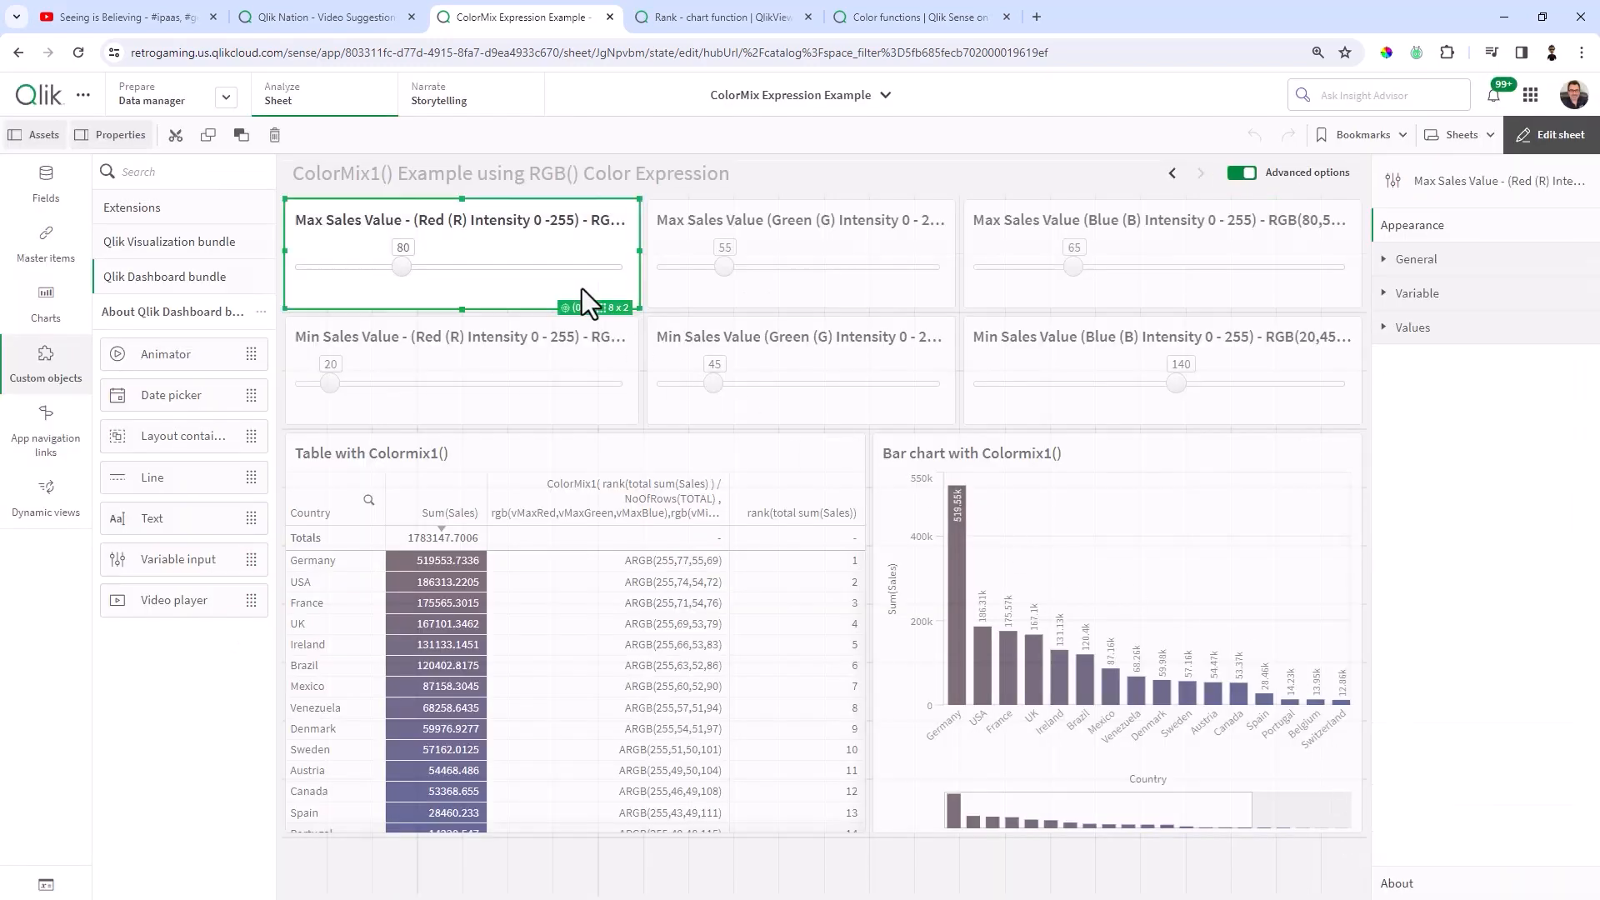
{"action": "left_click", "coordinate": [1416, 295]}
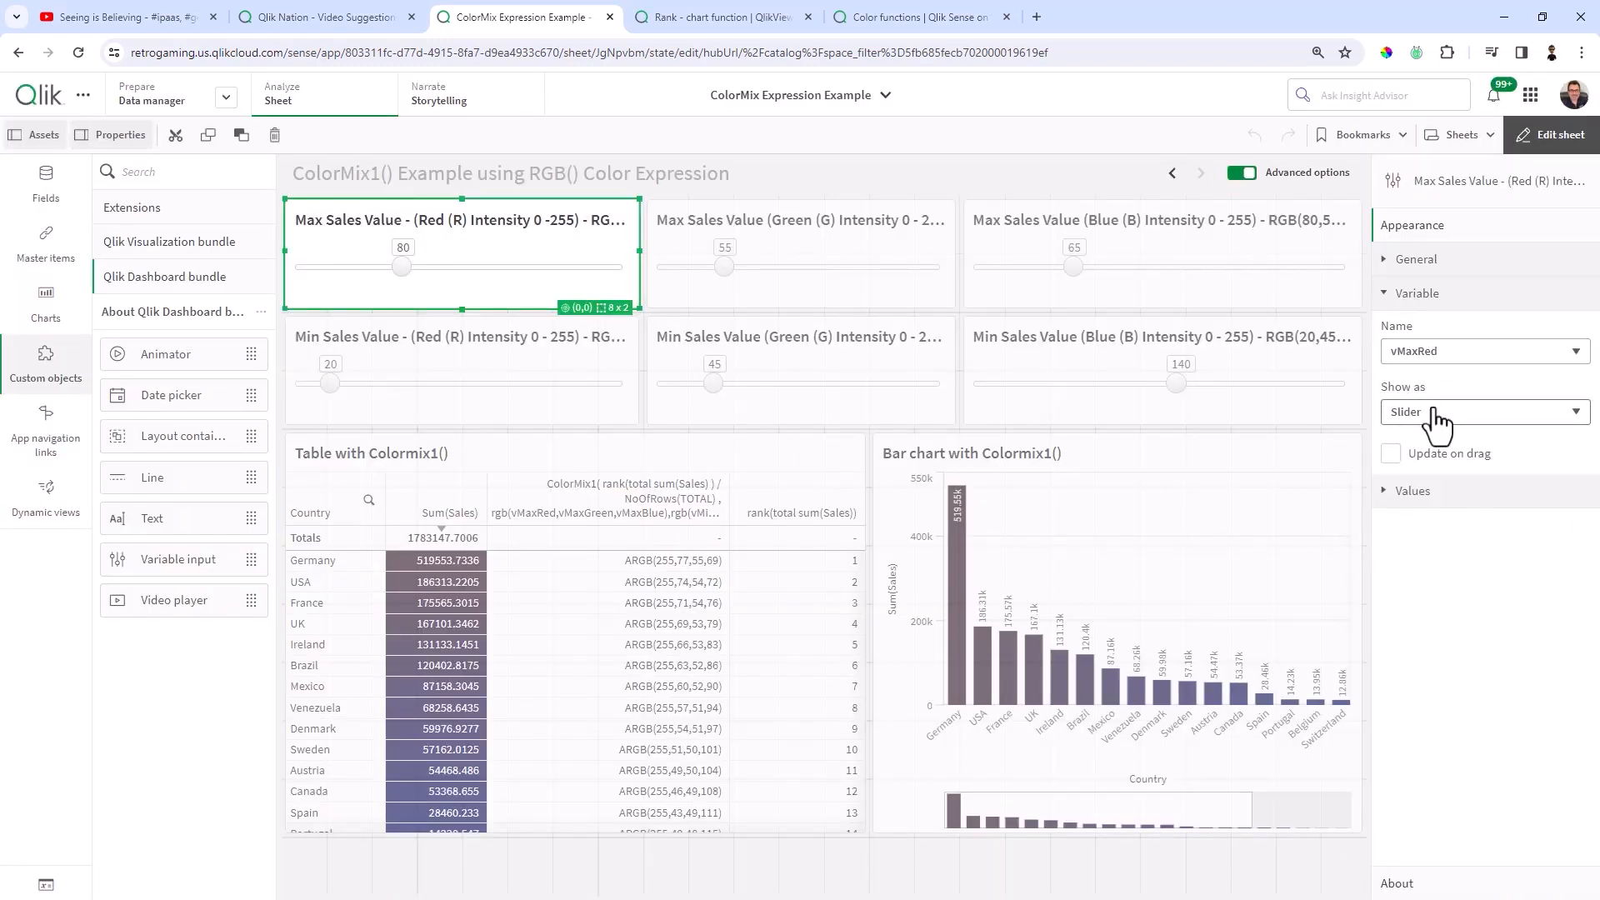
{"action": "left_click", "coordinate": [551, 387]}
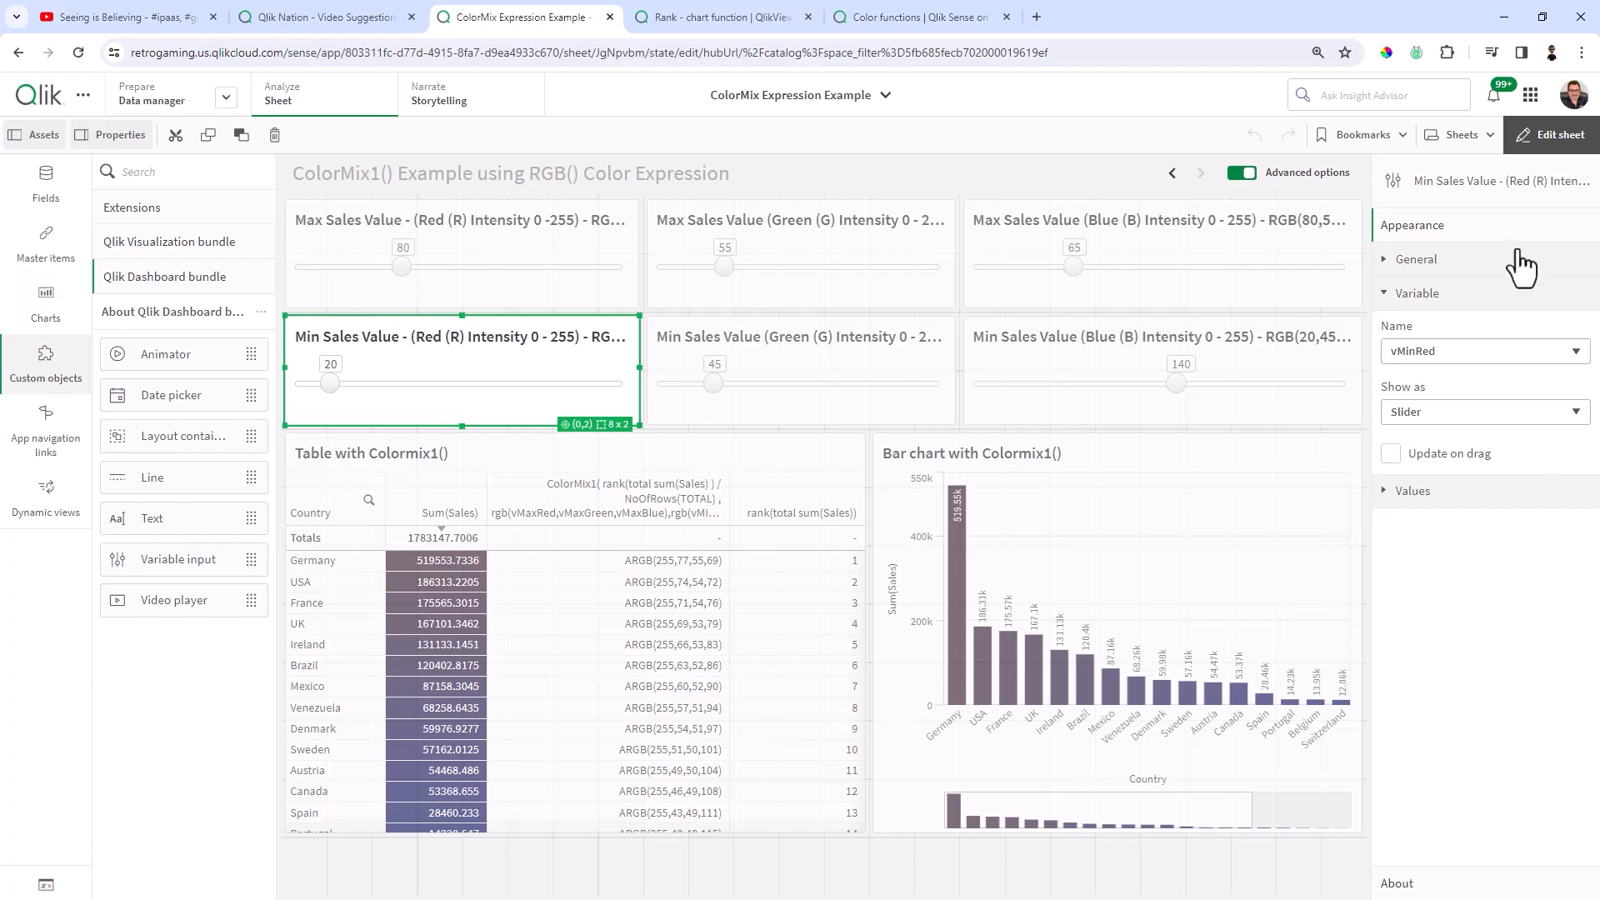
- Leave edit mode and set all six Max and Min Sales red, green and blue intensity sliders to 0
{"action": "left_click", "coordinate": [1548, 146]}
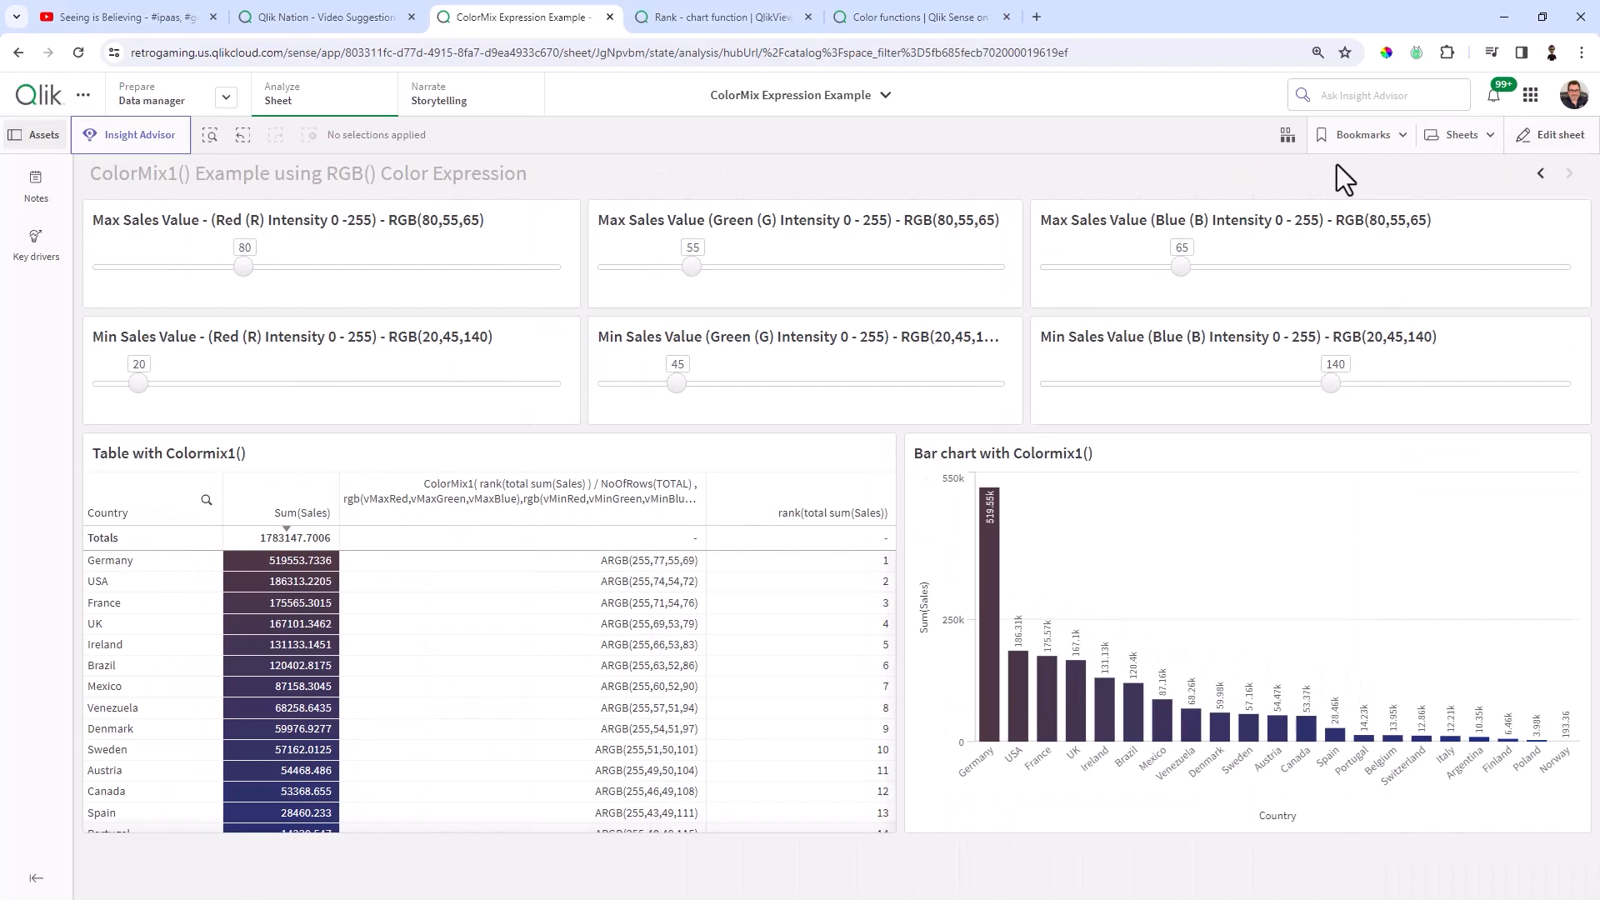
{"action": "left_click_drag", "start_coordinate": [253, 264], "coordinate": [71, 293]}
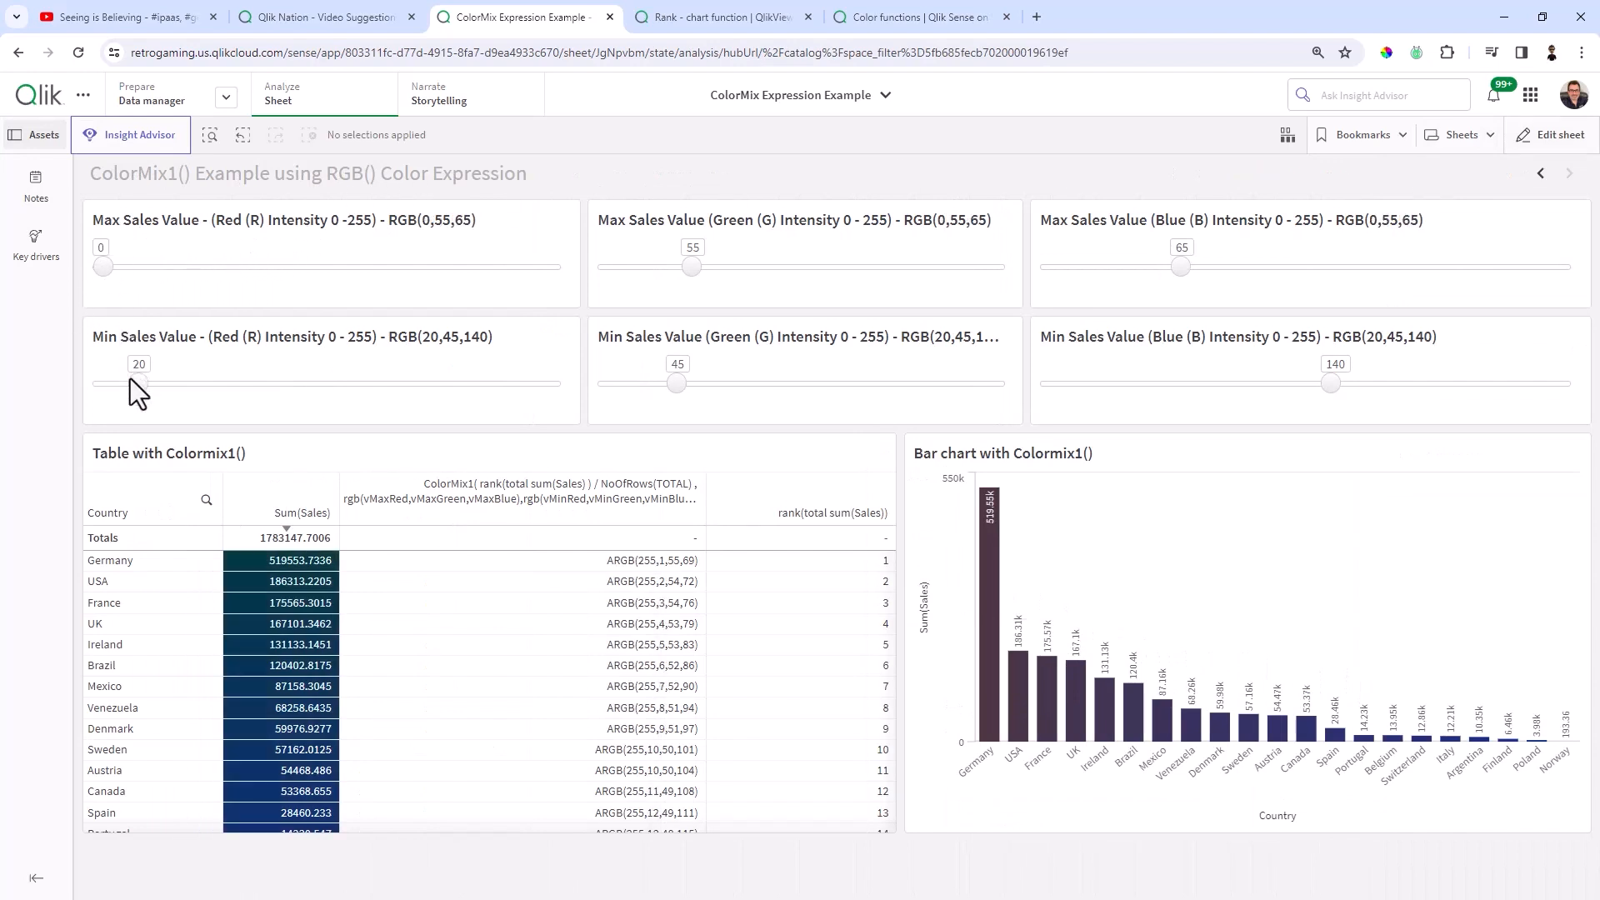
{"action": "left_click_drag", "start_coordinate": [130, 378], "coordinate": [50, 390]}
{"action": "left_click_drag", "start_coordinate": [676, 385], "coordinate": [591, 403]}
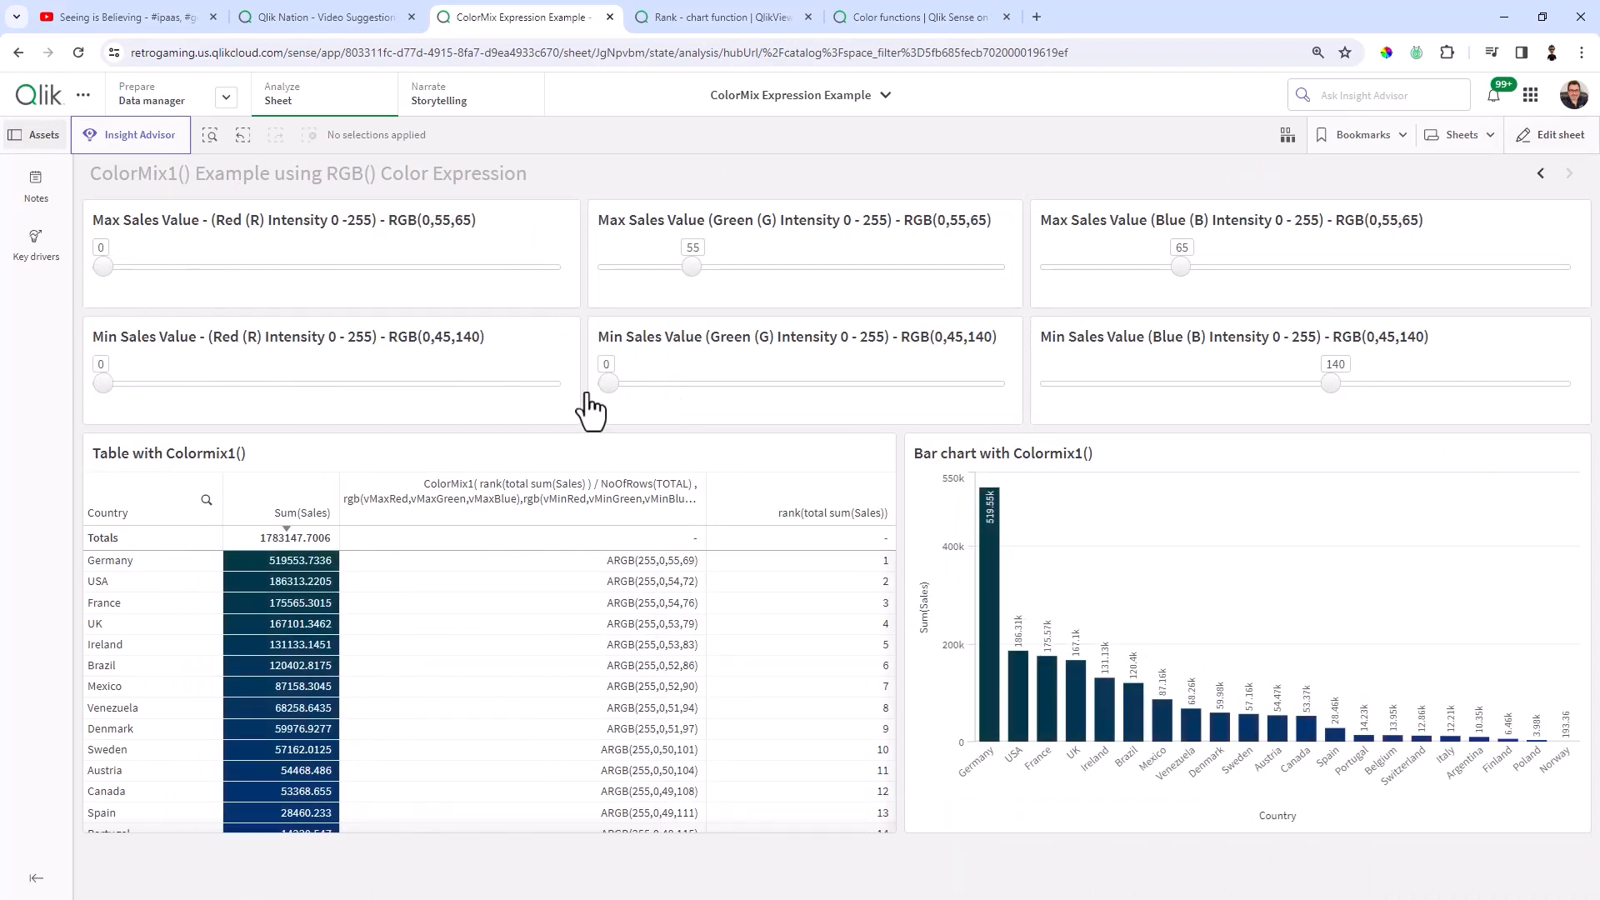
{"action": "left_click_drag", "start_coordinate": [690, 267], "coordinate": [571, 282]}
{"action": "left_click_drag", "start_coordinate": [1326, 385], "coordinate": [1047, 409]}
{"action": "left_click_drag", "start_coordinate": [1158, 275], "coordinate": [946, 284]}
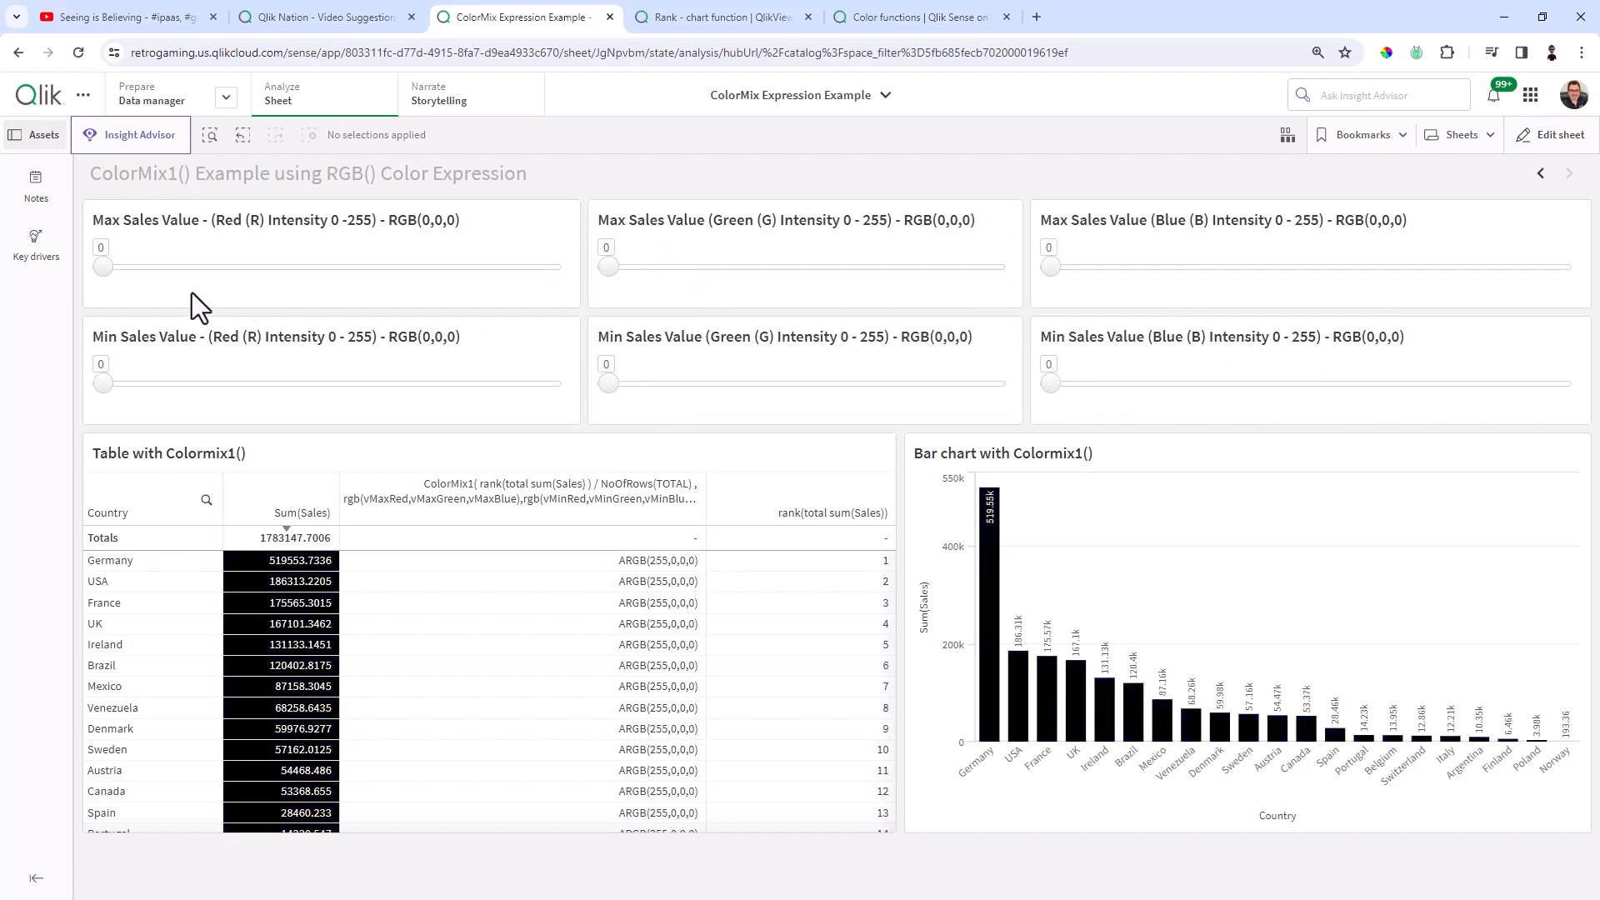
- Set the Max Sales sliders to red 255 and blue 105, and the Min Sales sliders to red 255, green 255 and blue 250
{"action": "left_click_drag", "start_coordinate": [97, 270], "coordinate": [573, 289]}
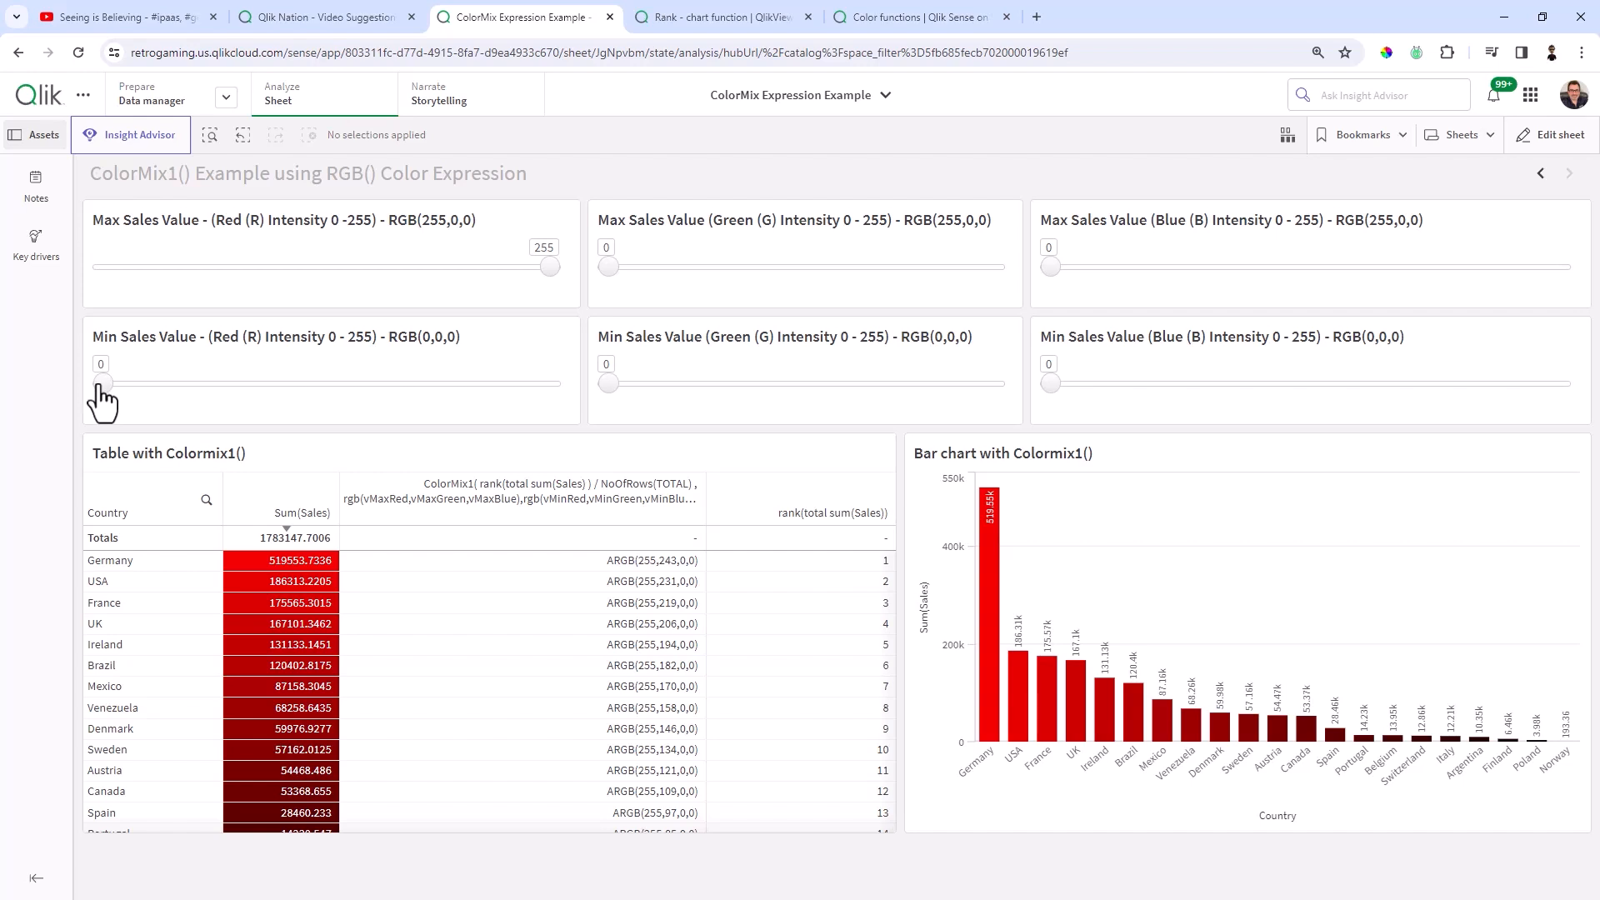
{"action": "left_click_drag", "start_coordinate": [100, 386], "coordinate": [574, 392]}
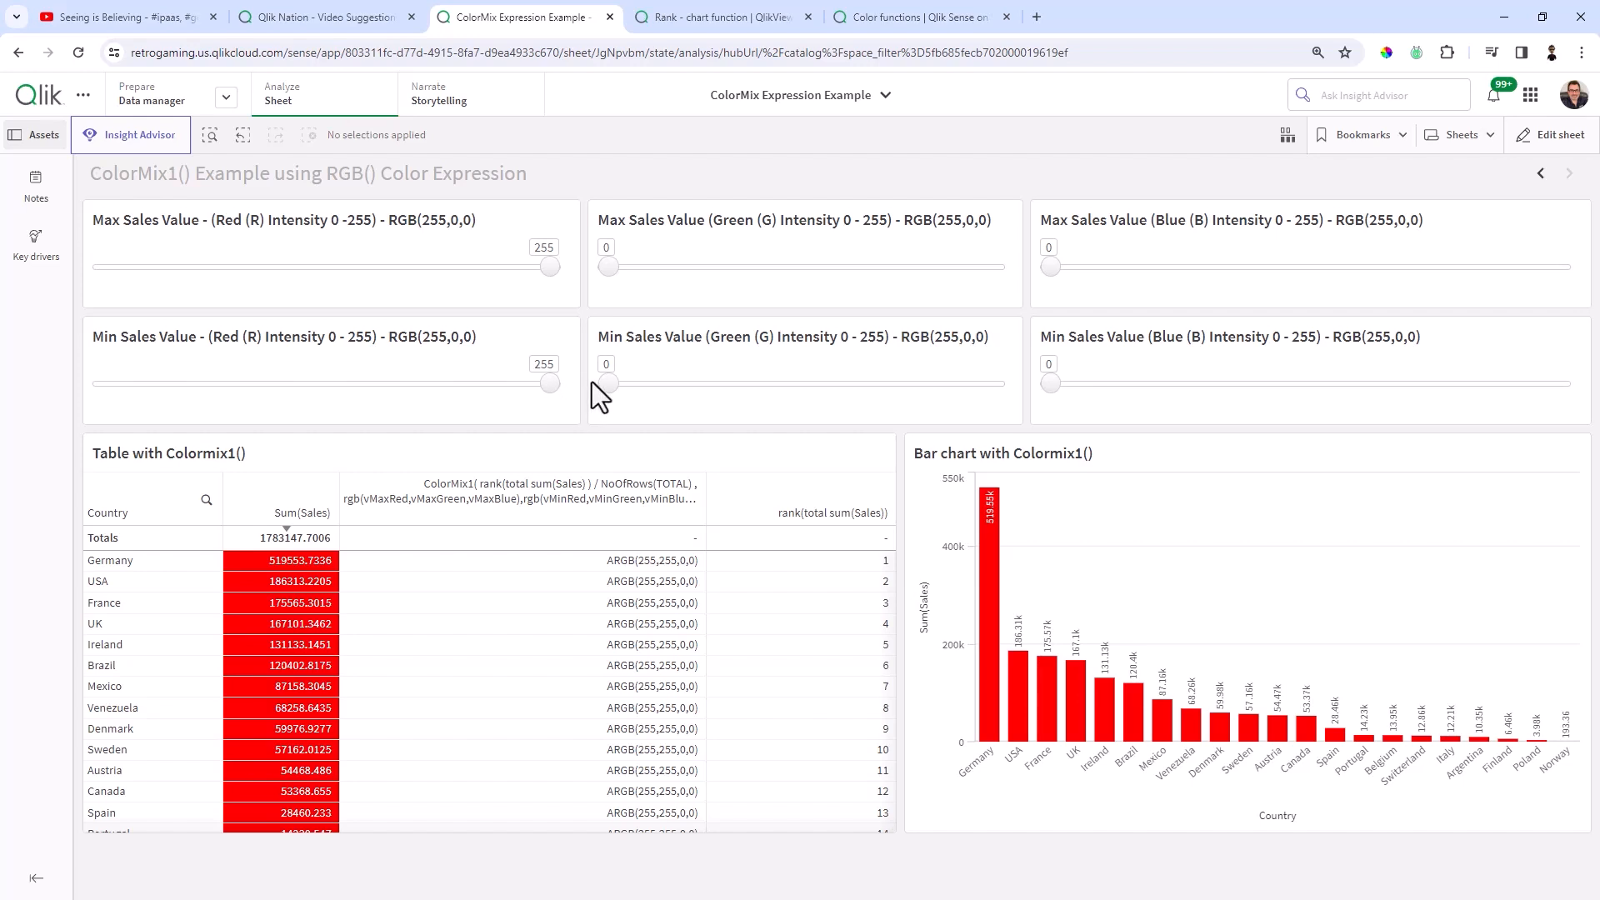
{"action": "left_click_drag", "start_coordinate": [612, 383], "coordinate": [987, 396]}
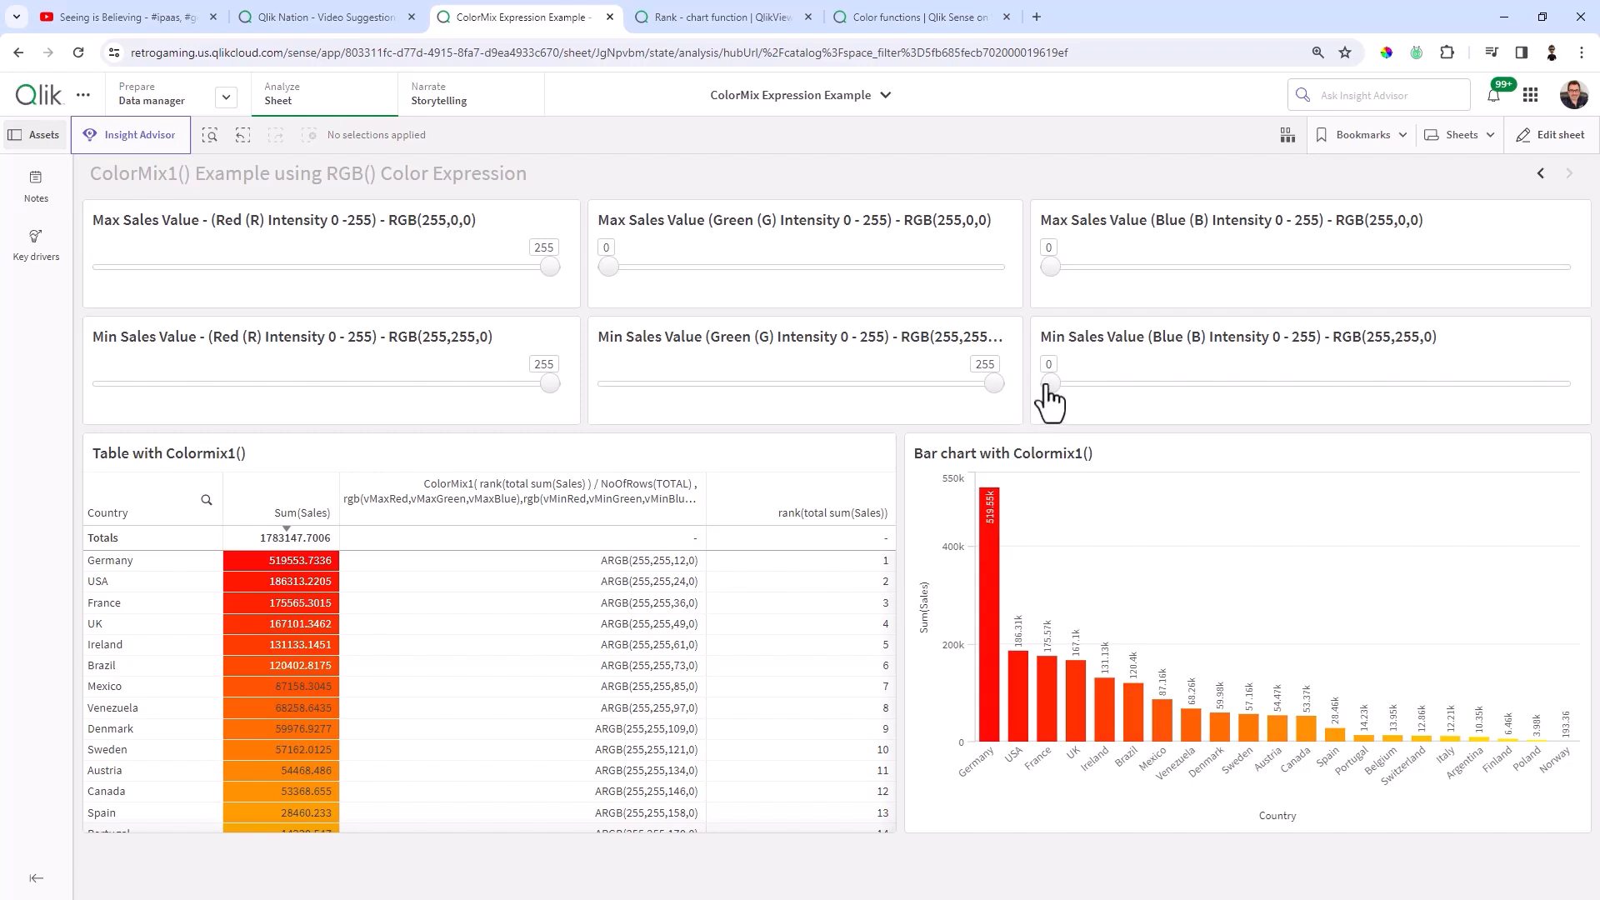
{"action": "left_click_drag", "start_coordinate": [1048, 402], "coordinate": [1548, 403]}
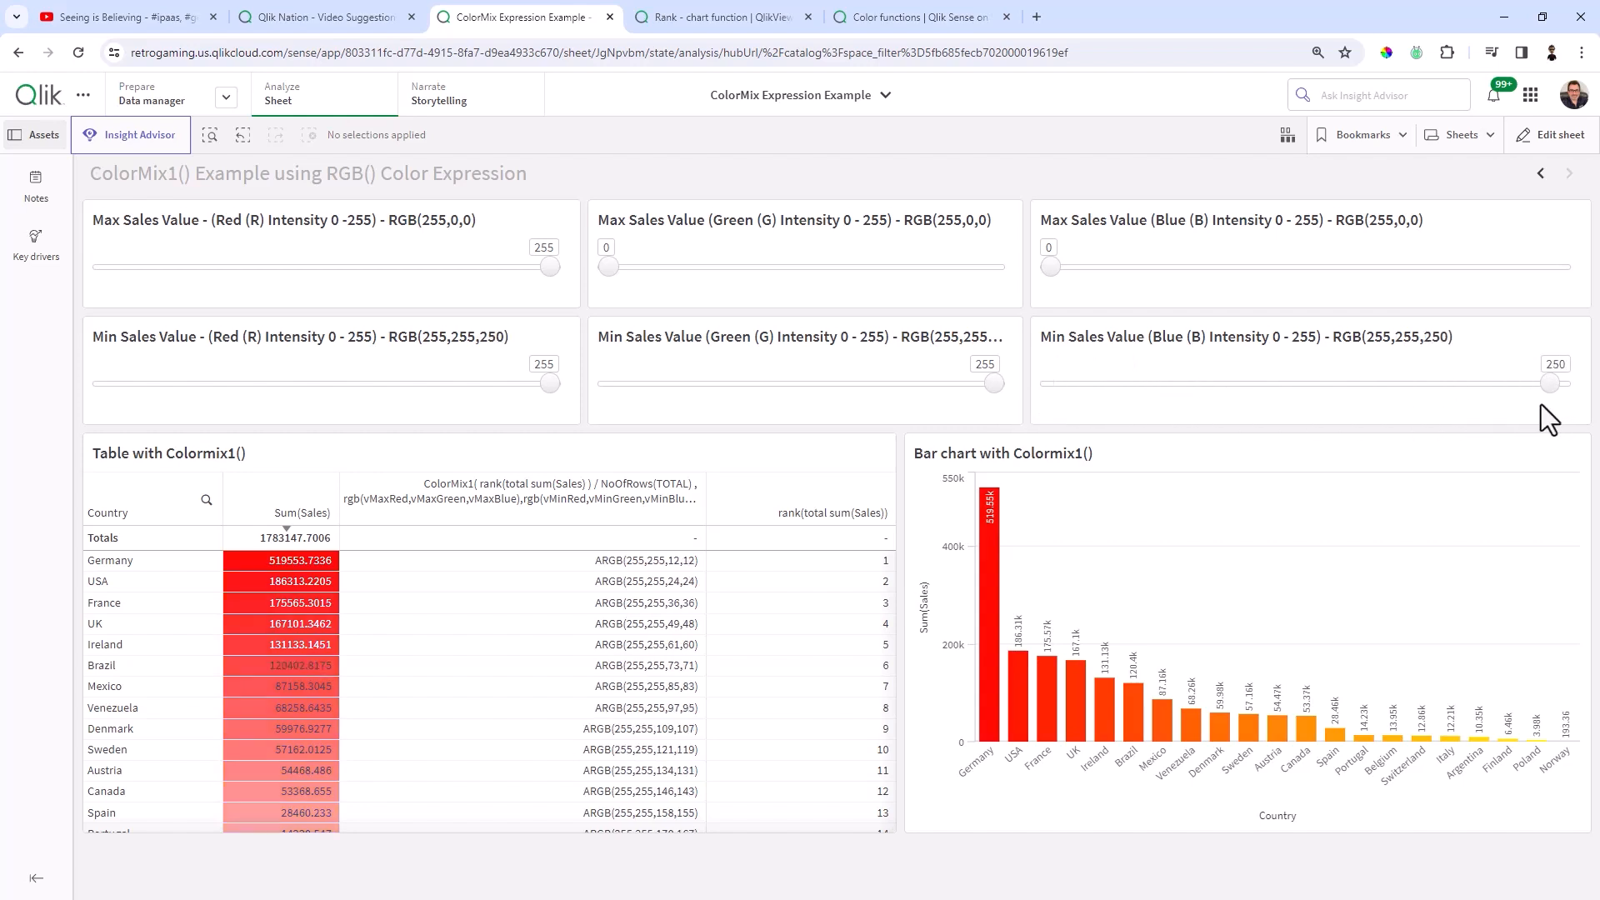
{"action": "left_click_drag", "start_coordinate": [1051, 267], "coordinate": [1260, 269]}
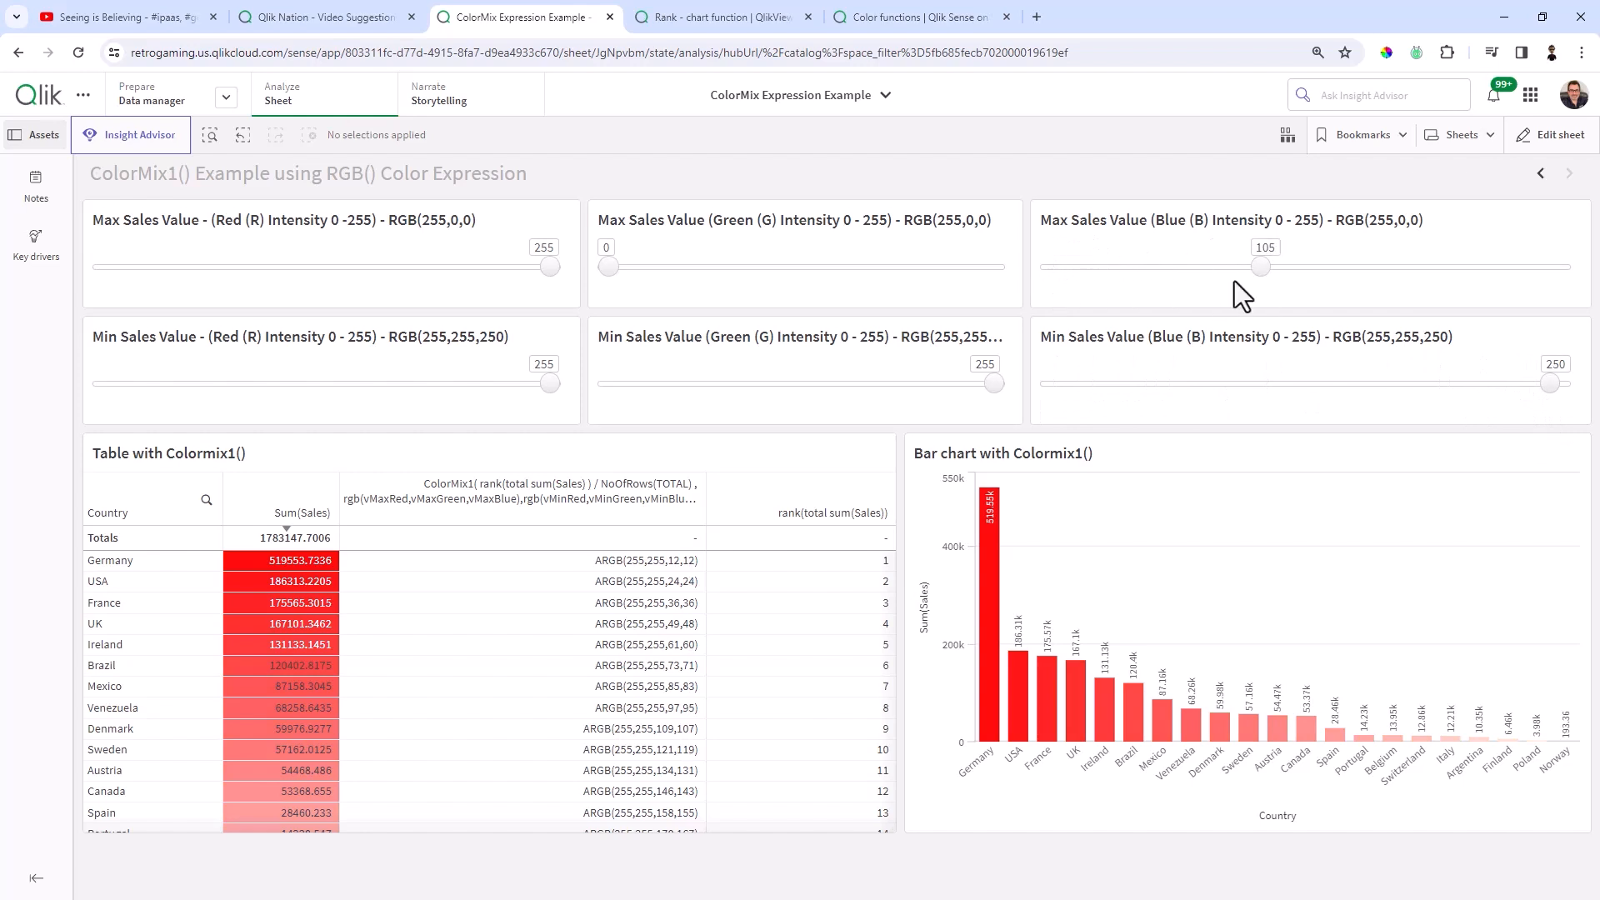
- Set the Max Sales sliders to green 115 and red 130, and the Min Sales red slider to 140
{"action": "left_click_drag", "start_coordinate": [610, 266], "coordinate": [781, 274]}
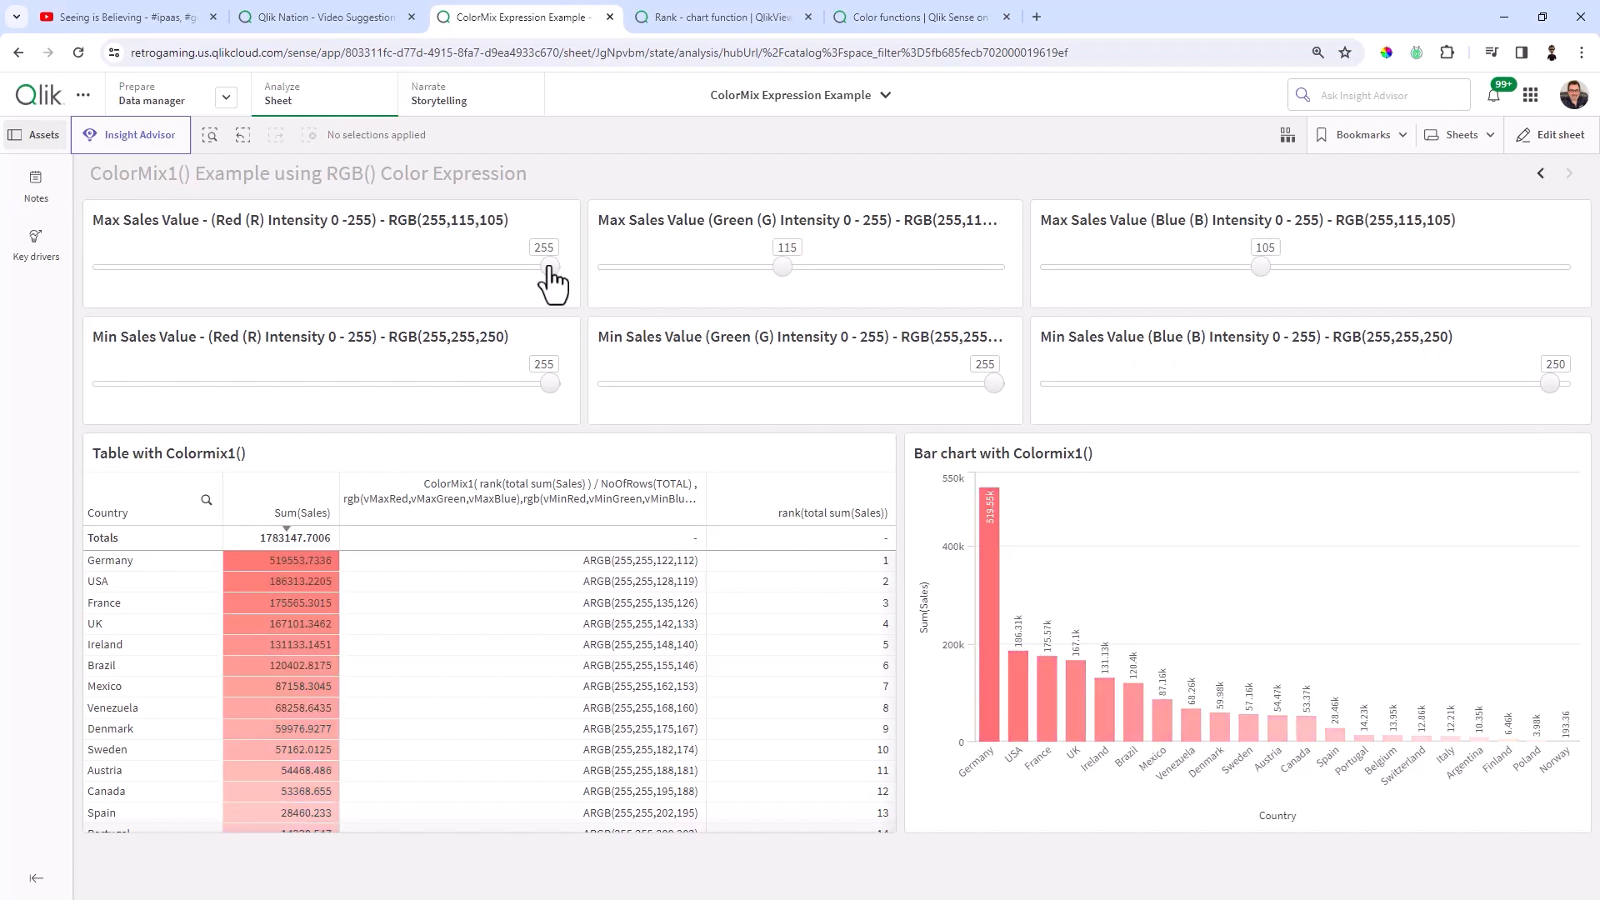
{"action": "left_click_drag", "start_coordinate": [549, 267], "coordinate": [327, 267]}
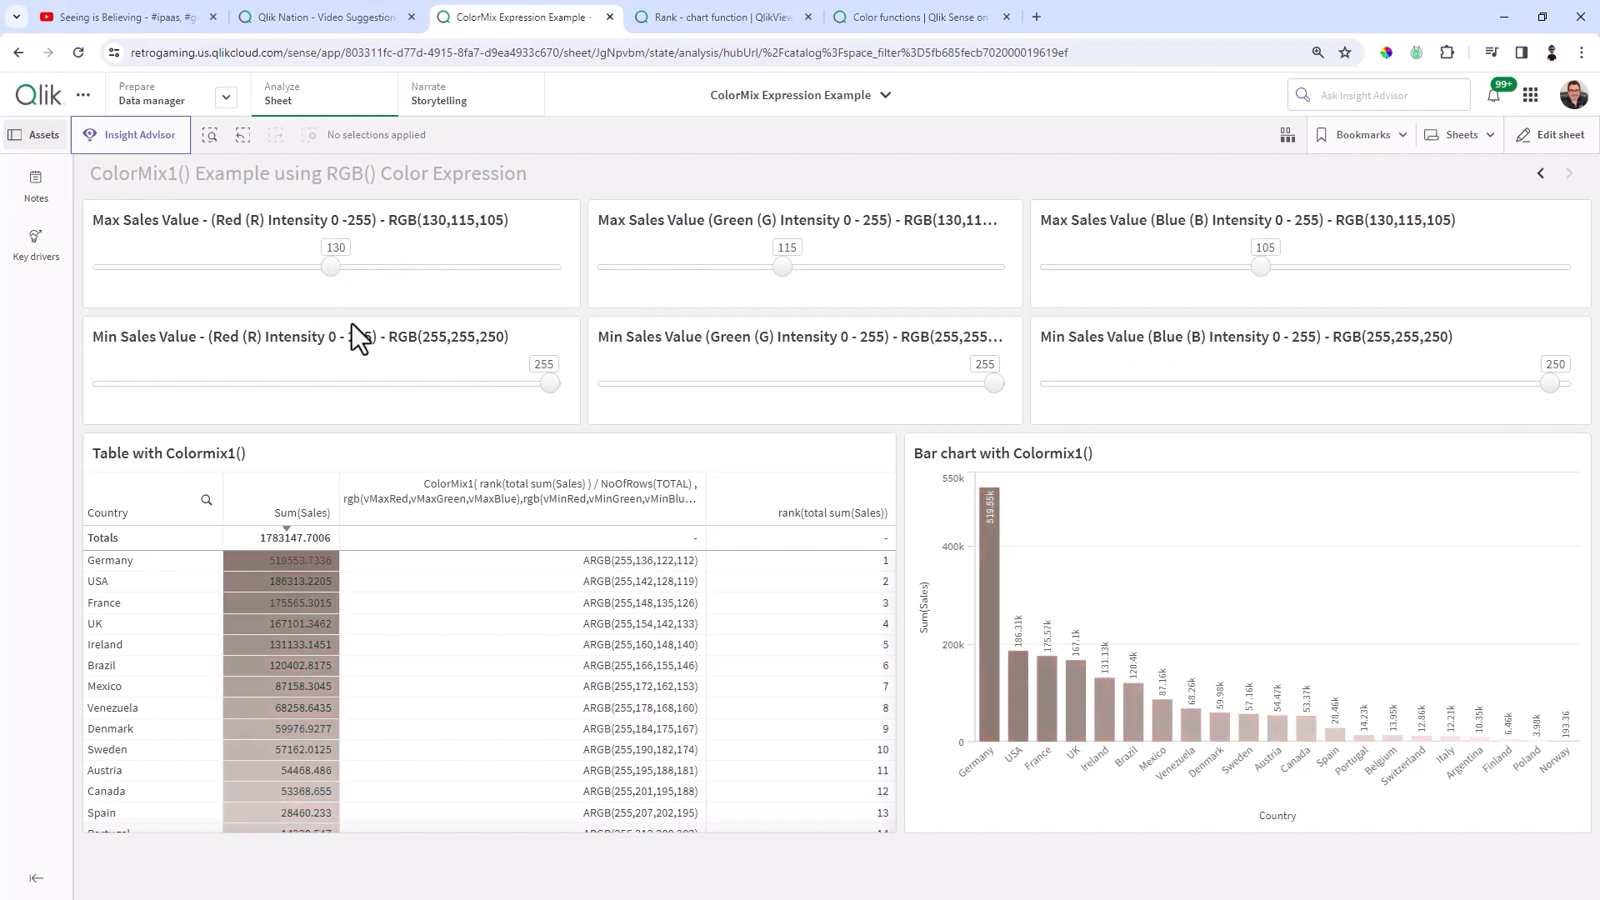
{"action": "left_click_drag", "start_coordinate": [548, 383], "coordinate": [349, 383]}
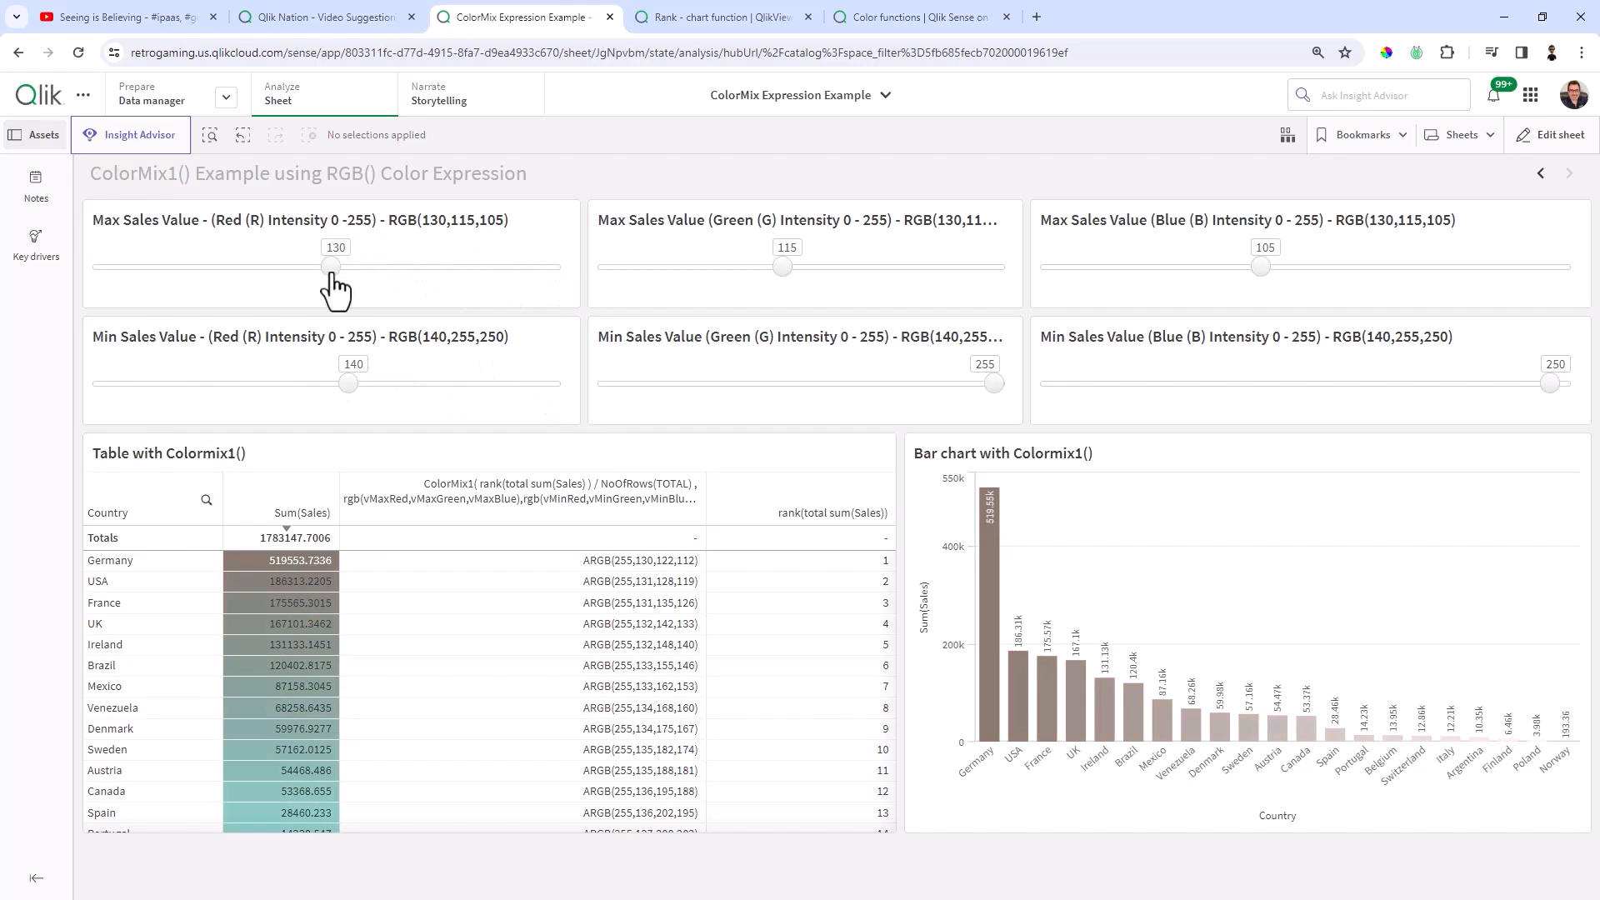
- Set the Max Sales sliders to red 185, green 195 and blue 65, and the Min Sales sliders to green 120 and blue 110
{"action": "left_click_drag", "start_coordinate": [331, 268], "coordinate": [427, 268]}
{"action": "left_click_drag", "start_coordinate": [781, 268], "coordinate": [903, 267]}
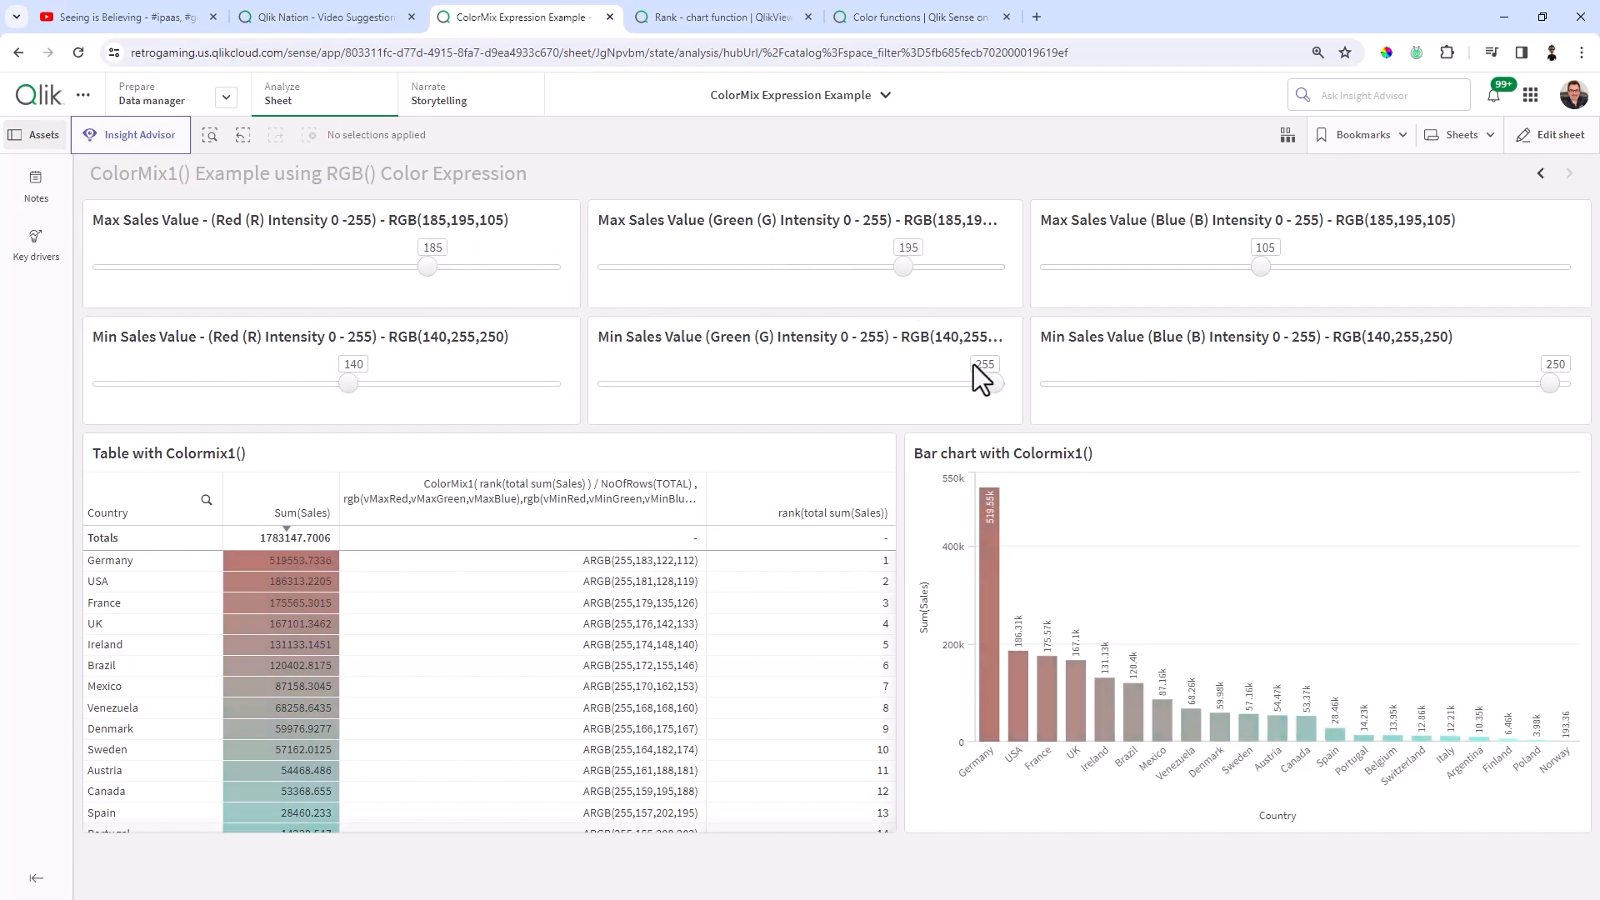
{"action": "left_click_drag", "start_coordinate": [991, 383], "coordinate": [796, 384]}
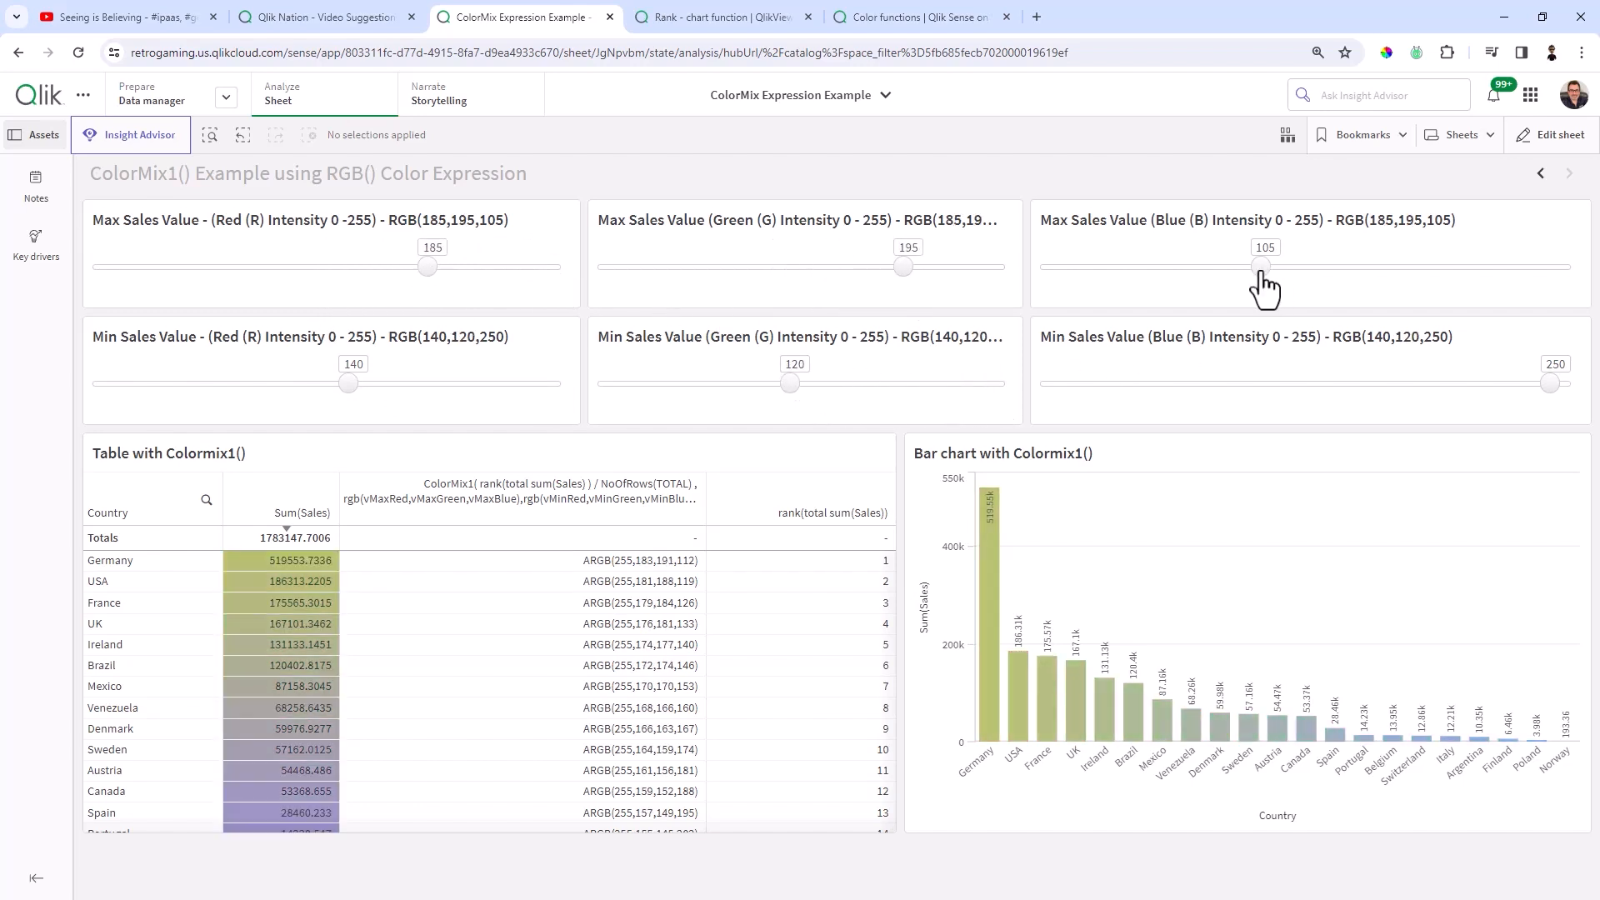
{"action": "left_click_drag", "start_coordinate": [1262, 268], "coordinate": [1181, 267]}
{"action": "left_click_drag", "start_coordinate": [1550, 383], "coordinate": [1257, 403]}
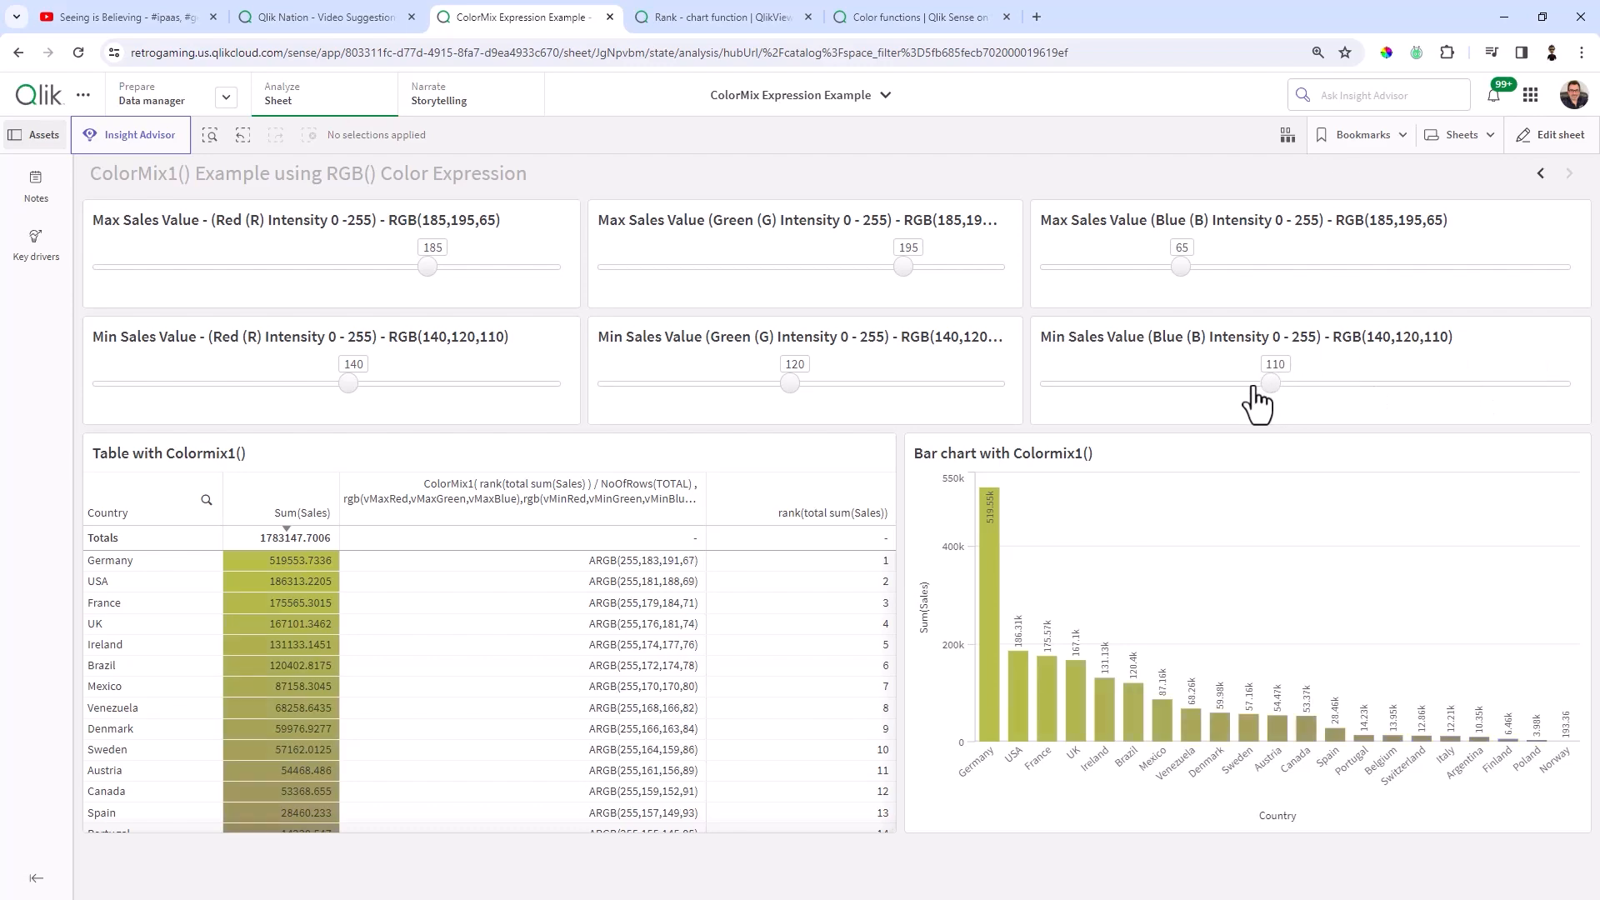
- Return to edit mode and review the bar chart's ColorMix1() color expression, checking the Max and Min variables in its two rgb() arguments
{"action": "left_click", "coordinate": [1568, 135]}
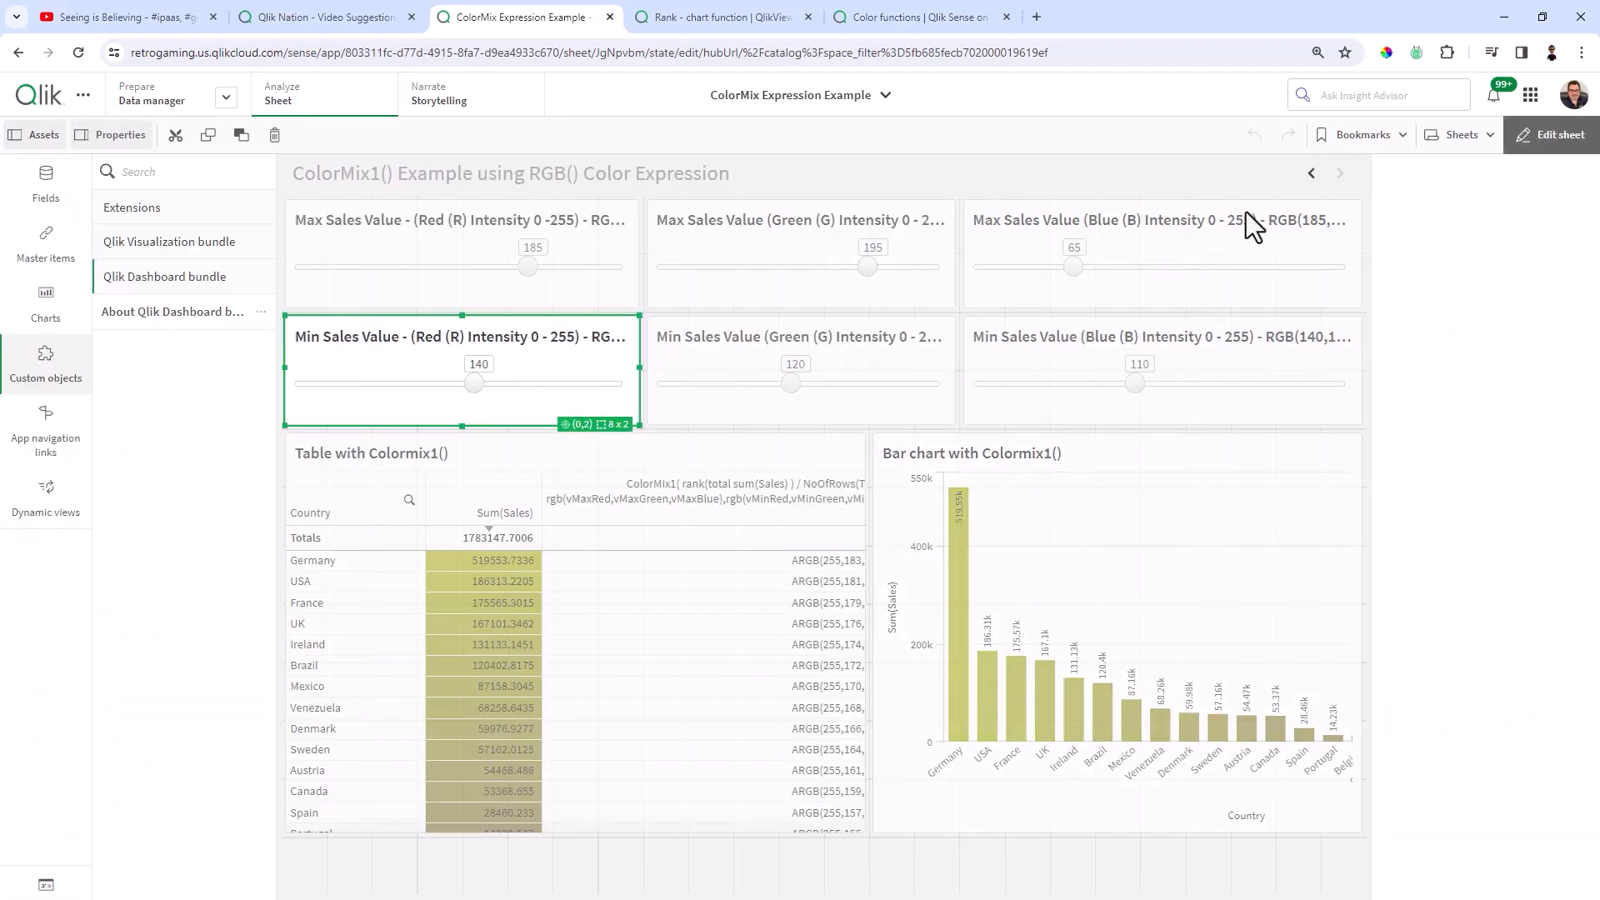
{"action": "left_click", "coordinate": [1057, 544]}
{"action": "left_click", "coordinate": [1574, 630]}
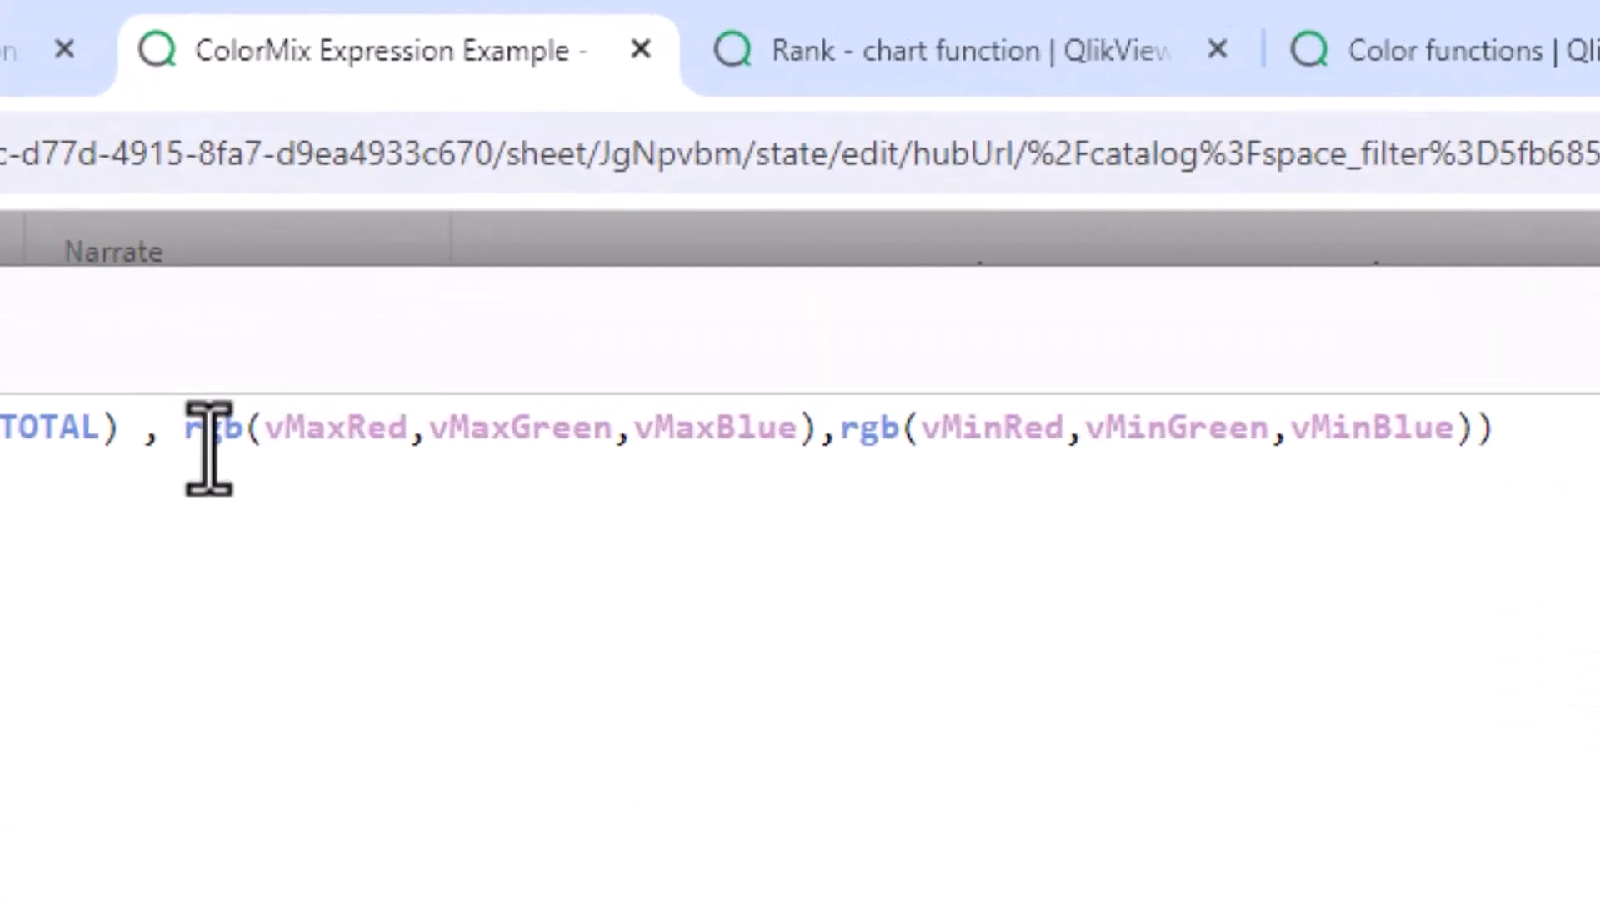
{"action": "mouse_move", "coordinate": [251, 434]}
{"action": "left_mouse_down"}
{"action": "mouse_move", "coordinate": [640, 426]}
{"action": "mouse_move", "coordinate": [714, 467]}
{"action": "mouse_move", "coordinate": [816, 467]}
{"action": "left_mouse_up"}
{"action": "left_click_drag", "start_coordinate": [917, 464], "coordinate": [1100, 457]}
{"action": "left_click", "coordinate": [1185, 457]}
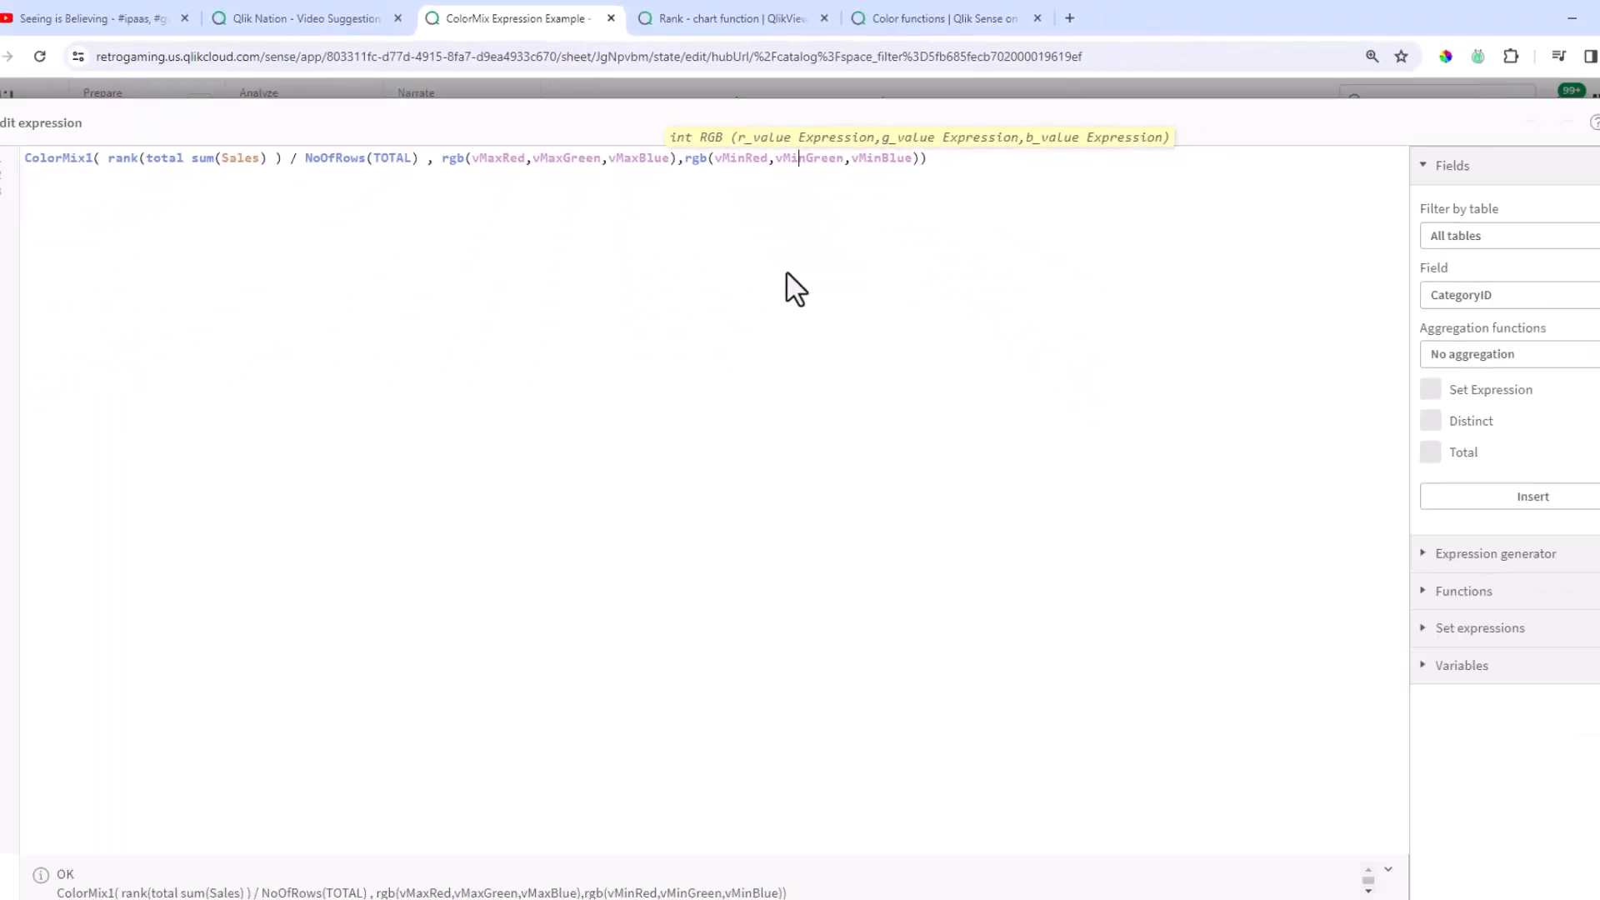
{"action": "left_click", "coordinate": [1544, 865]}
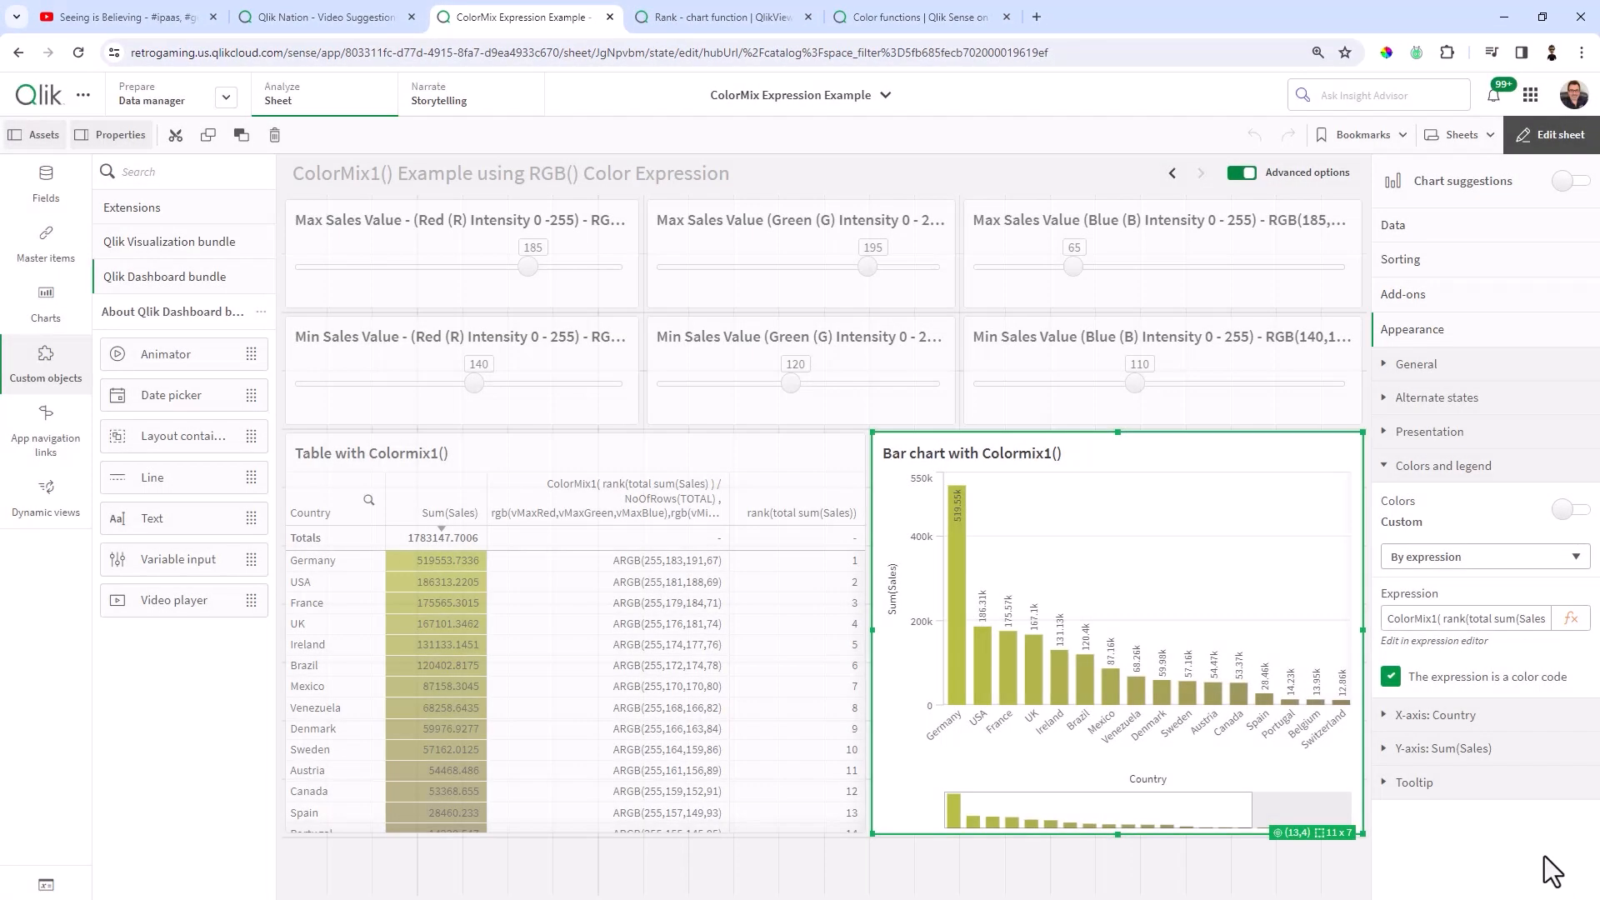